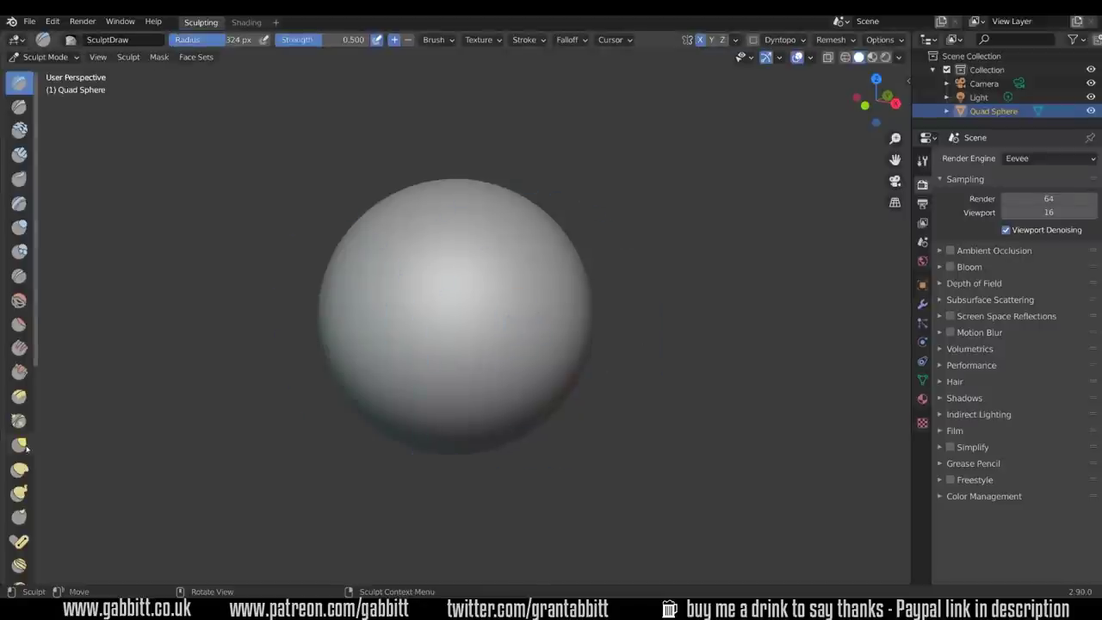
Choose the Snake Hook brush, enable dynamic topology on the sphere and change its detailing method.
{"action": "left_click", "coordinate": [753, 39]}
{"action": "left_click", "coordinate": [801, 41]}
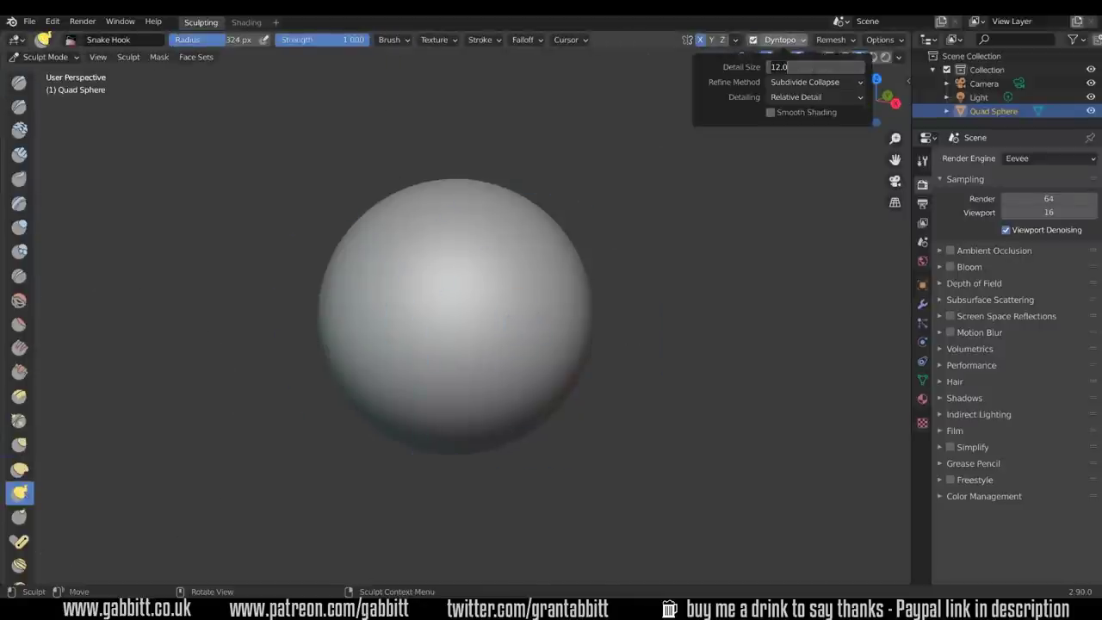
{"action": "left_click", "coordinate": [816, 97]}
{"action": "left_click", "coordinate": [801, 110]}
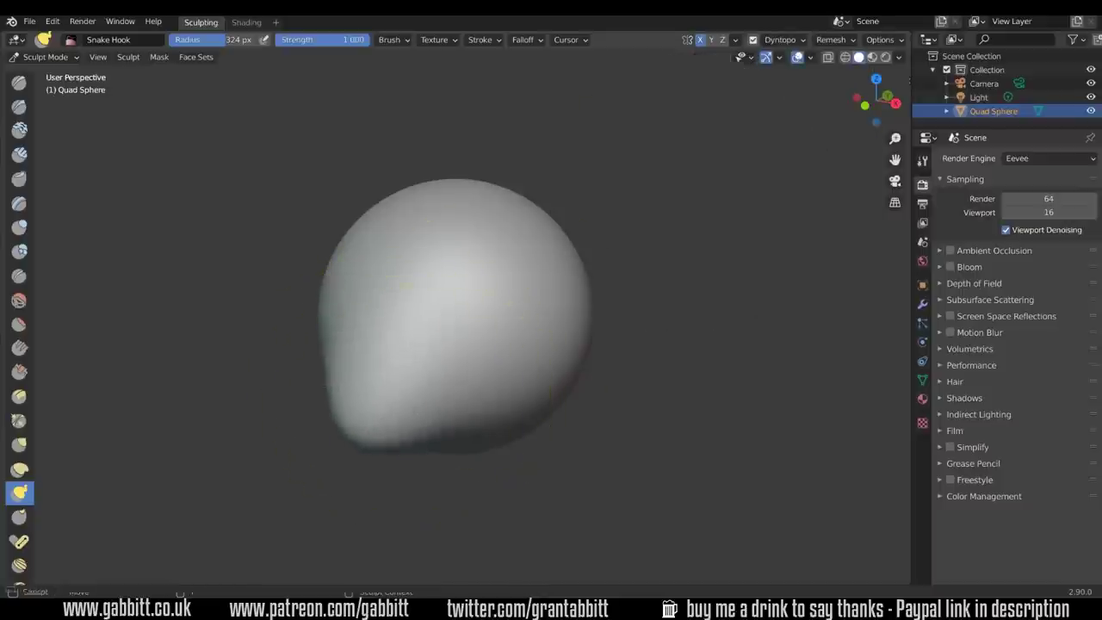
Pull a long snout out of the sphere with the Snake Hook brush at a 324 px radius.
{"action": "mouse_move", "coordinate": [411, 429]}
{"action": "left_mouse_down"}
{"action": "mouse_move", "coordinate": [408, 396]}
{"action": "mouse_move", "coordinate": [301, 359]}
{"action": "left_mouse_up"}
{"action": "scroll", "coordinate": [303, 363], "scroll_direction": "down", "scroll_amount": 2}
{"action": "mouse_move", "coordinate": [305, 363]}
{"action": "middle_mouse_down"}
{"action": "mouse_move", "coordinate": [361, 383]}
{"action": "mouse_move", "coordinate": [323, 379]}
{"action": "middle_mouse_up"}
{"action": "middle_click_drag", "start_coordinate": [345, 318], "coordinate": [315, 357]}
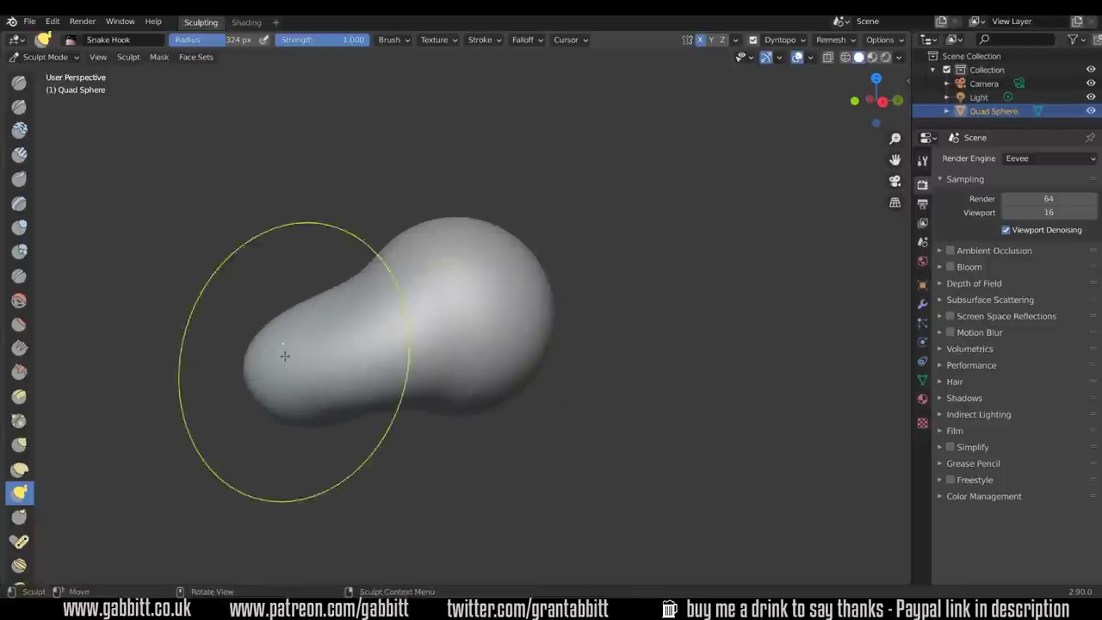
{"action": "left_click_drag", "start_coordinate": [297, 369], "coordinate": [216, 404]}
Pull out the back and lower rear of the head and draw the snout's tip downward.
{"action": "left_click_drag", "start_coordinate": [514, 305], "coordinate": [553, 316]}
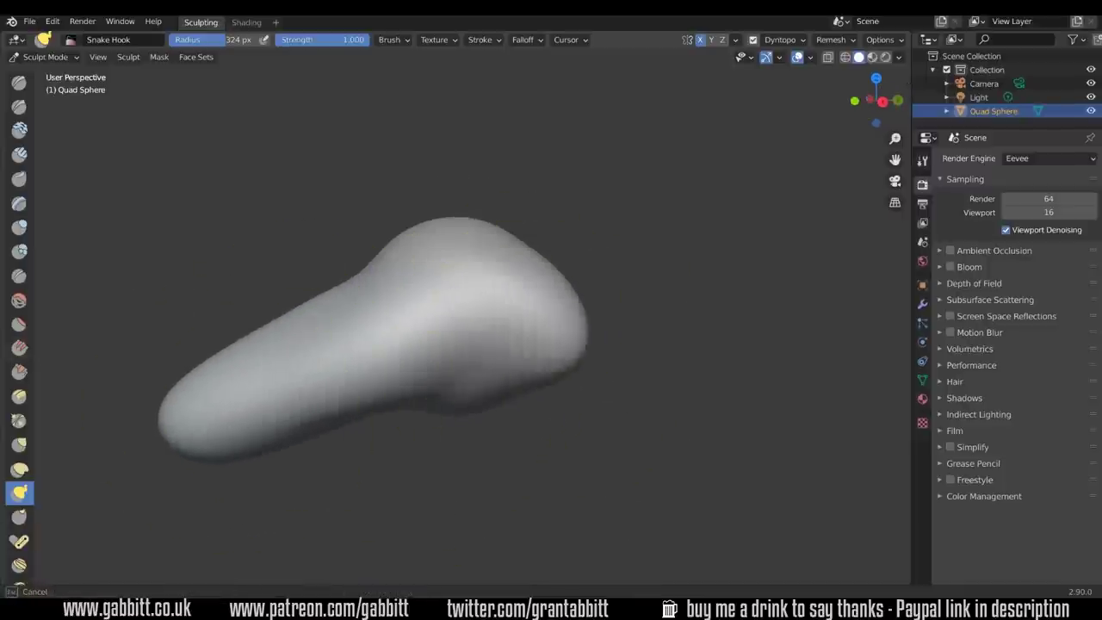
{"action": "left_click_drag", "start_coordinate": [522, 362], "coordinate": [544, 379]}
{"action": "middle_click_drag", "start_coordinate": [563, 305], "coordinate": [627, 313]}
{"action": "middle_click_drag", "start_coordinate": [440, 421], "coordinate": [494, 379], "text": "shift"}
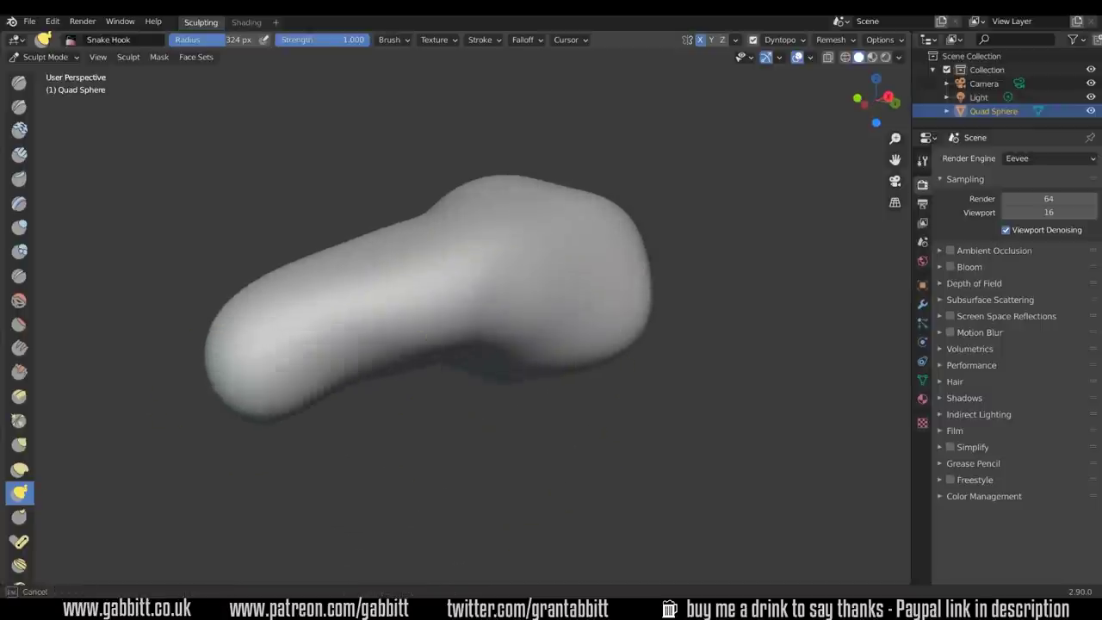
{"action": "mouse_move", "coordinate": [261, 387]}
{"action": "left_mouse_down"}
{"action": "mouse_move", "coordinate": [244, 381]}
{"action": "mouse_move", "coordinate": [255, 420]}
{"action": "left_mouse_up"}
{"action": "middle_click_drag", "start_coordinate": [273, 428], "coordinate": [414, 423]}
{"action": "left_click_drag", "start_coordinate": [531, 423], "coordinate": [546, 422]}
Reduce the Snake Hook radius to 291 px and pull a thick neck out of the back of the head, angled downward.
{"action": "mouse_move", "coordinate": [422, 334]}
{"action": "middle_mouse_down"}
{"action": "mouse_move", "coordinate": [280, 308]}
{"action": "mouse_move", "coordinate": [319, 295]}
{"action": "mouse_move", "coordinate": [263, 315]}
{"action": "mouse_move", "coordinate": [534, 317]}
{"action": "mouse_move", "coordinate": [510, 251]}
{"action": "mouse_move", "coordinate": [577, 315]}
{"action": "mouse_move", "coordinate": [450, 352]}
{"action": "mouse_move", "coordinate": [526, 451]}
{"action": "mouse_move", "coordinate": [528, 429]}
{"action": "mouse_move", "coordinate": [381, 499]}
{"action": "mouse_move", "coordinate": [549, 367]}
{"action": "middle_mouse_up"}
{"action": "key", "text": "f"}
{"action": "left_click", "coordinate": [502, 357]}
{"action": "left_click_drag", "start_coordinate": [472, 352], "coordinate": [514, 388]}
{"action": "middle_click_drag", "start_coordinate": [456, 379], "coordinate": [534, 336]}
{"action": "key", "text": "f"}
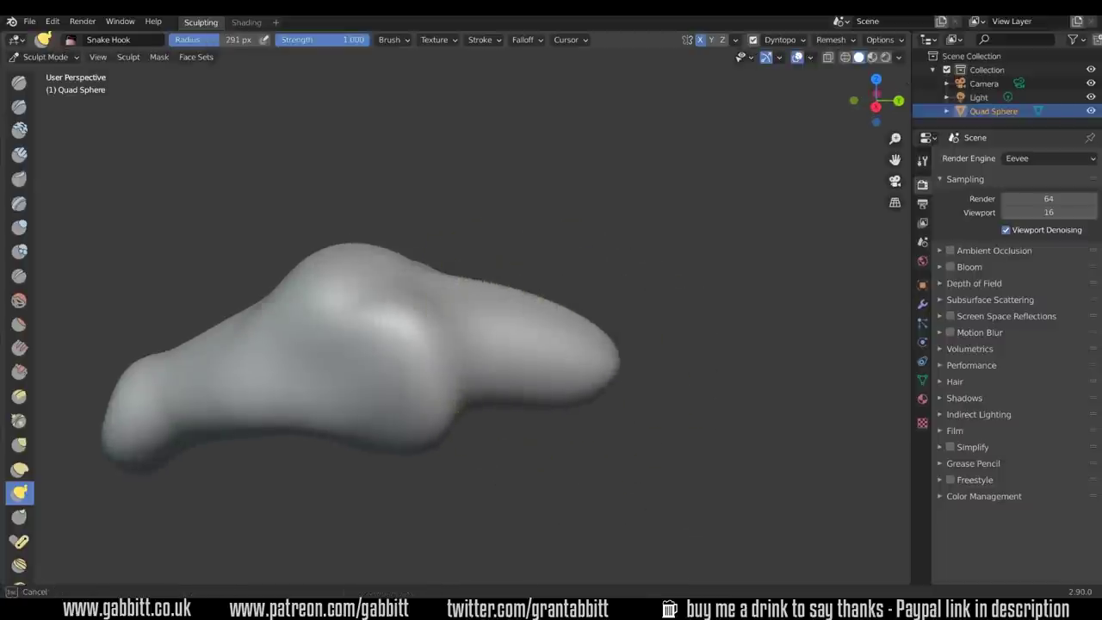
{"action": "middle_click_drag", "start_coordinate": [598, 370], "coordinate": [631, 389]}
{"action": "left_click_drag", "start_coordinate": [631, 414], "coordinate": [690, 441]}
{"action": "middle_click_drag", "start_coordinate": [690, 441], "coordinate": [642, 425]}
{"action": "mouse_move", "coordinate": [618, 338]}
{"action": "middle_mouse_down"}
{"action": "mouse_move", "coordinate": [462, 430]}
{"action": "mouse_move", "coordinate": [405, 504]}
{"action": "mouse_move", "coordinate": [453, 366]}
{"action": "mouse_move", "coordinate": [537, 322]}
{"action": "mouse_move", "coordinate": [570, 276]}
{"action": "middle_mouse_up"}
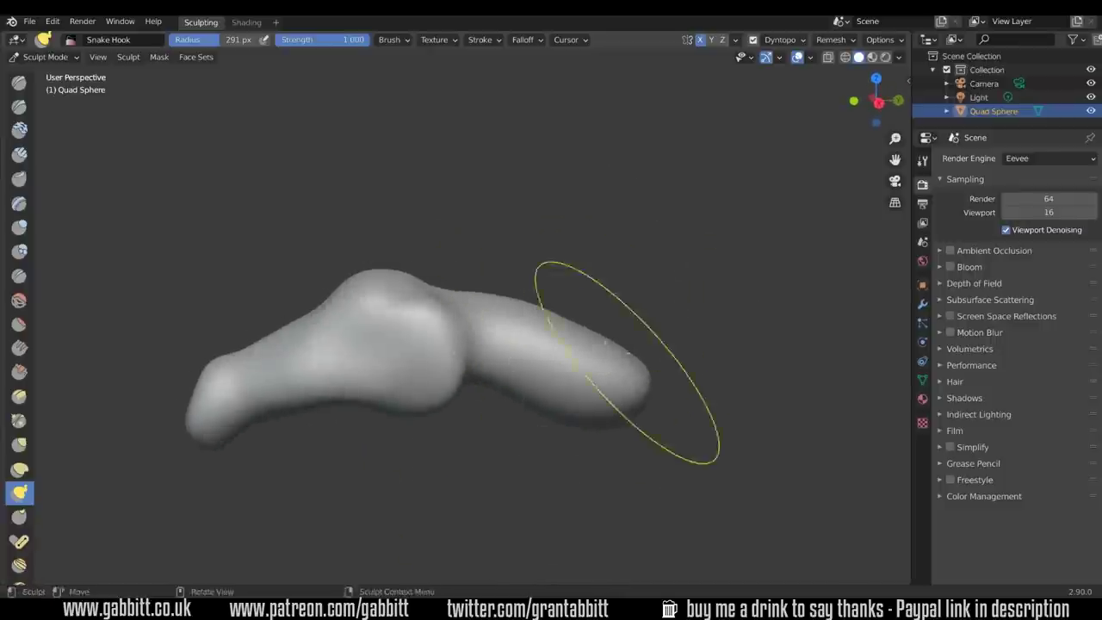
Set the Snake Hook radius to 198 px and pull long, tapered mirrored horns out of the back of the head.
{"action": "scroll", "coordinate": [635, 332], "scroll_direction": "up", "scroll_amount": 5}
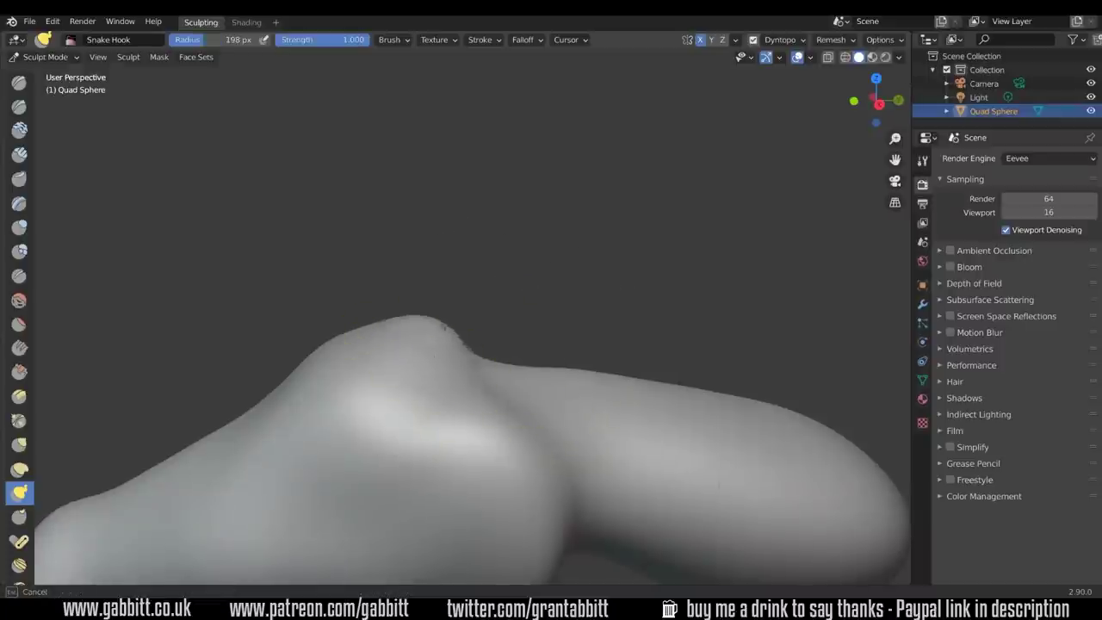
{"action": "mouse_move", "coordinate": [603, 233]}
{"action": "middle_mouse_down"}
{"action": "mouse_move", "coordinate": [573, 233]}
{"action": "mouse_move", "coordinate": [579, 320]}
{"action": "mouse_move", "coordinate": [536, 376]}
{"action": "mouse_move", "coordinate": [573, 310]}
{"action": "middle_mouse_up"}
{"action": "middle_click_drag", "start_coordinate": [690, 369], "coordinate": [513, 347]}
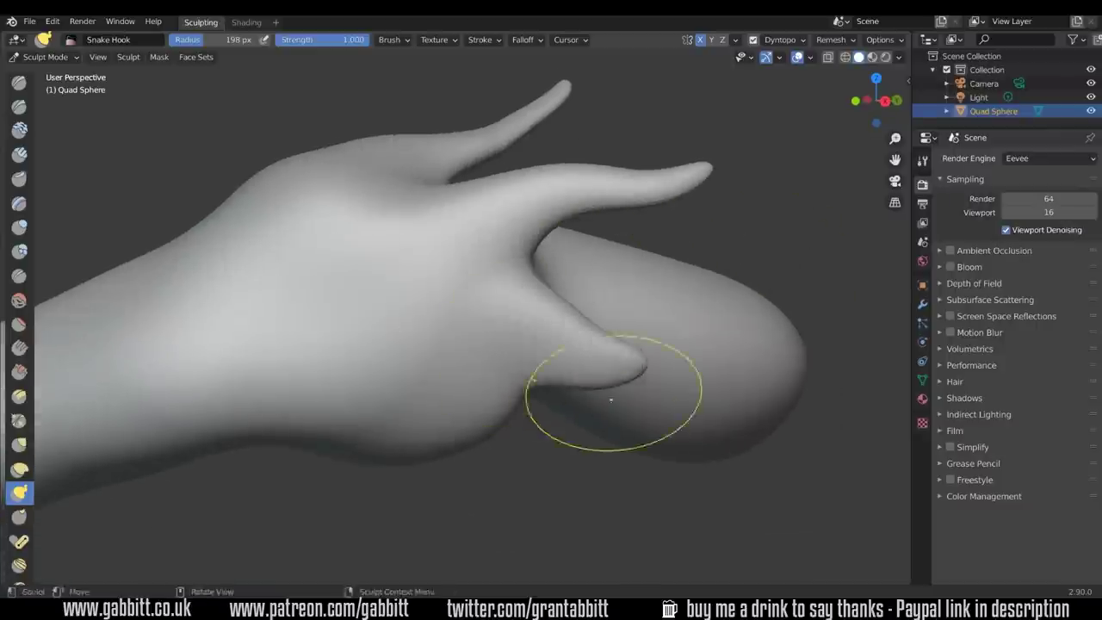
{"action": "middle_click_drag", "start_coordinate": [594, 414], "coordinate": [471, 330]}
{"action": "scroll", "coordinate": [522, 362], "scroll_direction": "down", "scroll_amount": 5}
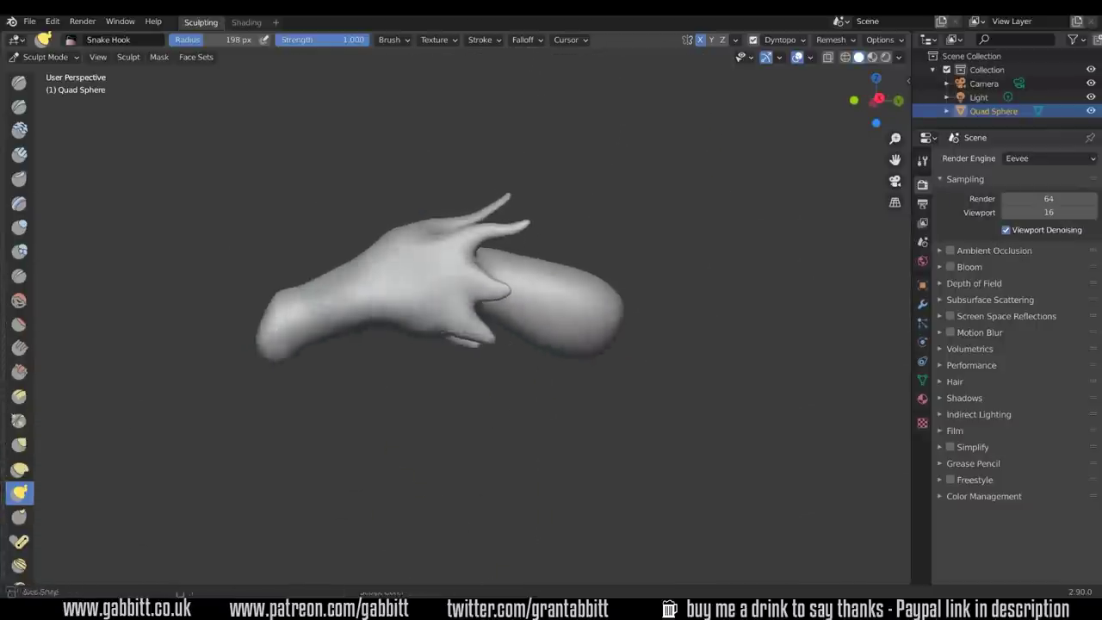
Reduce the Snake Hook radius to 163 px and pull short pointed spikes out of the underside of the jaw.
{"action": "middle_click_drag", "start_coordinate": [463, 416], "coordinate": [517, 388]}
{"action": "scroll", "coordinate": [615, 348], "scroll_direction": "up", "scroll_amount": 4}
{"action": "middle_click_drag", "start_coordinate": [637, 328], "coordinate": [650, 366]}
{"action": "left_click_drag", "start_coordinate": [653, 336], "coordinate": [656, 313]}
{"action": "middle_click_drag", "start_coordinate": [657, 313], "coordinate": [576, 263]}
{"action": "scroll", "coordinate": [576, 264], "scroll_direction": "up", "scroll_amount": 3}
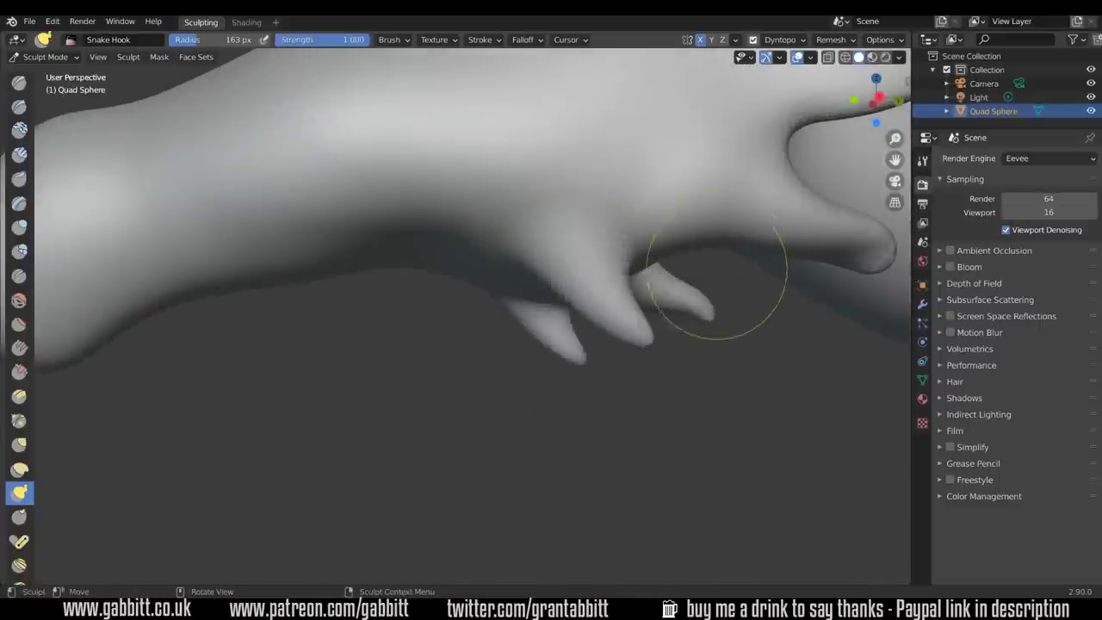
{"action": "middle_click_drag", "start_coordinate": [715, 273], "coordinate": [730, 245]}
{"action": "left_click_drag", "start_coordinate": [730, 246], "coordinate": [797, 310]}
Shape the brow above the eye area and pull up a pair of small horns near the snout's tip.
{"action": "middle_click_drag", "start_coordinate": [796, 310], "coordinate": [508, 388]}
{"action": "middle_click_drag", "start_coordinate": [508, 388], "coordinate": [498, 550], "text": "ctrl"}
{"action": "middle_click_drag", "start_coordinate": [583, 318], "coordinate": [511, 361], "text": "shift"}
{"action": "mouse_move", "coordinate": [479, 274]}
{"action": "middle_mouse_down"}
{"action": "mouse_move", "coordinate": [505, 273]}
{"action": "mouse_move", "coordinate": [541, 175]}
{"action": "mouse_move", "coordinate": [583, 192]}
{"action": "mouse_move", "coordinate": [508, 265]}
{"action": "middle_mouse_up"}
{"action": "scroll", "coordinate": [583, 192], "scroll_direction": "up", "scroll_amount": 4}
{"action": "mouse_move", "coordinate": [572, 215]}
{"action": "middle_mouse_down"}
{"action": "mouse_move", "coordinate": [487, 374]}
{"action": "mouse_move", "coordinate": [509, 290]}
{"action": "mouse_move", "coordinate": [548, 297]}
{"action": "mouse_move", "coordinate": [538, 339]}
{"action": "mouse_move", "coordinate": [490, 345]}
{"action": "middle_mouse_up"}
{"action": "scroll", "coordinate": [572, 347], "scroll_direction": "up", "scroll_amount": 3}
{"action": "left_click_drag", "start_coordinate": [359, 331], "coordinate": [374, 272]}
{"action": "mouse_move", "coordinate": [430, 280]}
{"action": "middle_mouse_down"}
{"action": "mouse_move", "coordinate": [541, 306]}
{"action": "mouse_move", "coordinate": [664, 310]}
{"action": "mouse_move", "coordinate": [543, 273]}
{"action": "middle_mouse_up"}
{"action": "left_click_drag", "start_coordinate": [351, 274], "coordinate": [365, 250]}
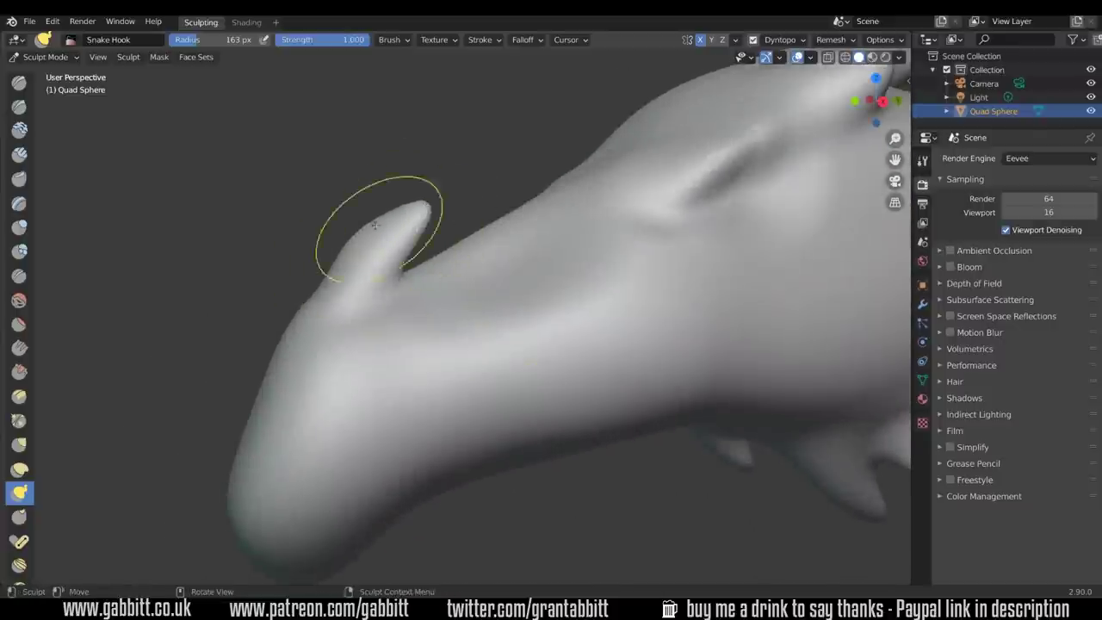
{"action": "middle_click_drag", "start_coordinate": [373, 225], "coordinate": [531, 289]}
Set the Snake Hook radius to 175 px and pull a downward spike out of the chin below the snout's tip.
{"action": "left_click", "coordinate": [463, 336]}
{"action": "middle_click_drag", "start_coordinate": [384, 327], "coordinate": [485, 340]}
{"action": "mouse_move", "coordinate": [518, 384]}
{"action": "middle_mouse_down", "text": "shift"}
{"action": "mouse_move", "coordinate": [539, 260]}
{"action": "mouse_move", "coordinate": [418, 297]}
{"action": "middle_mouse_up", "text": "shift"}
{"action": "key", "text": "f"}
{"action": "left_click", "coordinate": [445, 377]}
{"action": "left_click_drag", "start_coordinate": [318, 388], "coordinate": [359, 451]}
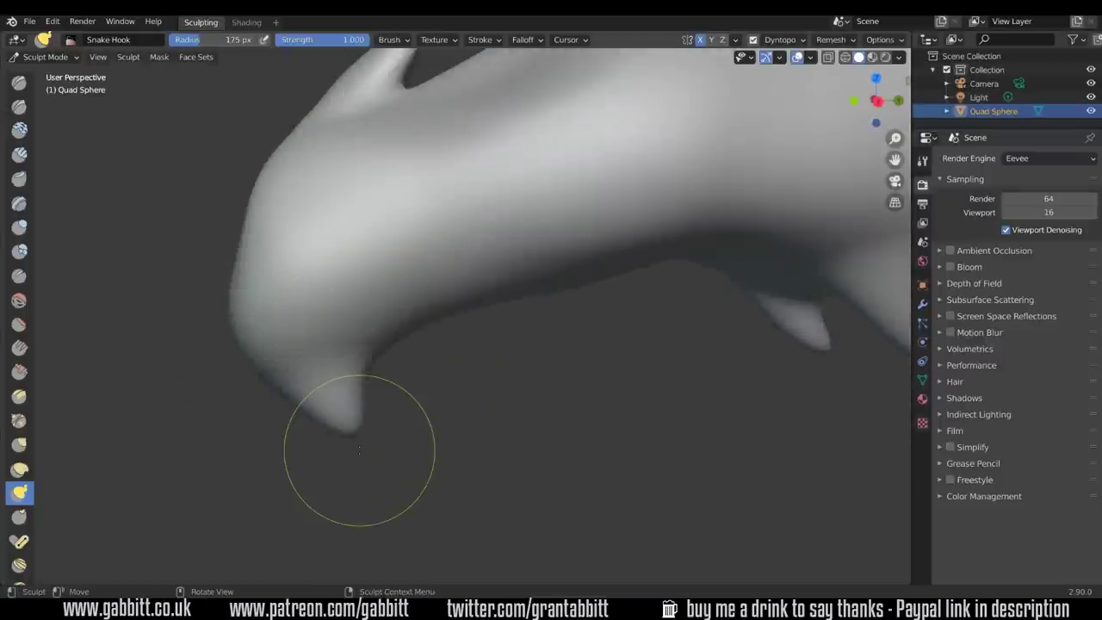
{"action": "scroll", "coordinate": [409, 363], "scroll_direction": "down", "scroll_amount": 6}
{"action": "mouse_move", "coordinate": [411, 363]}
{"action": "middle_mouse_down"}
{"action": "mouse_move", "coordinate": [543, 381]}
{"action": "mouse_move", "coordinate": [426, 369]}
{"action": "middle_mouse_up"}
{"action": "scroll", "coordinate": [534, 302], "scroll_direction": "up", "scroll_amount": 4}
{"action": "mouse_move", "coordinate": [556, 284]}
{"action": "middle_mouse_down"}
{"action": "mouse_move", "coordinate": [525, 246]}
{"action": "mouse_move", "coordinate": [546, 278]}
{"action": "mouse_move", "coordinate": [500, 161]}
{"action": "middle_mouse_up"}
{"action": "middle_click_drag", "start_coordinate": [489, 241], "coordinate": [405, 411]}
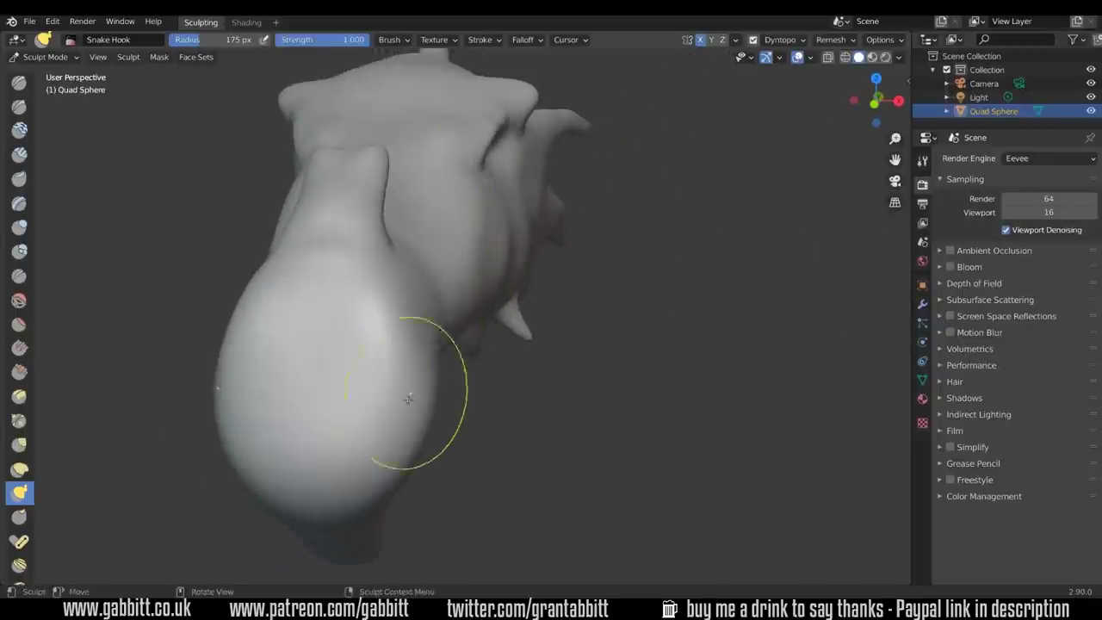
Sculpt the eye sockets and carve the mouth line along the snout, using the Crease brush at 94 px and 0.250 strength.
{"action": "left_click", "coordinate": [19, 88]}
{"action": "mouse_move", "coordinate": [508, 344]}
{"action": "middle_mouse_down"}
{"action": "mouse_move", "coordinate": [437, 357]}
{"action": "mouse_move", "coordinate": [413, 283]}
{"action": "middle_mouse_up"}
{"action": "scroll", "coordinate": [430, 267], "scroll_direction": "up", "scroll_amount": 2}
{"action": "mouse_move", "coordinate": [564, 224]}
{"action": "middle_mouse_down"}
{"action": "mouse_move", "coordinate": [510, 228]}
{"action": "mouse_move", "coordinate": [608, 204]}
{"action": "mouse_move", "coordinate": [479, 256]}
{"action": "mouse_move", "coordinate": [444, 315]}
{"action": "mouse_move", "coordinate": [513, 338]}
{"action": "mouse_move", "coordinate": [486, 370]}
{"action": "mouse_move", "coordinate": [500, 375]}
{"action": "mouse_move", "coordinate": [576, 322]}
{"action": "mouse_move", "coordinate": [441, 383]}
{"action": "mouse_move", "coordinate": [525, 383]}
{"action": "middle_mouse_up"}
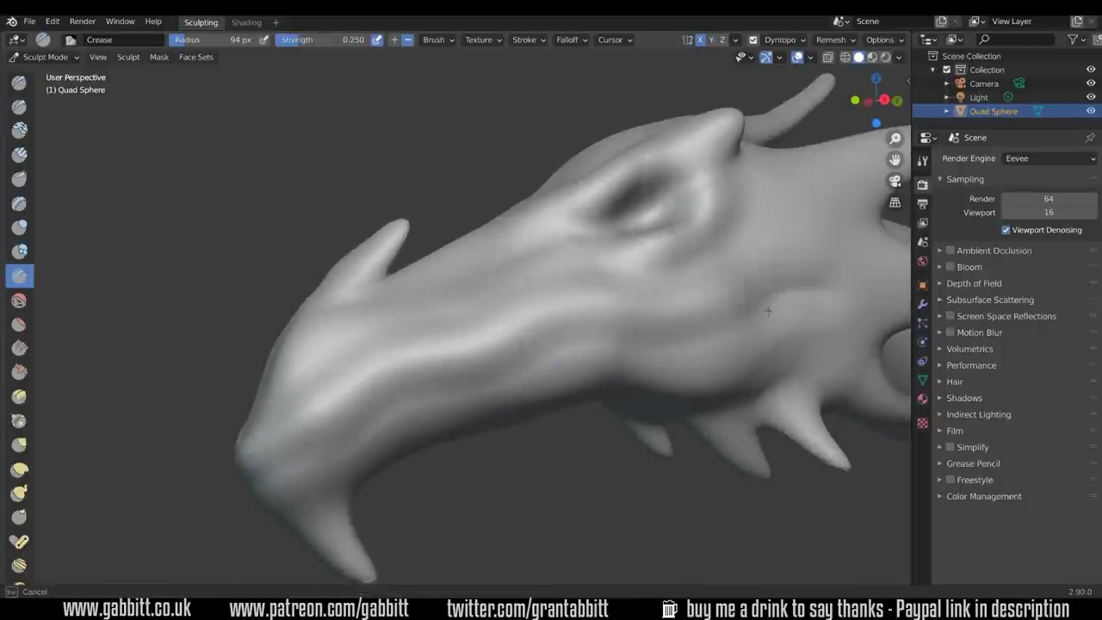
{"action": "middle_click_drag", "start_coordinate": [510, 344], "coordinate": [488, 420]}
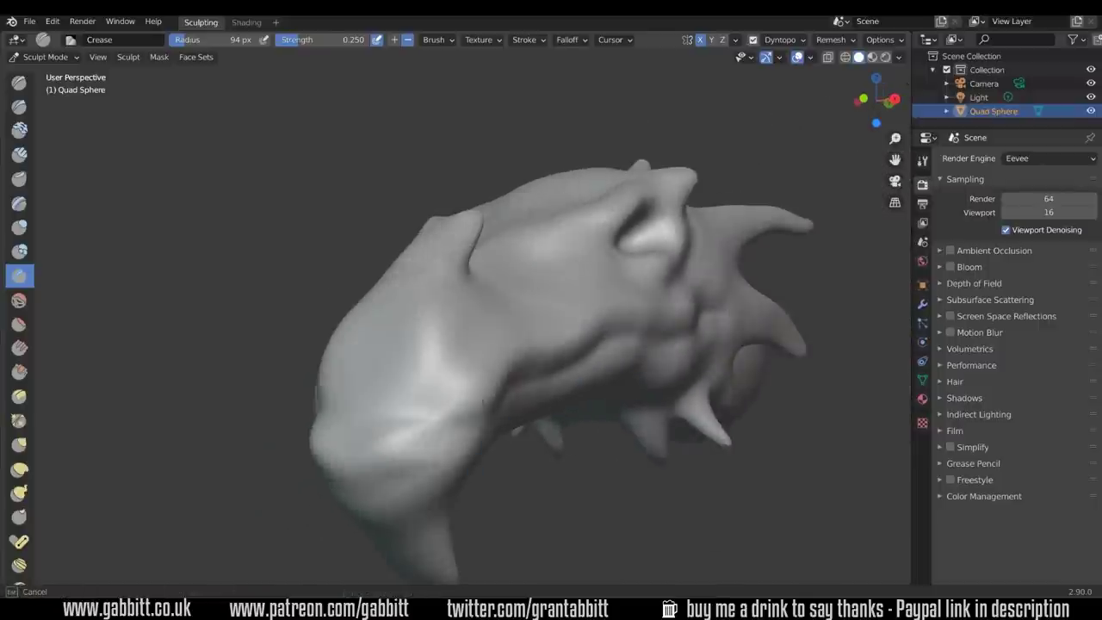
{"action": "mouse_move", "coordinate": [394, 424]}
{"action": "middle_mouse_down"}
{"action": "mouse_move", "coordinate": [300, 445]}
{"action": "mouse_move", "coordinate": [293, 383]}
{"action": "middle_mouse_up"}
{"action": "left_click_drag", "start_coordinate": [718, 323], "coordinate": [798, 288]}
{"action": "middle_click_drag", "start_coordinate": [627, 340], "coordinate": [751, 387], "text": "ctrl"}
{"action": "mouse_move", "coordinate": [589, 400]}
{"action": "middle_mouse_down", "text": "shift"}
{"action": "mouse_move", "coordinate": [538, 402]}
{"action": "mouse_move", "coordinate": [534, 336]}
{"action": "mouse_move", "coordinate": [541, 314]}
{"action": "mouse_move", "coordinate": [567, 318]}
{"action": "middle_mouse_up", "text": "shift"}
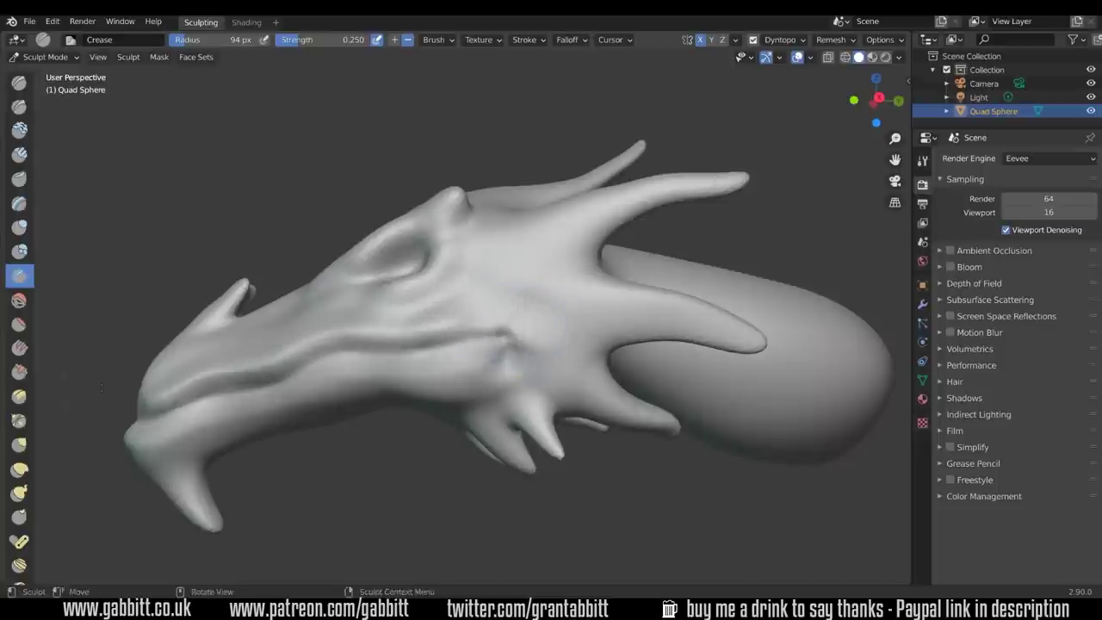
Deepen the crease at the mouth corner and crease around the bases of the chin spike and side horns.
{"action": "middle_click_drag", "start_coordinate": [529, 397], "coordinate": [630, 381]}
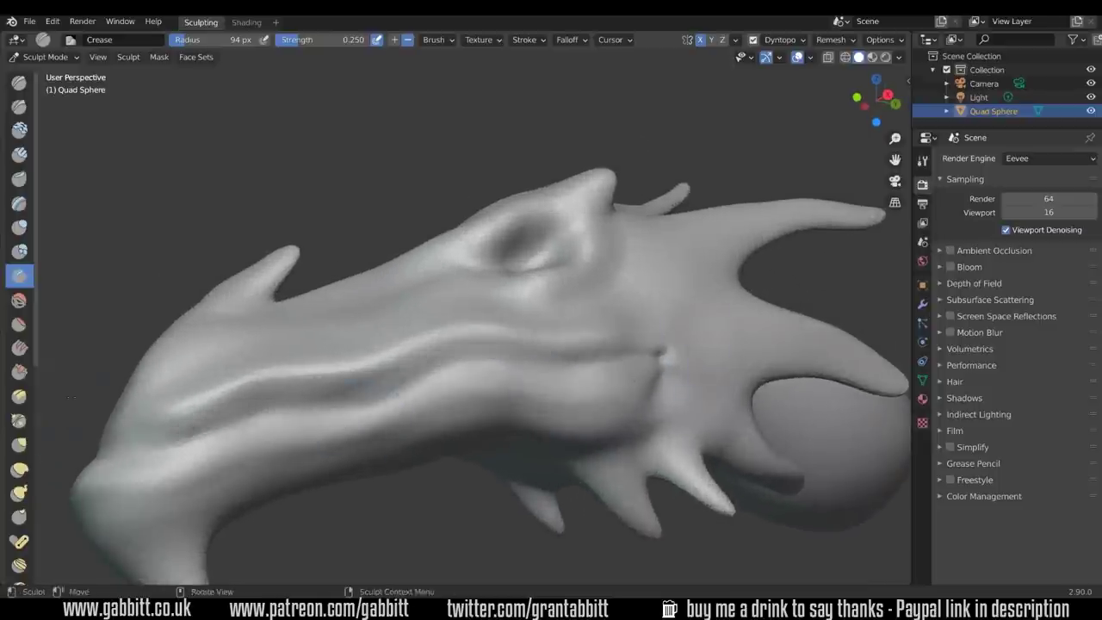
{"action": "middle_click_drag", "start_coordinate": [72, 397], "coordinate": [183, 282], "text": "shift"}
{"action": "mouse_move", "coordinate": [424, 295]}
{"action": "middle_mouse_down"}
{"action": "mouse_move", "coordinate": [438, 301]}
{"action": "mouse_move", "coordinate": [432, 310]}
{"action": "middle_mouse_up"}
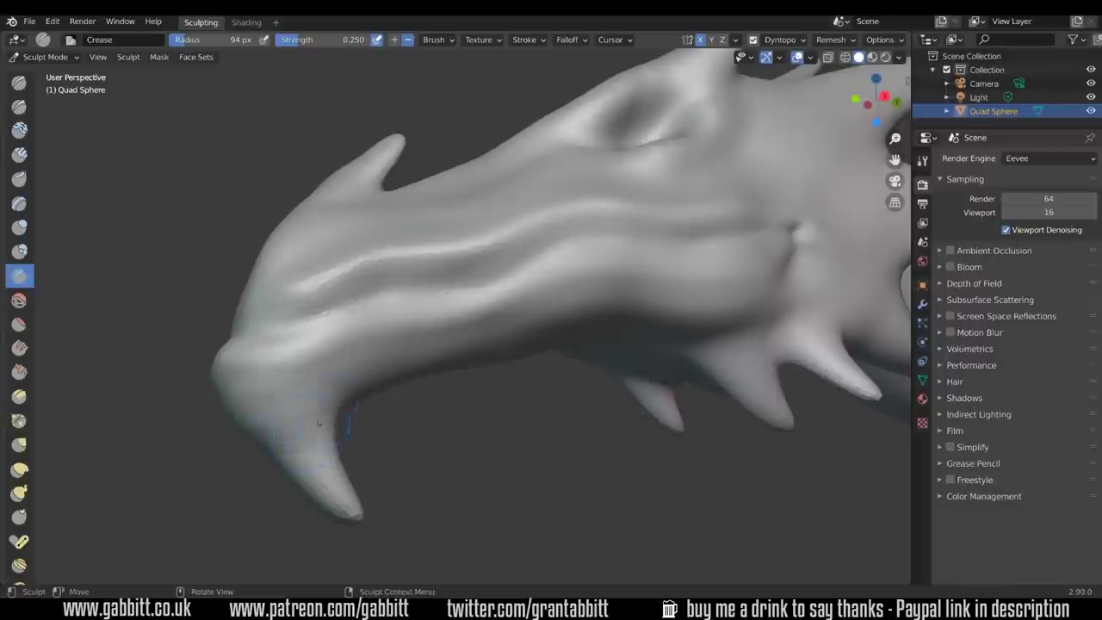
{"action": "middle_click_drag", "start_coordinate": [348, 400], "coordinate": [350, 395]}
{"action": "mouse_move", "coordinate": [761, 368]}
{"action": "middle_mouse_down"}
{"action": "mouse_move", "coordinate": [721, 395]}
{"action": "mouse_move", "coordinate": [727, 405]}
{"action": "middle_mouse_up"}
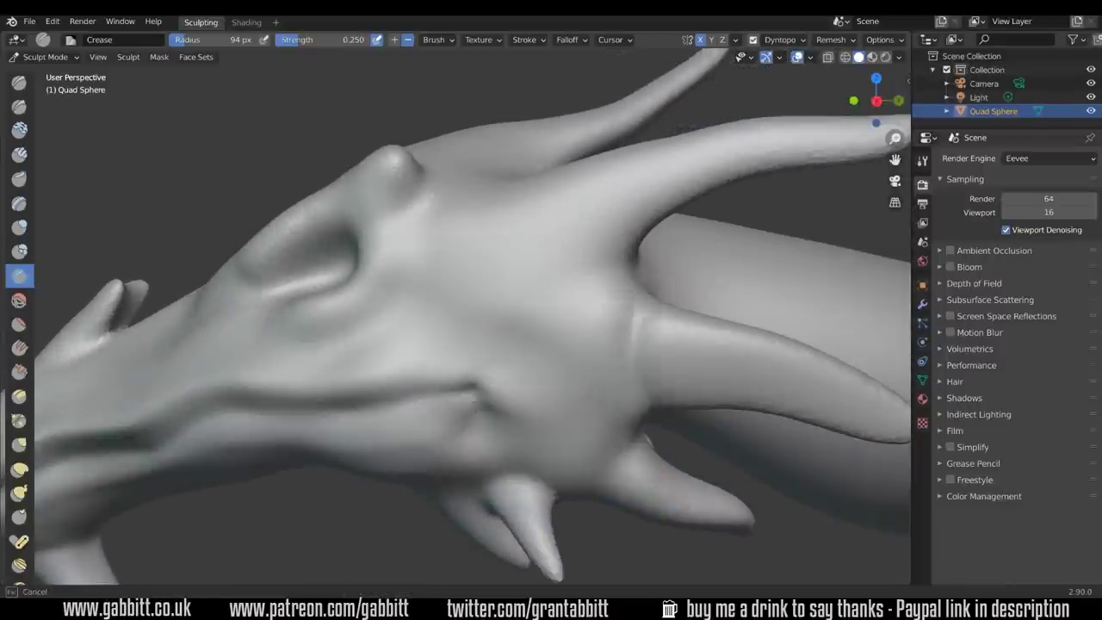
Crease the forehead and brow ridges across the top of the head with the Crease brush.
{"action": "middle_click_drag", "start_coordinate": [516, 293], "coordinate": [563, 286]}
{"action": "mouse_move", "coordinate": [471, 237]}
{"action": "middle_mouse_down"}
{"action": "mouse_move", "coordinate": [422, 339]}
{"action": "mouse_move", "coordinate": [559, 197]}
{"action": "middle_mouse_up"}
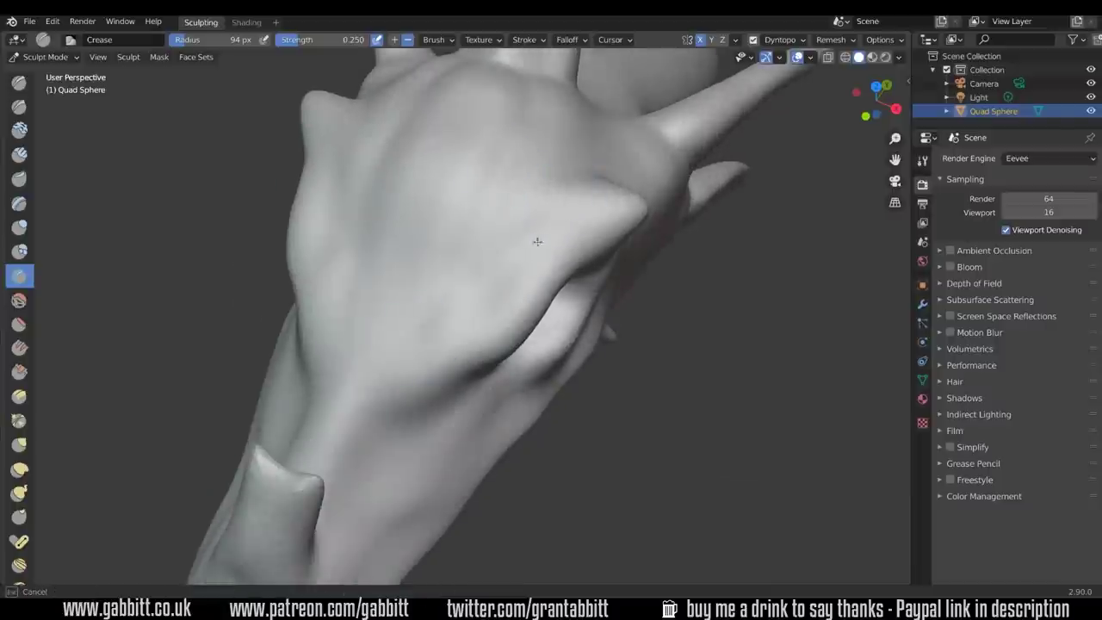
{"action": "middle_click_drag", "start_coordinate": [499, 279], "coordinate": [342, 327]}
{"action": "mouse_move", "coordinate": [258, 364]}
{"action": "middle_mouse_down"}
{"action": "mouse_move", "coordinate": [546, 420]}
{"action": "mouse_move", "coordinate": [247, 450]}
{"action": "mouse_move", "coordinate": [404, 446]}
{"action": "mouse_move", "coordinate": [249, 437]}
{"action": "mouse_move", "coordinate": [514, 431]}
{"action": "middle_mouse_up"}
{"action": "scroll", "coordinate": [514, 430], "scroll_direction": "up", "scroll_amount": 3}
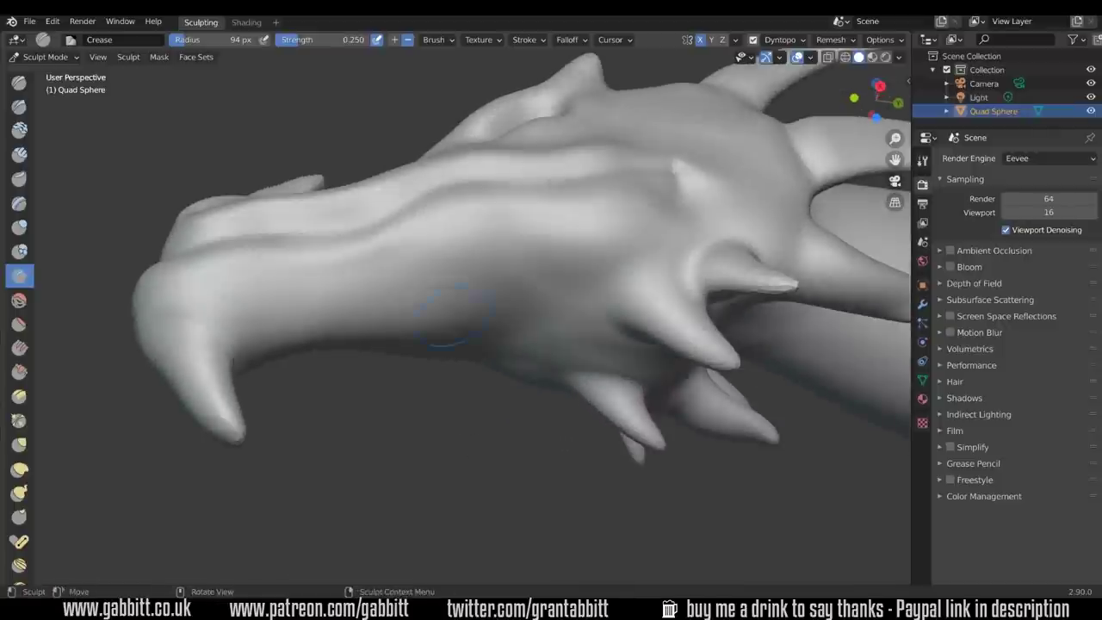
Crease around the rear horn and jaw spike bases and carve grooves along the underside of the jaw.
{"action": "mouse_move", "coordinate": [246, 388]}
{"action": "middle_mouse_down"}
{"action": "mouse_move", "coordinate": [278, 232]}
{"action": "mouse_move", "coordinate": [508, 410]}
{"action": "mouse_move", "coordinate": [551, 430]}
{"action": "mouse_move", "coordinate": [375, 399]}
{"action": "middle_mouse_up"}
{"action": "mouse_move", "coordinate": [363, 309]}
{"action": "middle_mouse_down"}
{"action": "mouse_move", "coordinate": [432, 322]}
{"action": "mouse_move", "coordinate": [434, 301]}
{"action": "mouse_move", "coordinate": [338, 285]}
{"action": "middle_mouse_up"}
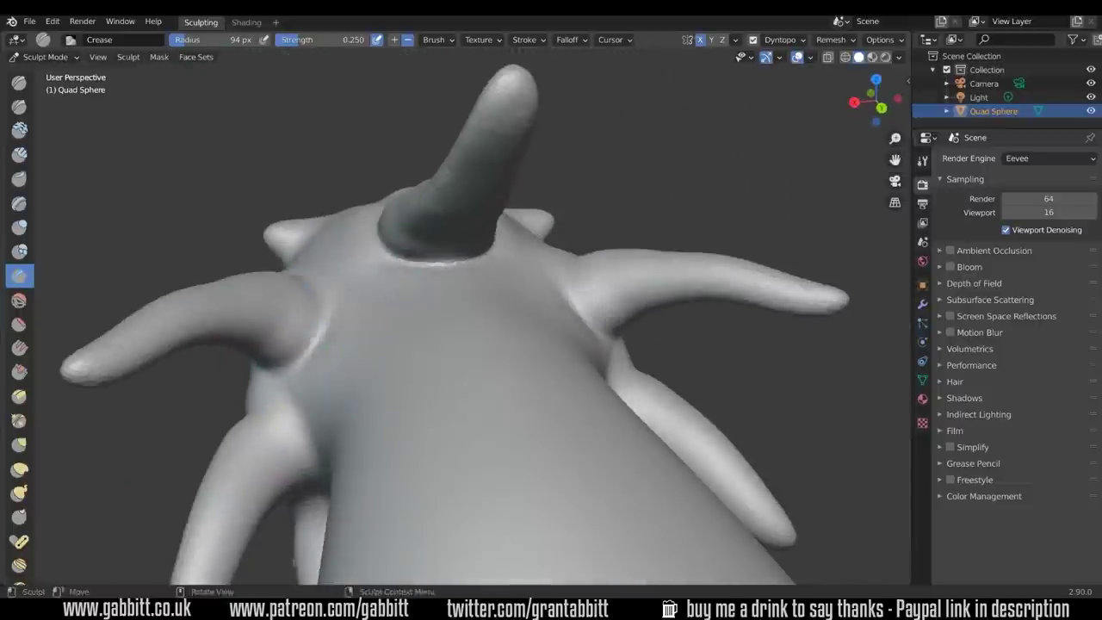
{"action": "middle_click_drag", "start_coordinate": [329, 367], "coordinate": [465, 302]}
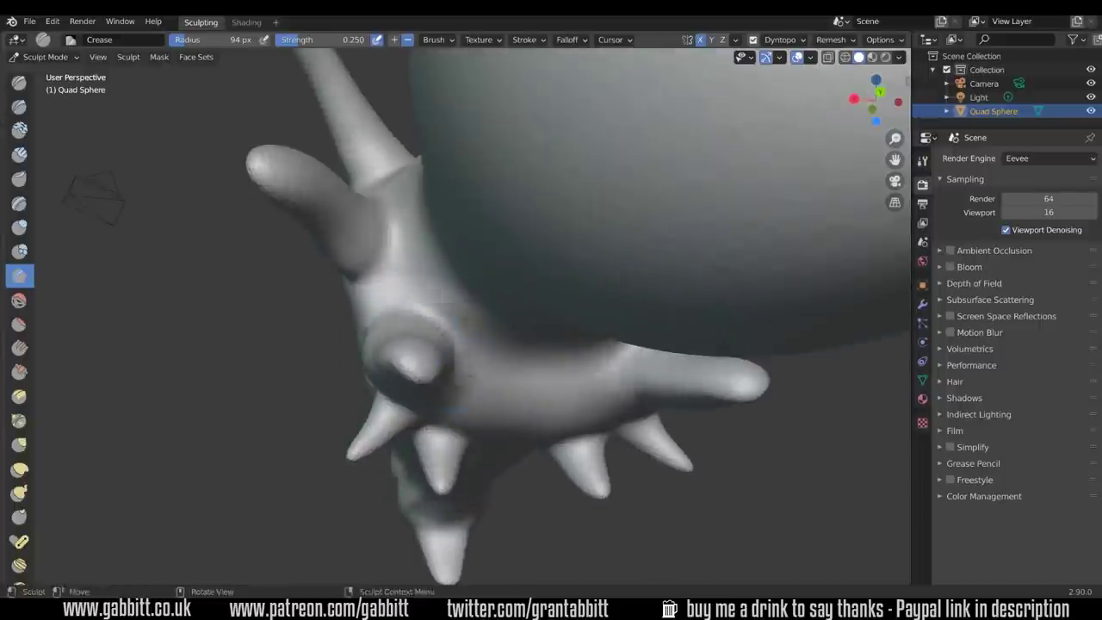
{"action": "middle_click_drag", "start_coordinate": [470, 376], "coordinate": [574, 322]}
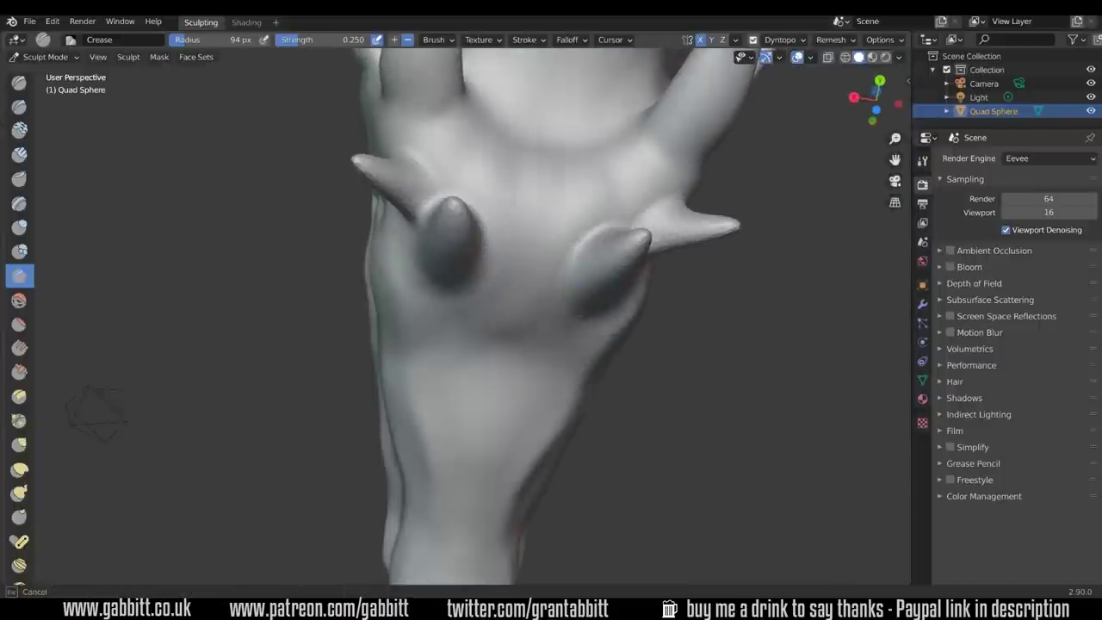
{"action": "mouse_move", "coordinate": [451, 335]}
{"action": "middle_mouse_down"}
{"action": "mouse_move", "coordinate": [551, 387]}
{"action": "mouse_move", "coordinate": [489, 388]}
{"action": "middle_mouse_up"}
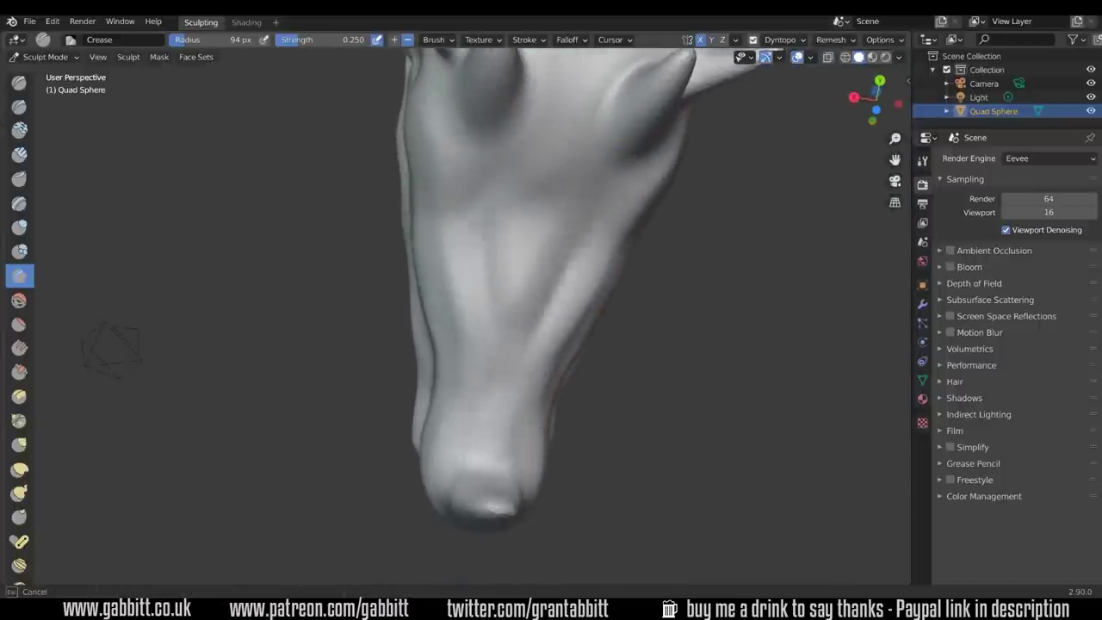
Finish the crease details under the jaw and carve the nostrils at the front of the snout.
{"action": "mouse_move", "coordinate": [514, 144]}
{"action": "middle_mouse_down"}
{"action": "mouse_move", "coordinate": [536, 374]}
{"action": "mouse_move", "coordinate": [565, 200]}
{"action": "mouse_move", "coordinate": [587, 353]}
{"action": "mouse_move", "coordinate": [641, 327]}
{"action": "mouse_move", "coordinate": [508, 421]}
{"action": "mouse_move", "coordinate": [577, 430]}
{"action": "middle_mouse_up"}
{"action": "mouse_move", "coordinate": [666, 503]}
{"action": "middle_mouse_down"}
{"action": "mouse_move", "coordinate": [680, 447]}
{"action": "mouse_move", "coordinate": [360, 288]}
{"action": "middle_mouse_up"}
{"action": "mouse_move", "coordinate": [730, 563]}
{"action": "middle_mouse_down"}
{"action": "mouse_move", "coordinate": [664, 455]}
{"action": "mouse_move", "coordinate": [659, 474]}
{"action": "mouse_move", "coordinate": [561, 448]}
{"action": "middle_mouse_up"}
Add the general Layout workspace to the project.
{"action": "left_click", "coordinate": [277, 22]}
{"action": "mouse_move", "coordinate": [326, 50]}
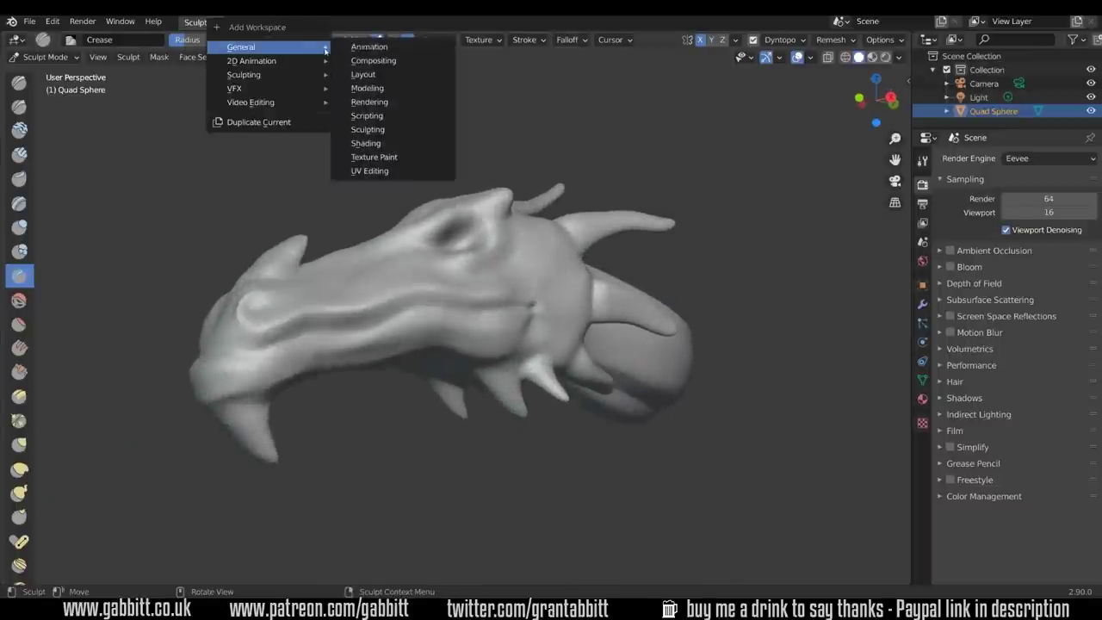
{"action": "left_click", "coordinate": [379, 88]}
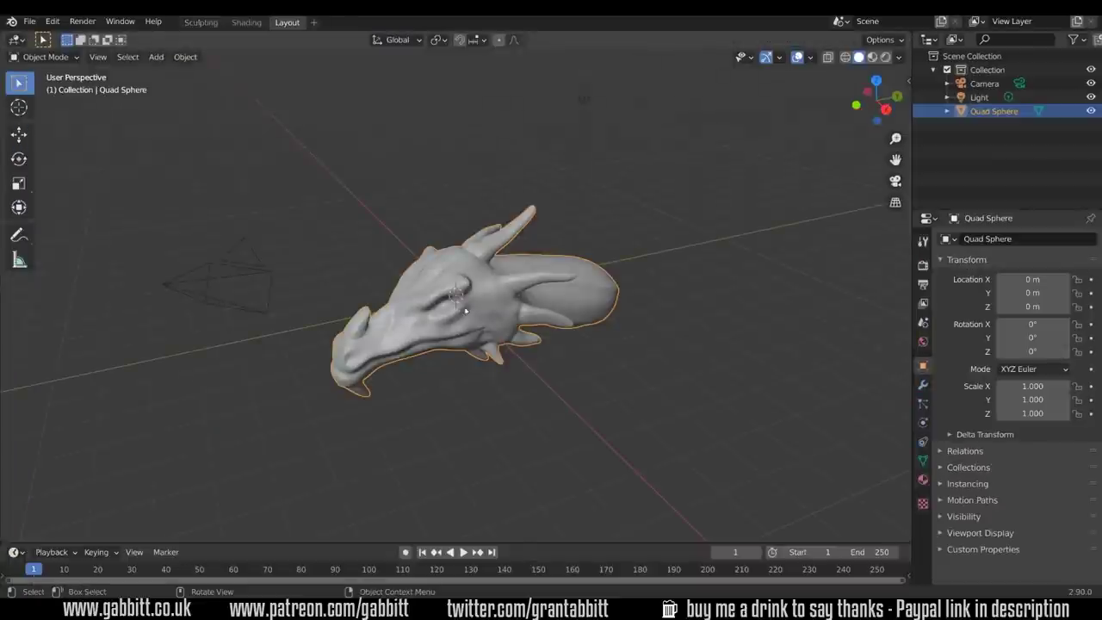
Add a UV sphere for the eye, scale it to 0.357 and move it beside the head in top view.
{"action": "key", "text": "shift+a"}
{"action": "mouse_move", "coordinate": [466, 308]}
{"action": "left_click", "coordinate": [561, 349]}
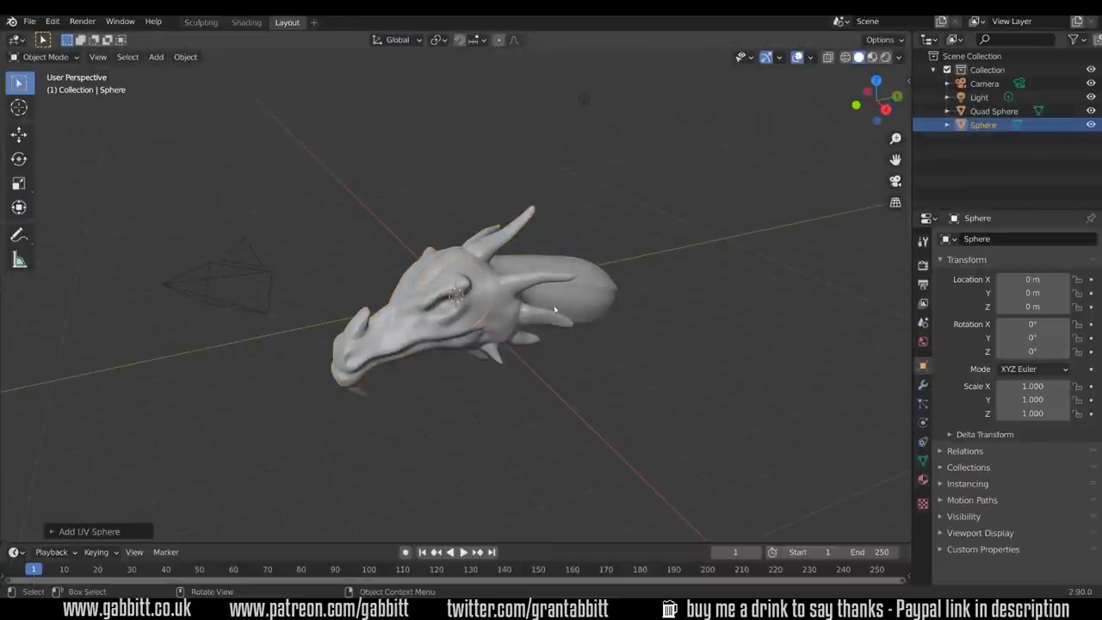
{"action": "key", "text": "s"}
{"action": "left_click", "coordinate": [499, 347]}
{"action": "key", "text": "KP_7"}
{"action": "key", "text": "g"}
{"action": "left_click", "coordinate": [509, 339]}
Move the eye sphere into the dragon's eye socket, at about X 0.765 m, Y -0.791 m, Z 0.243 m.
{"action": "middle_click_drag", "start_coordinate": [509, 339], "coordinate": [438, 248]}
{"action": "scroll", "coordinate": [491, 325], "scroll_direction": "up", "scroll_amount": 8}
{"action": "middle_click_drag", "start_coordinate": [493, 325], "coordinate": [385, 305]}
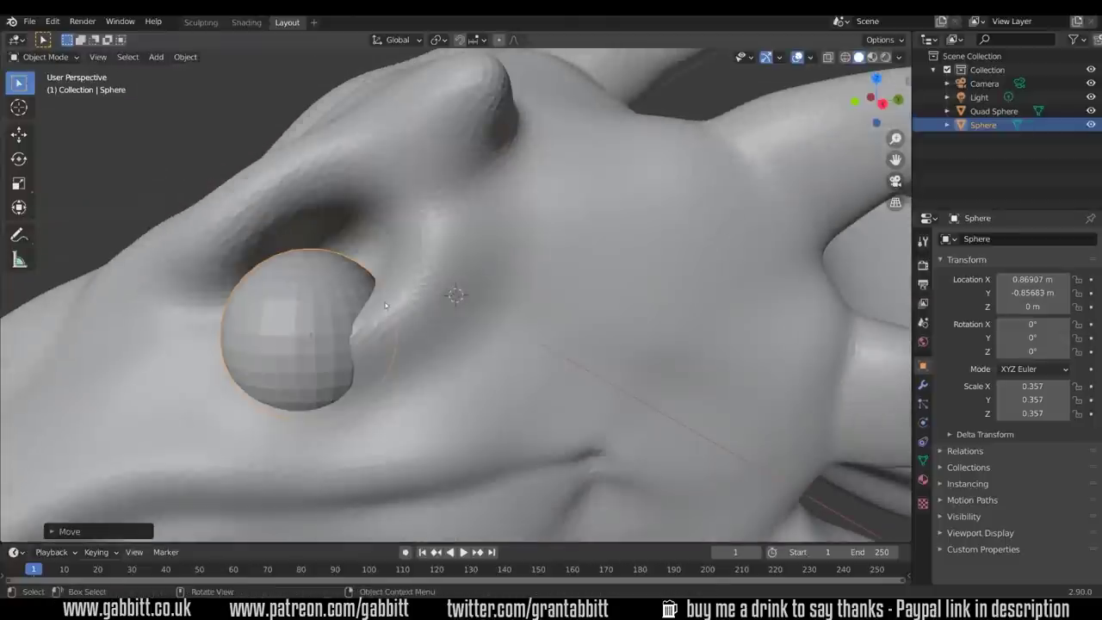
{"action": "key", "text": "g"}
{"action": "left_click", "coordinate": [401, 240]}
{"action": "middle_click_drag", "start_coordinate": [431, 246], "coordinate": [460, 269]}
{"action": "key", "text": "g"}
{"action": "left_click", "coordinate": [612, 283]}
{"action": "key", "text": "g"}
{"action": "left_click", "coordinate": [436, 296]}
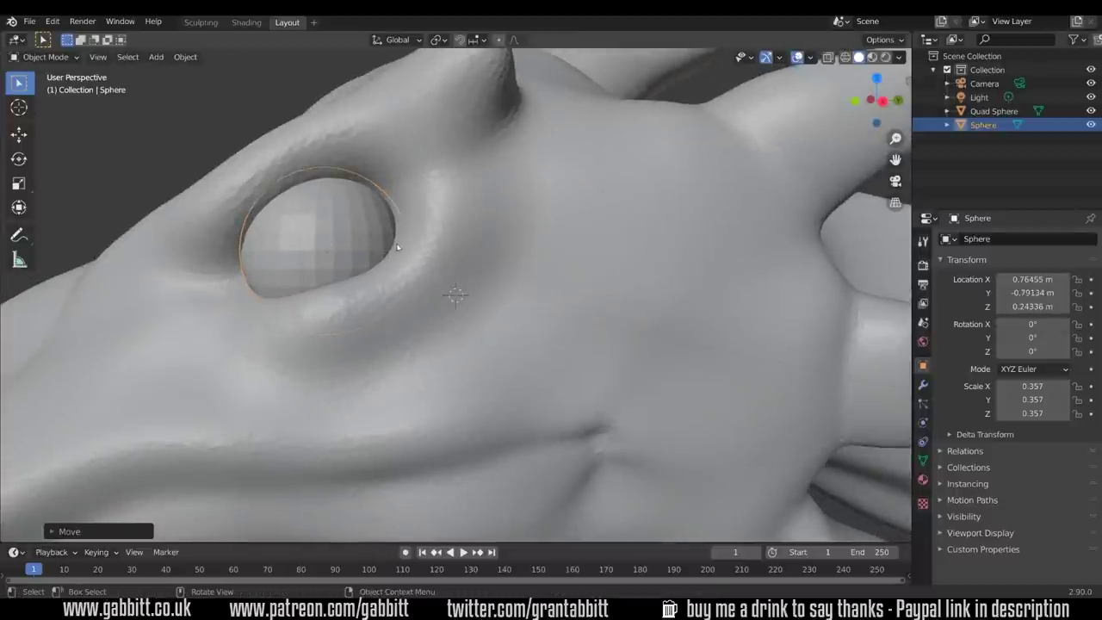
Rotate the eye sphere by 90° and turn it about the global X axis so its pole faces out of the socket.
{"action": "key", "text": "g"}
{"action": "key", "text": "s"}
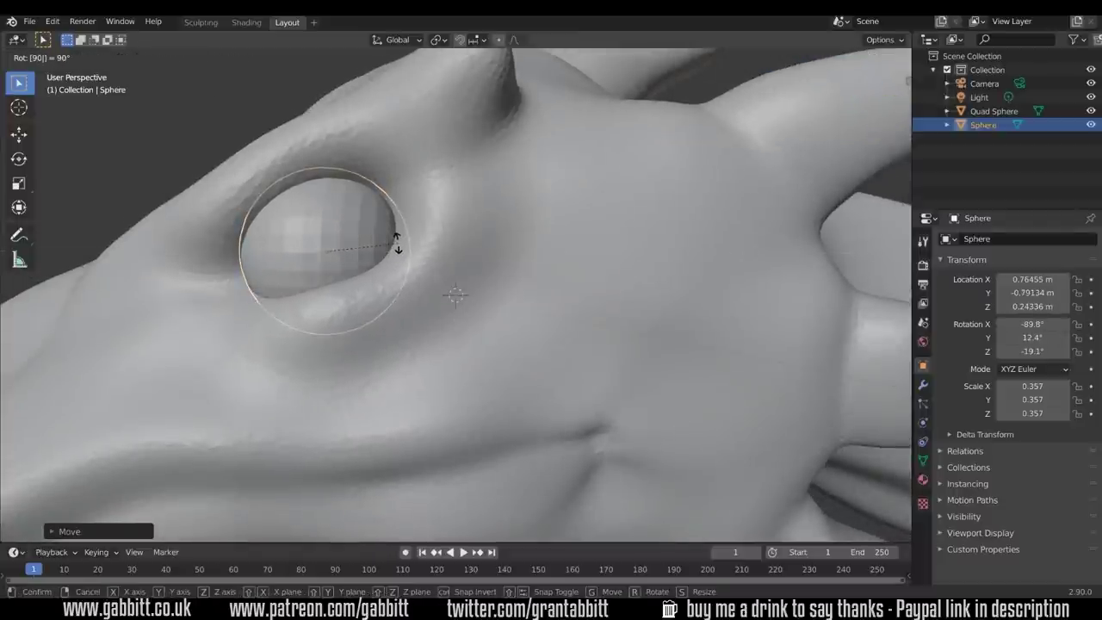
{"action": "key", "text": "Return"}
{"action": "key", "text": "r"}
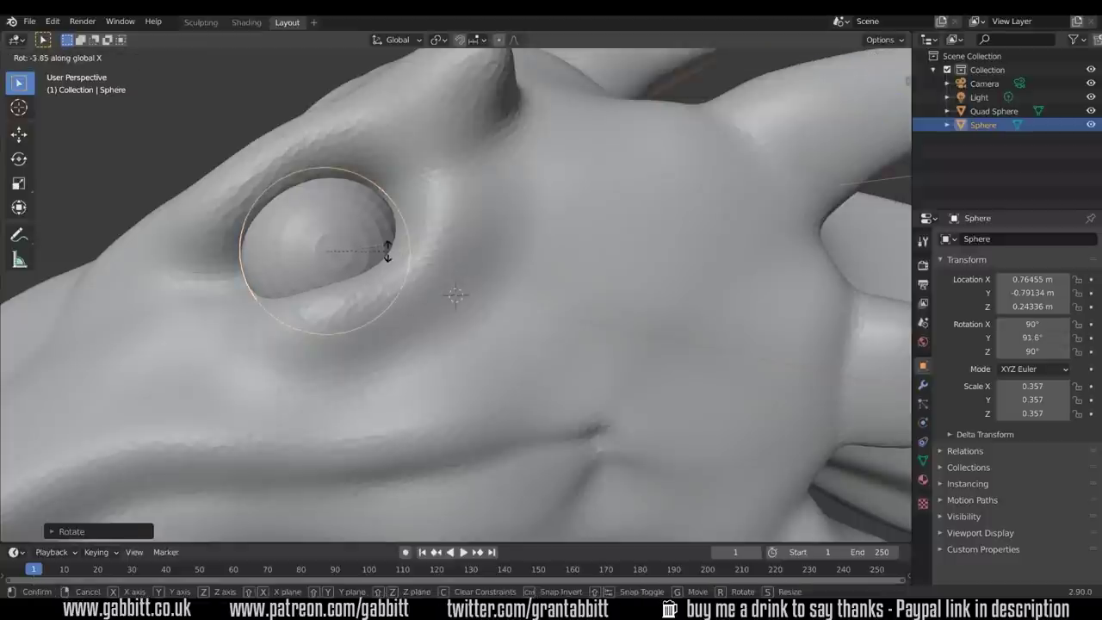
{"action": "left_click", "coordinate": [347, 268]}
Switch back to sculpting the dragon head and pull the rim around the eye socket with the Snake Hook brush.
{"action": "scroll", "coordinate": [441, 420], "scroll_direction": "down", "scroll_amount": 8}
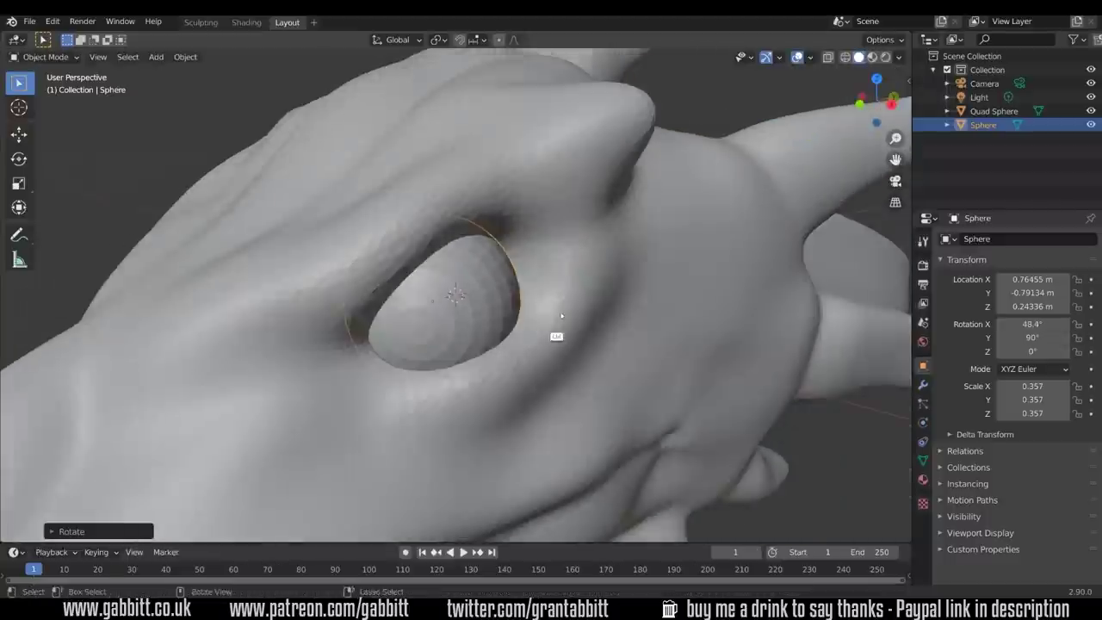
{"action": "left_click", "coordinate": [502, 239]}
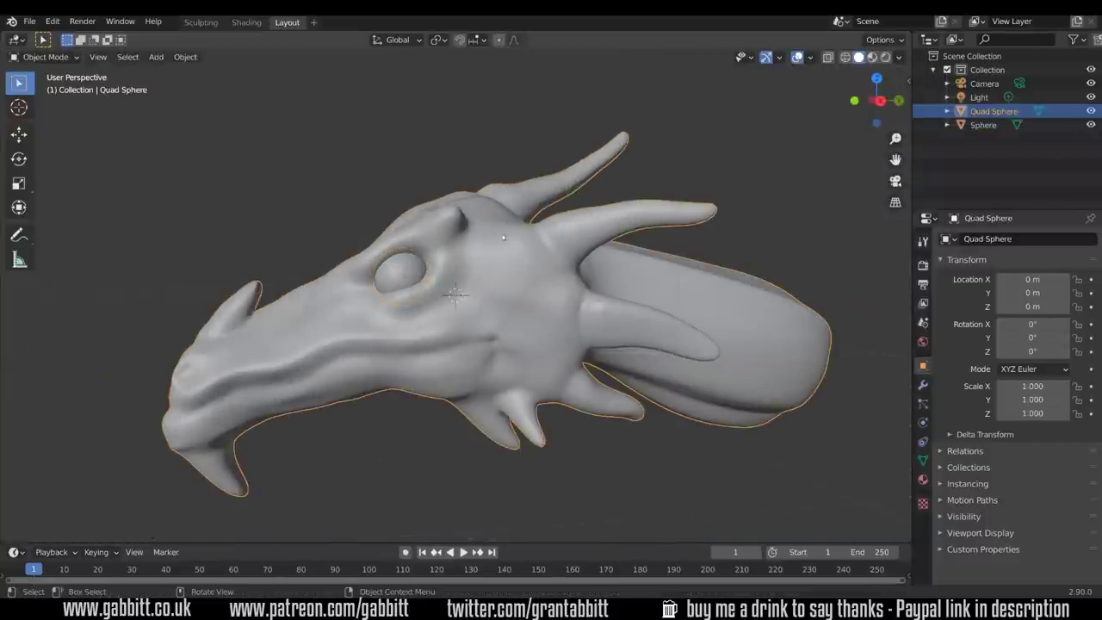
{"action": "left_click", "coordinate": [245, 23]}
{"action": "left_click", "coordinate": [202, 23]}
{"action": "mouse_move", "coordinate": [533, 246]}
{"action": "middle_mouse_down"}
{"action": "mouse_move", "coordinate": [603, 260]}
{"action": "mouse_move", "coordinate": [602, 279]}
{"action": "middle_mouse_up"}
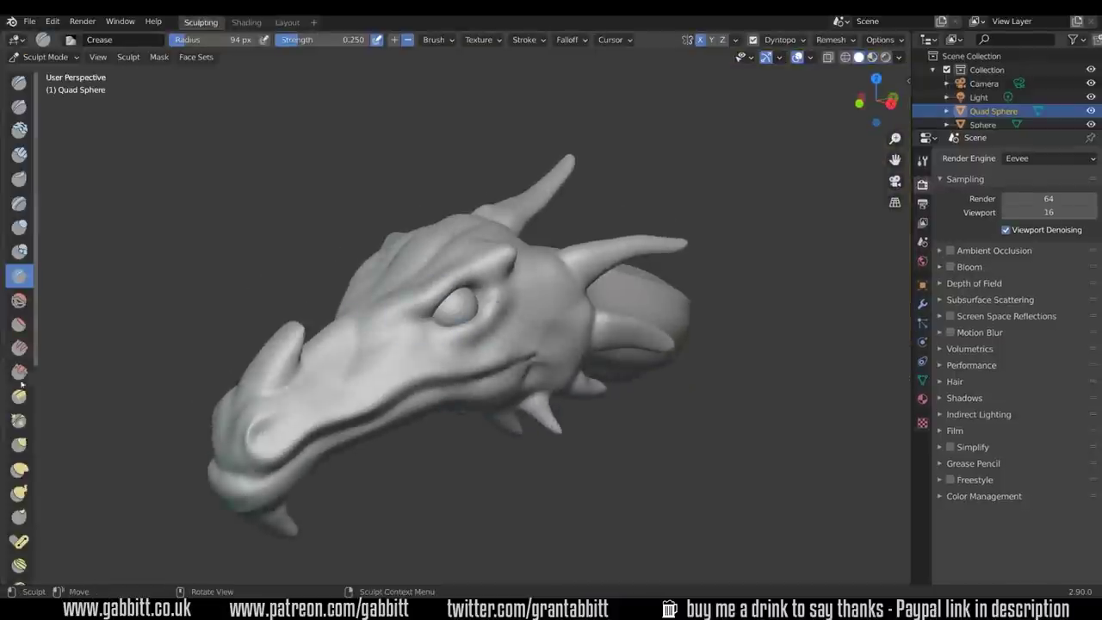
{"action": "left_click", "coordinate": [20, 493]}
{"action": "scroll", "coordinate": [492, 393], "scroll_direction": "up", "scroll_amount": 5}
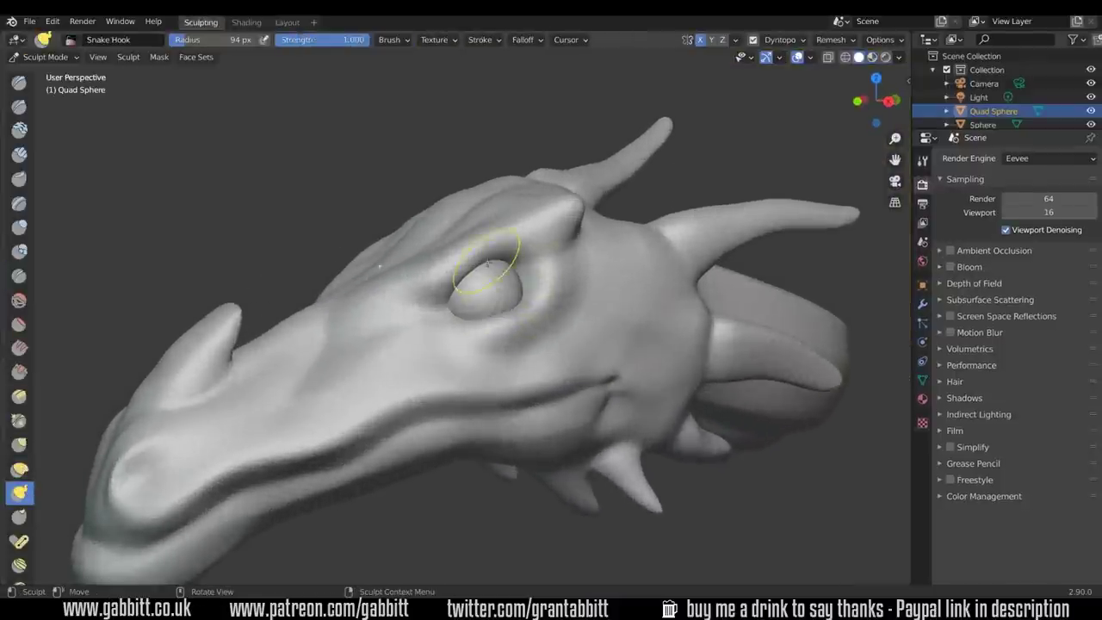
{"action": "middle_click_drag", "start_coordinate": [480, 267], "coordinate": [508, 265]}
{"action": "left_click_drag", "start_coordinate": [551, 269], "coordinate": [552, 255]}
{"action": "mouse_move", "coordinate": [570, 297]}
{"action": "middle_mouse_down"}
{"action": "mouse_move", "coordinate": [613, 284]}
{"action": "mouse_move", "coordinate": [326, 104]}
{"action": "middle_mouse_up"}
Scale the eye sphere down to 0.302 in the general Layout workspace and check its fit in the socket.
{"action": "left_click", "coordinate": [293, 23]}
{"action": "left_click", "coordinate": [401, 273]}
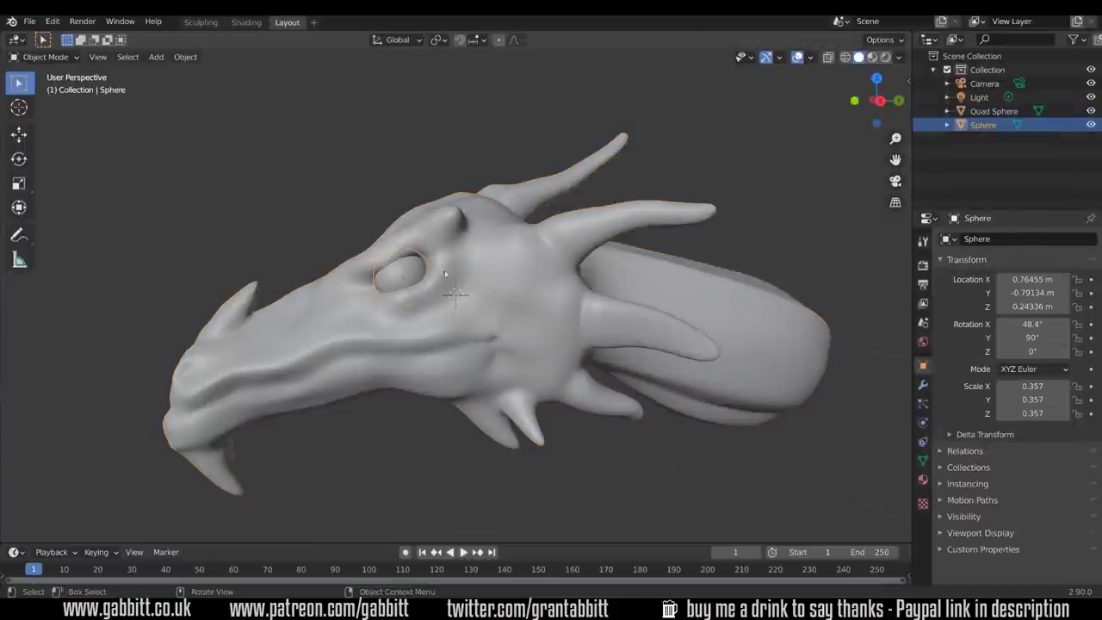
{"action": "key", "text": "s"}
{"action": "left_click", "coordinate": [494, 257]}
{"action": "mouse_move", "coordinate": [498, 257]}
{"action": "middle_mouse_down"}
{"action": "mouse_move", "coordinate": [579, 279]}
{"action": "mouse_move", "coordinate": [450, 296]}
{"action": "middle_mouse_up"}
Make the dragon head the sculpted object again and set the dynamic topology detail to 50.
{"action": "left_click", "coordinate": [201, 22]}
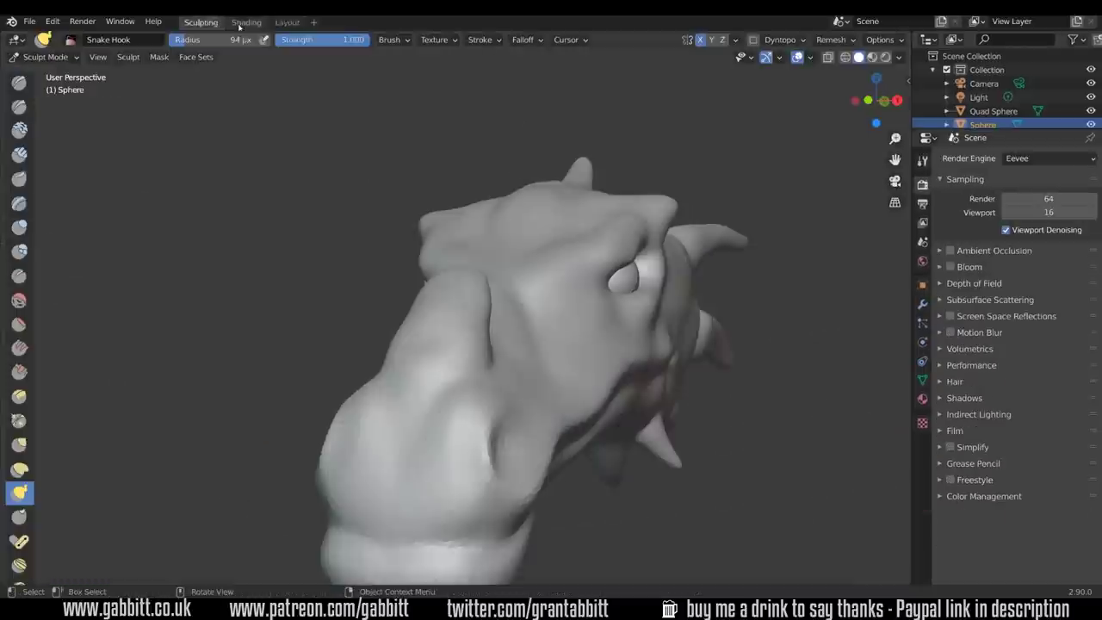
{"action": "left_click", "coordinate": [287, 22]}
{"action": "left_click", "coordinate": [418, 246]}
{"action": "left_click", "coordinate": [207, 23]}
{"action": "mouse_move", "coordinate": [579, 297]}
{"action": "middle_mouse_down"}
{"action": "mouse_move", "coordinate": [477, 322]}
{"action": "mouse_move", "coordinate": [508, 327]}
{"action": "middle_mouse_up"}
{"action": "middle_click_drag", "start_coordinate": [536, 337], "coordinate": [551, 277], "text": "ctrl"}
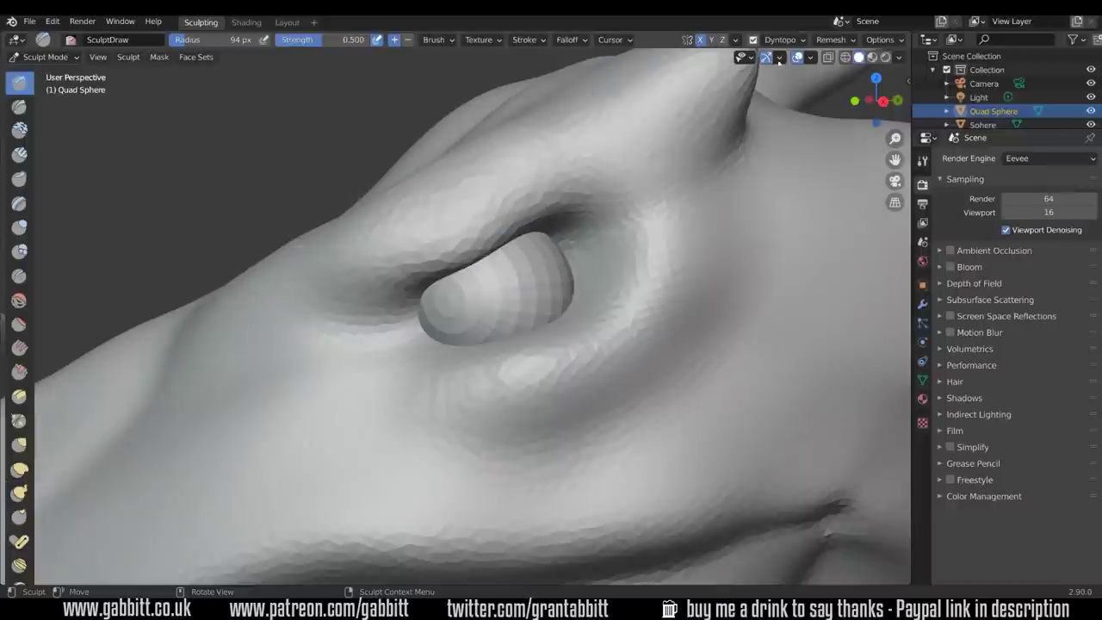
{"action": "left_click", "coordinate": [780, 39]}
{"action": "left_click", "coordinate": [815, 69]}
{"action": "type", "text": "50"}
{"action": "key", "text": "Return"}
Build up an upper eyelid along the top edge of the eye with the Draw brush and smooth its rear corner.
{"action": "mouse_move", "coordinate": [578, 244]}
{"action": "left_mouse_down"}
{"action": "mouse_move", "coordinate": [483, 261]}
{"action": "mouse_move", "coordinate": [431, 293]}
{"action": "mouse_move", "coordinate": [562, 222]}
{"action": "mouse_move", "coordinate": [413, 332]}
{"action": "mouse_move", "coordinate": [532, 272]}
{"action": "mouse_move", "coordinate": [453, 282]}
{"action": "mouse_move", "coordinate": [412, 312]}
{"action": "left_mouse_up"}
{"action": "key", "text": "f"}
{"action": "left_click", "coordinate": [505, 257]}
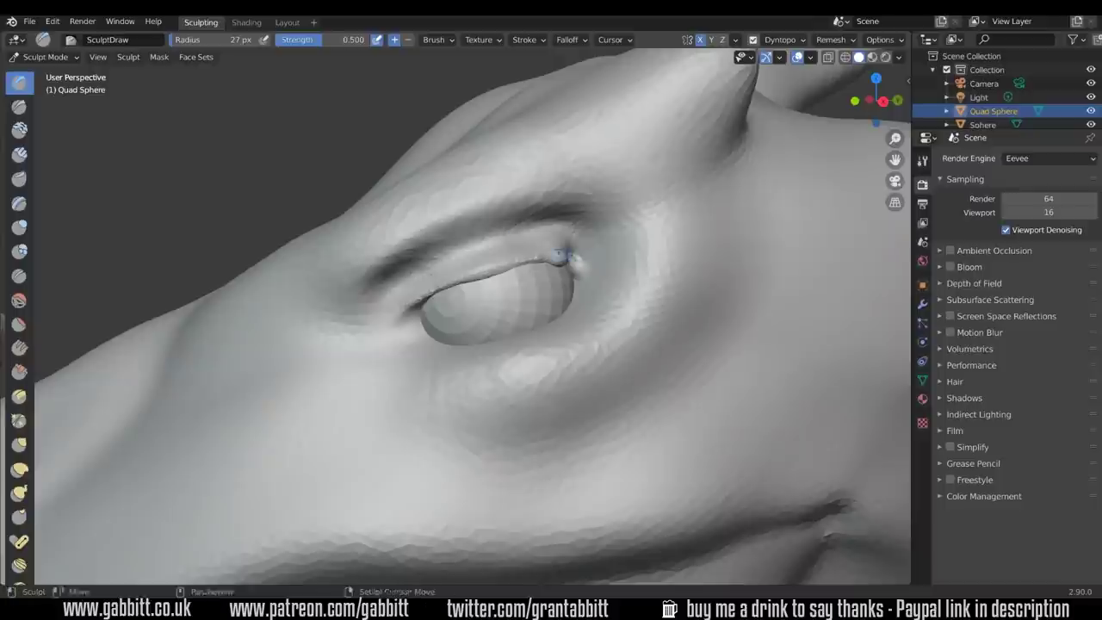
{"action": "key", "text": "f"}
{"action": "left_click_drag", "start_coordinate": [562, 267], "coordinate": [607, 278], "text": "shift"}
{"action": "left_click", "coordinate": [608, 260]}
{"action": "middle_click_drag", "start_coordinate": [587, 263], "coordinate": [635, 277]}
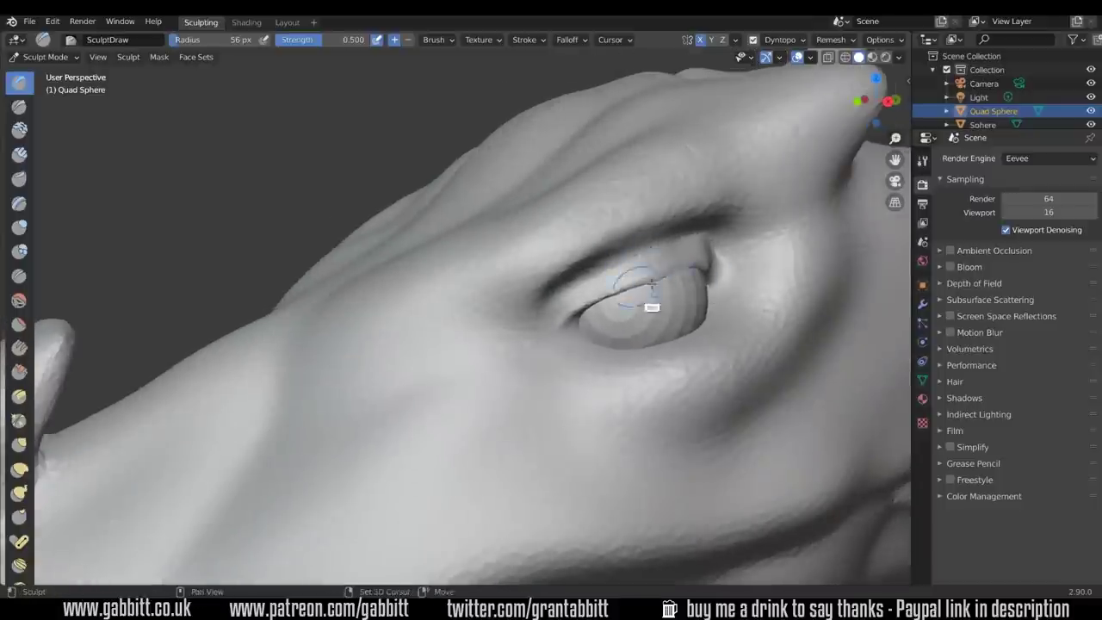
{"action": "left_click_drag", "start_coordinate": [682, 279], "coordinate": [625, 295], "text": "shift"}
{"action": "middle_click_drag", "start_coordinate": [625, 295], "coordinate": [628, 303], "text": "shift"}
{"action": "middle_click_drag", "start_coordinate": [738, 282], "coordinate": [589, 298], "text": "shift"}
Build up the brow fold above the eye and extend it behind the socket with a resized Draw brush.
{"action": "key", "text": "f"}
{"action": "left_click", "coordinate": [614, 273]}
{"action": "mouse_move", "coordinate": [558, 262]}
{"action": "left_mouse_down"}
{"action": "mouse_move", "coordinate": [608, 278]}
{"action": "mouse_move", "coordinate": [599, 275]}
{"action": "left_mouse_up"}
{"action": "mouse_move", "coordinate": [530, 242]}
{"action": "left_mouse_down"}
{"action": "mouse_move", "coordinate": [637, 288]}
{"action": "mouse_move", "coordinate": [797, 323]}
{"action": "left_mouse_up"}
{"action": "mouse_move", "coordinate": [594, 243]}
{"action": "left_mouse_down"}
{"action": "mouse_move", "coordinate": [479, 227]}
{"action": "mouse_move", "coordinate": [792, 328]}
{"action": "mouse_move", "coordinate": [602, 280]}
{"action": "left_mouse_up"}
Lift the brow and upper eyelid into a higher arch with the Snake Hook brush at a 190 px radius.
{"action": "scroll", "coordinate": [605, 336], "scroll_direction": "down", "scroll_amount": 7}
{"action": "mouse_move", "coordinate": [528, 352]}
{"action": "middle_mouse_down", "text": "ctrl"}
{"action": "mouse_move", "coordinate": [556, 318]}
{"action": "mouse_move", "coordinate": [559, 291]}
{"action": "middle_mouse_up", "text": "ctrl"}
{"action": "middle_click_drag", "start_coordinate": [560, 291], "coordinate": [653, 267], "text": "shift"}
{"action": "left_click", "coordinate": [25, 493]}
{"action": "left_click_drag", "start_coordinate": [510, 307], "coordinate": [487, 233]}
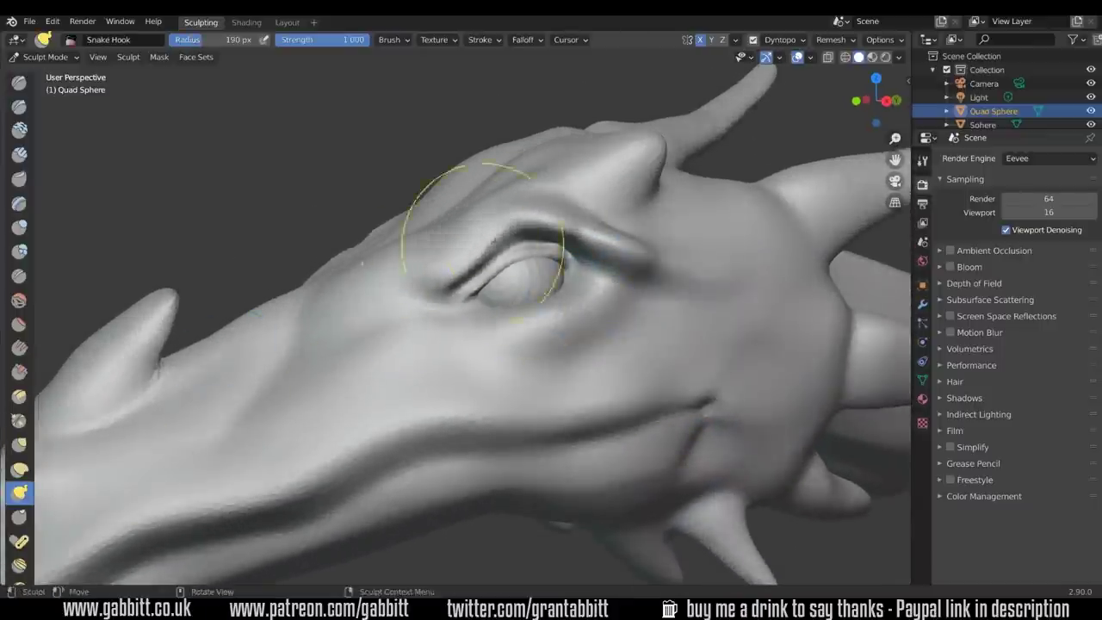
{"action": "middle_click_drag", "start_coordinate": [556, 306], "coordinate": [511, 265]}
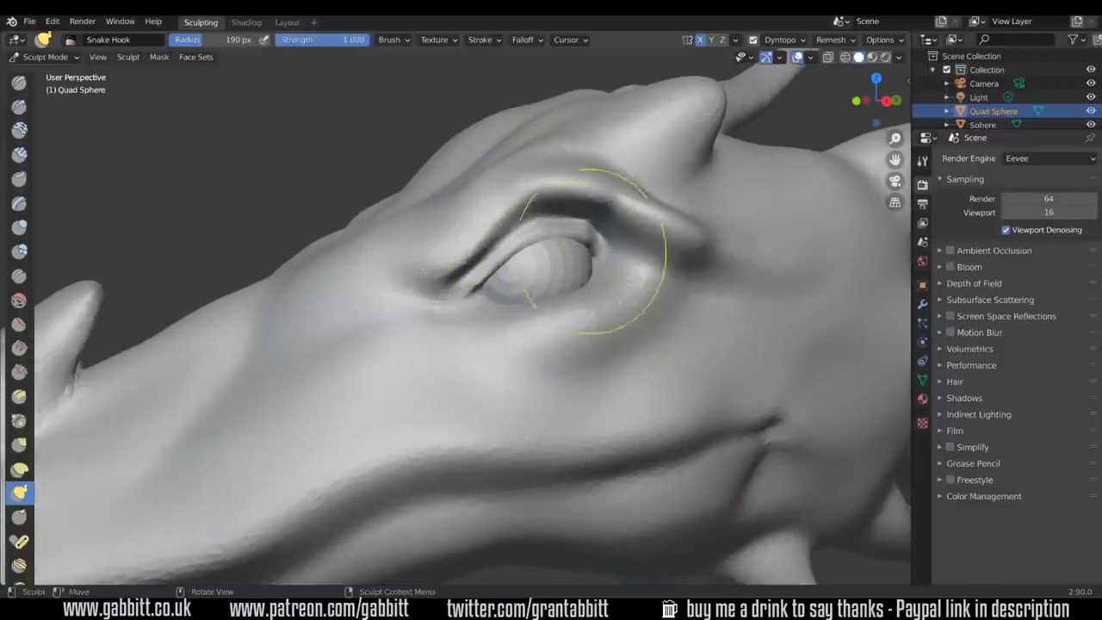
{"action": "middle_click_drag", "start_coordinate": [606, 250], "coordinate": [598, 254]}
Form a lower eyelid beneath the eye with the Draw brush at a 42 px radius.
{"action": "key", "text": "f"}
{"action": "left_click", "coordinate": [495, 307]}
{"action": "key", "text": "x"}
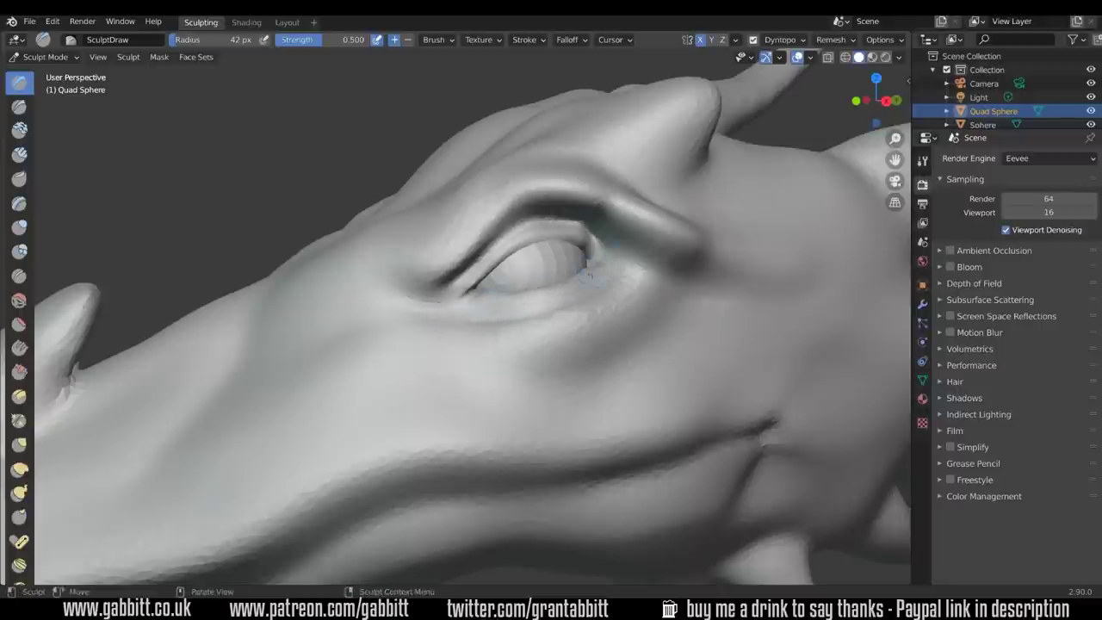
Smooth the mouth area and raise two bumps along the lower lip with the Draw brush at 42 px.
{"action": "scroll", "coordinate": [621, 261], "scroll_direction": "down", "scroll_amount": 6}
{"action": "middle_click_drag", "start_coordinate": [502, 447], "coordinate": [570, 441]}
{"action": "scroll", "coordinate": [569, 442], "scroll_direction": "up", "scroll_amount": 3}
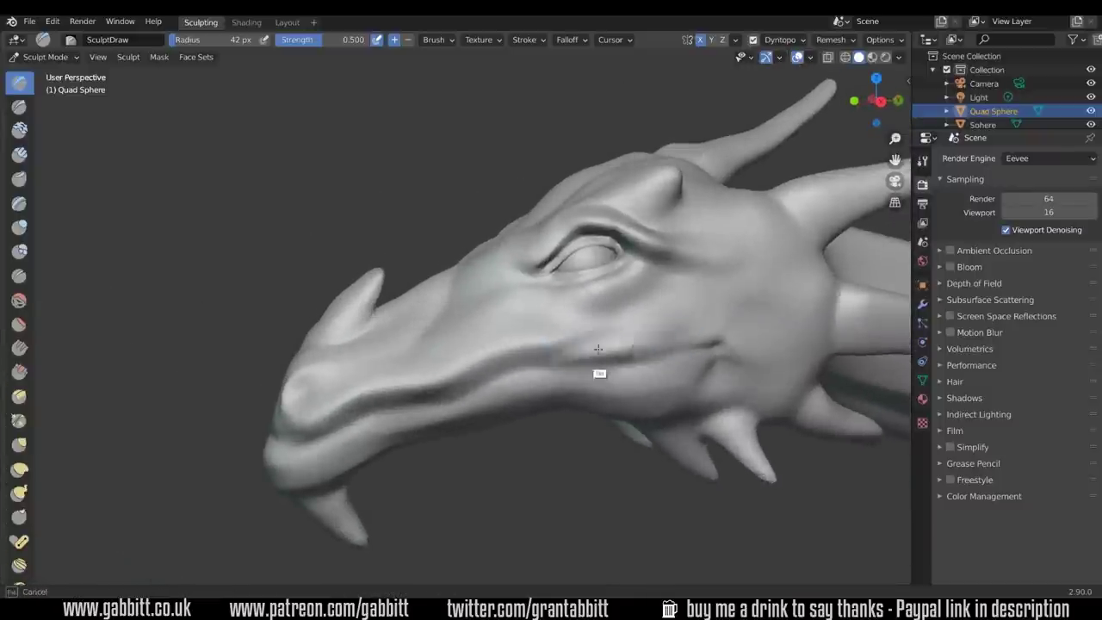
{"action": "middle_click_drag", "start_coordinate": [296, 448], "coordinate": [353, 439]}
{"action": "middle_click_drag", "start_coordinate": [517, 339], "coordinate": [508, 289]}
{"action": "middle_click_drag", "start_coordinate": [618, 377], "coordinate": [600, 376]}
{"action": "scroll", "coordinate": [600, 376], "scroll_direction": "up", "scroll_amount": 1}
{"action": "left_click_drag", "start_coordinate": [595, 345], "coordinate": [553, 345]}
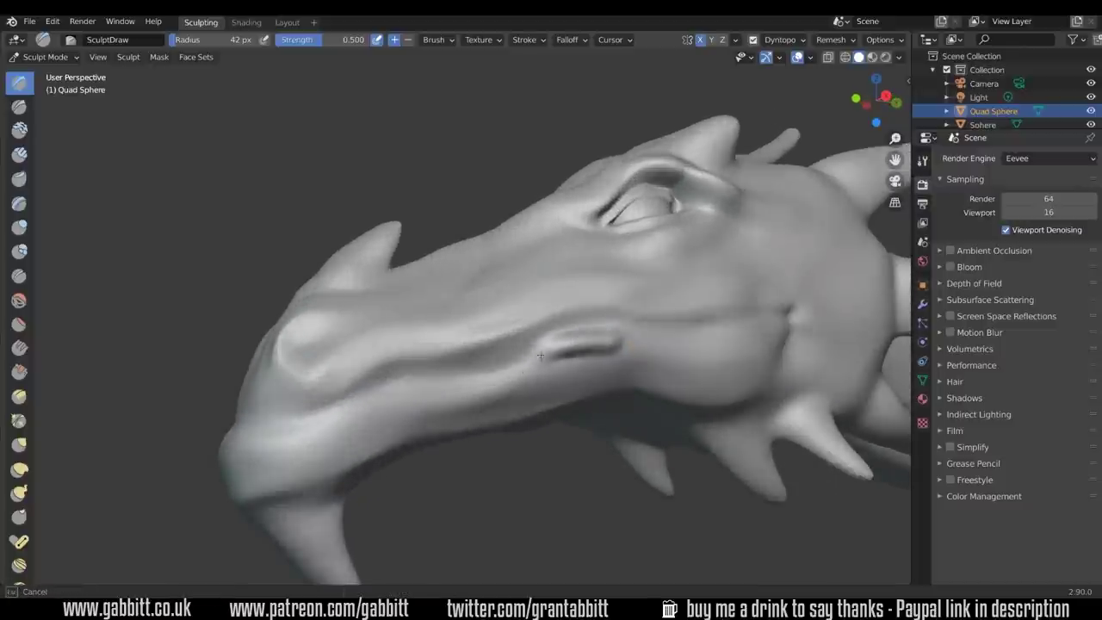
{"action": "left_click_drag", "start_coordinate": [426, 387], "coordinate": [354, 412]}
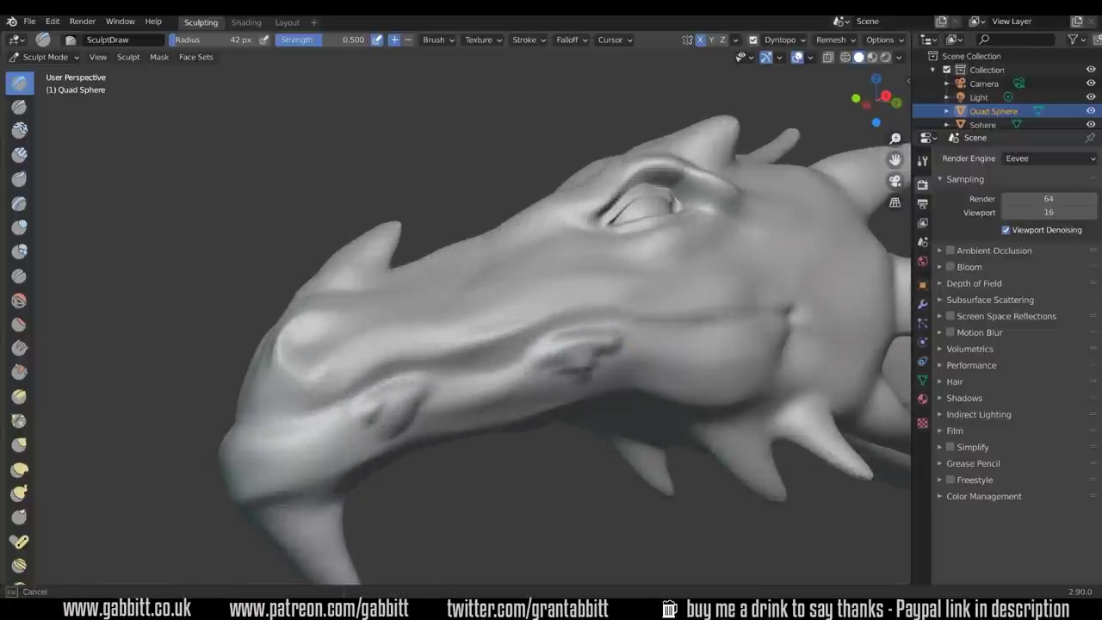
Carve the mouth line deeper and hollow out the nostril with inverted Draw strokes.
{"action": "middle_click_drag", "start_coordinate": [545, 370], "coordinate": [572, 396]}
{"action": "left_click_drag", "start_coordinate": [779, 338], "coordinate": [306, 464], "text": "ctrl"}
{"action": "middle_click_drag", "start_coordinate": [332, 422], "coordinate": [405, 415]}
{"action": "middle_click_drag", "start_coordinate": [536, 443], "coordinate": [511, 461]}
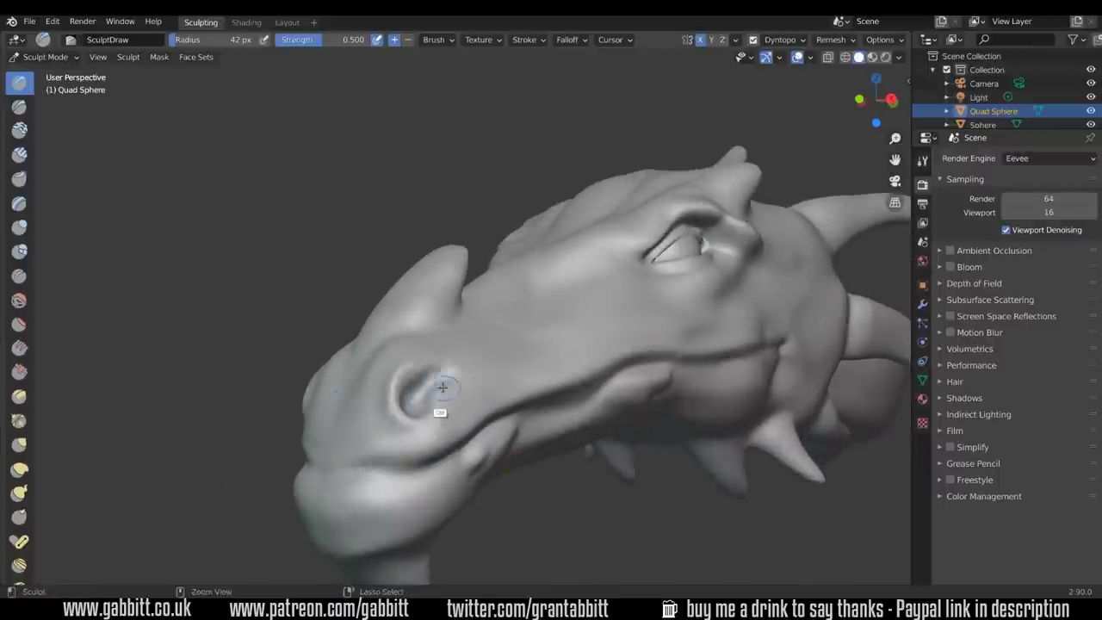
Smooth the surface of the chin horn from below.
{"action": "scroll", "coordinate": [550, 395], "scroll_direction": "down", "scroll_amount": 2}
{"action": "mouse_move", "coordinate": [550, 395]}
{"action": "middle_mouse_down"}
{"action": "mouse_move", "coordinate": [486, 420]}
{"action": "mouse_move", "coordinate": [555, 423]}
{"action": "mouse_move", "coordinate": [491, 360]}
{"action": "middle_mouse_up"}
{"action": "middle_click_drag", "start_coordinate": [433, 397], "coordinate": [399, 382]}
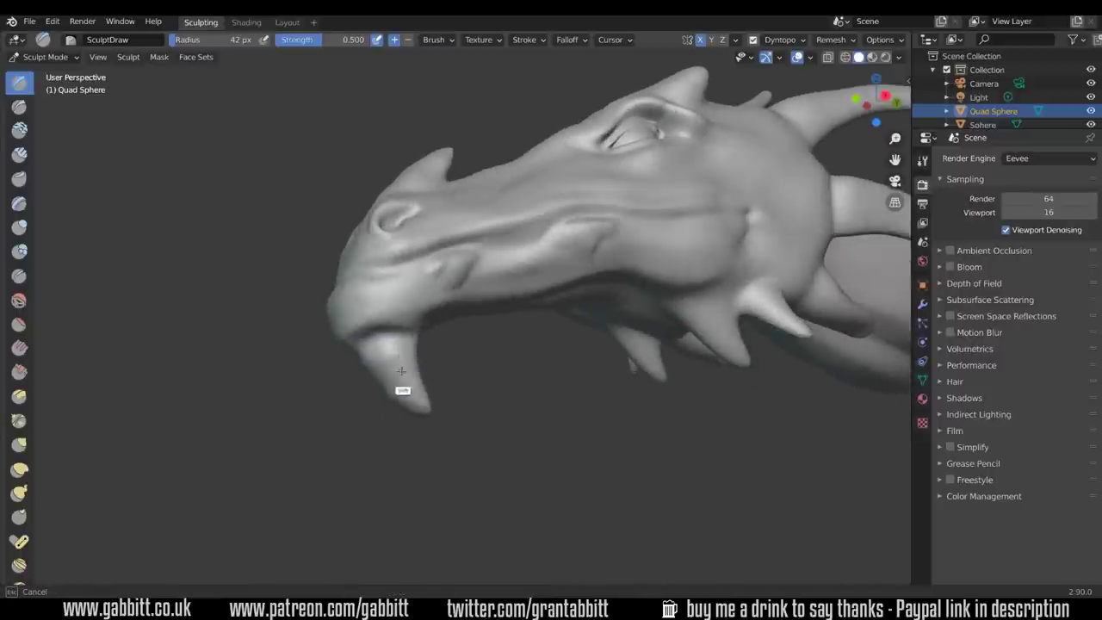
{"action": "middle_click_drag", "start_coordinate": [388, 432], "coordinate": [383, 456]}
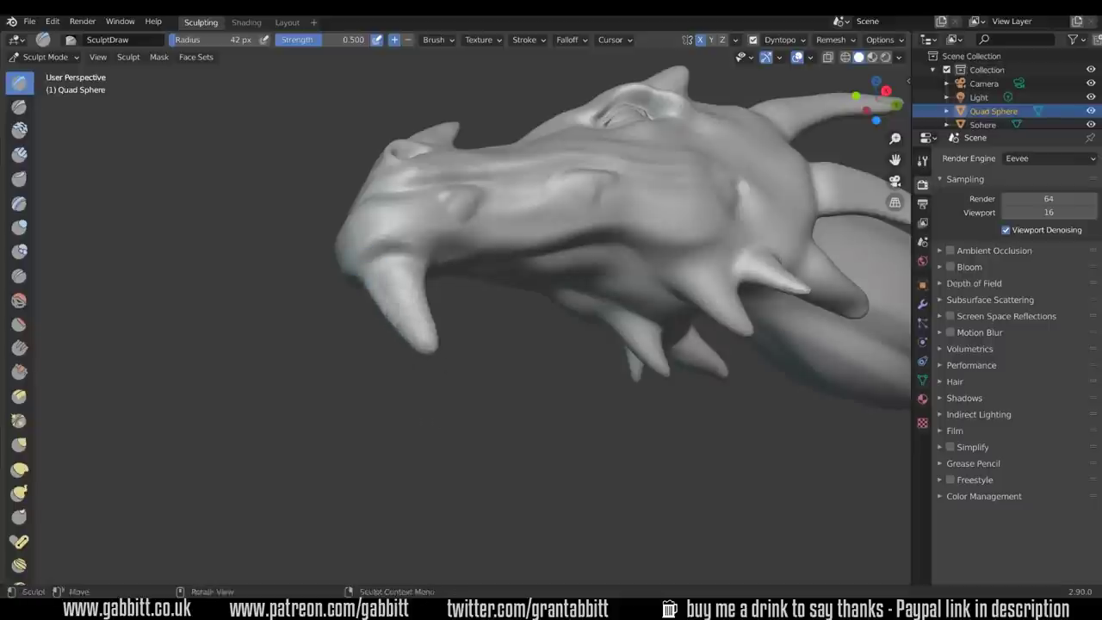
Adjust the lower jaw shape with the Snake Hook brush at a 161 px radius.
{"action": "scroll", "coordinate": [333, 438], "scroll_direction": "down", "scroll_amount": 3}
{"action": "middle_click_drag", "start_coordinate": [332, 438], "coordinate": [672, 438]}
{"action": "left_click", "coordinate": [19, 493]}
{"action": "key", "text": "f"}
{"action": "left_click", "coordinate": [503, 370]}
{"action": "key", "text": "f"}
{"action": "left_click", "coordinate": [399, 374]}
{"action": "scroll", "coordinate": [394, 377], "scroll_direction": "up", "scroll_amount": 3}
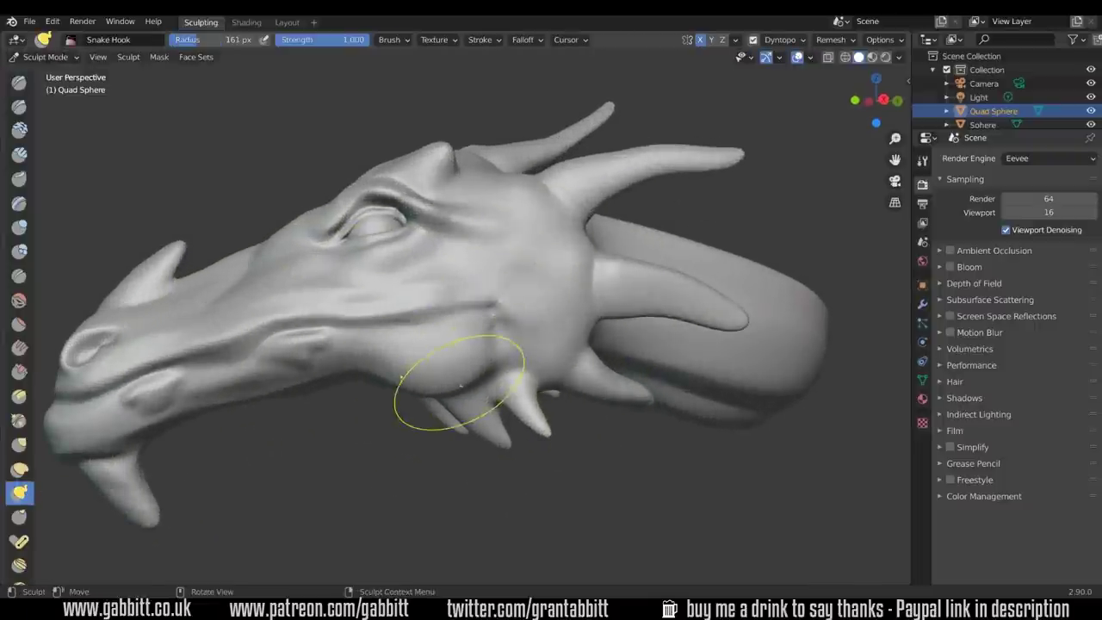
Bend the nose horn's tip backward with the Snake Hook brush and smooth it into a tapered curve.
{"action": "mouse_move", "coordinate": [369, 386]}
{"action": "middle_mouse_down"}
{"action": "mouse_move", "coordinate": [381, 363]}
{"action": "mouse_move", "coordinate": [403, 419]}
{"action": "mouse_move", "coordinate": [432, 428]}
{"action": "mouse_move", "coordinate": [341, 362]}
{"action": "mouse_move", "coordinate": [308, 320]}
{"action": "middle_mouse_up"}
{"action": "middle_click_drag", "start_coordinate": [482, 344], "coordinate": [554, 365]}
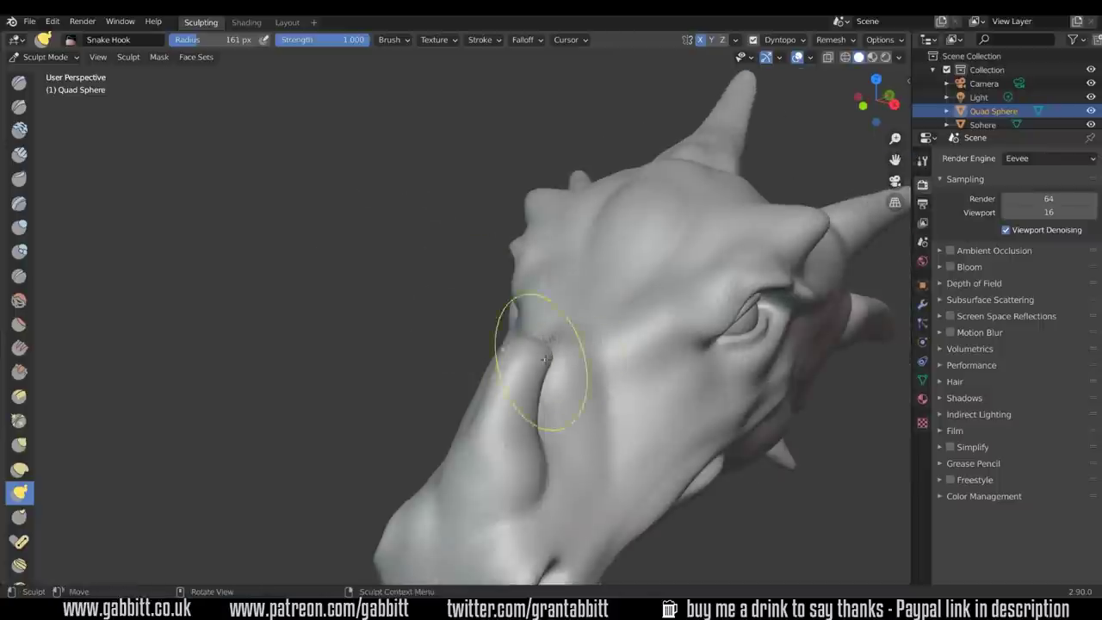
{"action": "mouse_move", "coordinate": [544, 361]}
{"action": "left_mouse_down"}
{"action": "mouse_move", "coordinate": [568, 361]}
{"action": "mouse_move", "coordinate": [534, 355]}
{"action": "left_mouse_up"}
{"action": "middle_click_drag", "start_coordinate": [534, 360], "coordinate": [497, 346]}
{"action": "left_click_drag", "start_coordinate": [272, 255], "coordinate": [293, 260]}
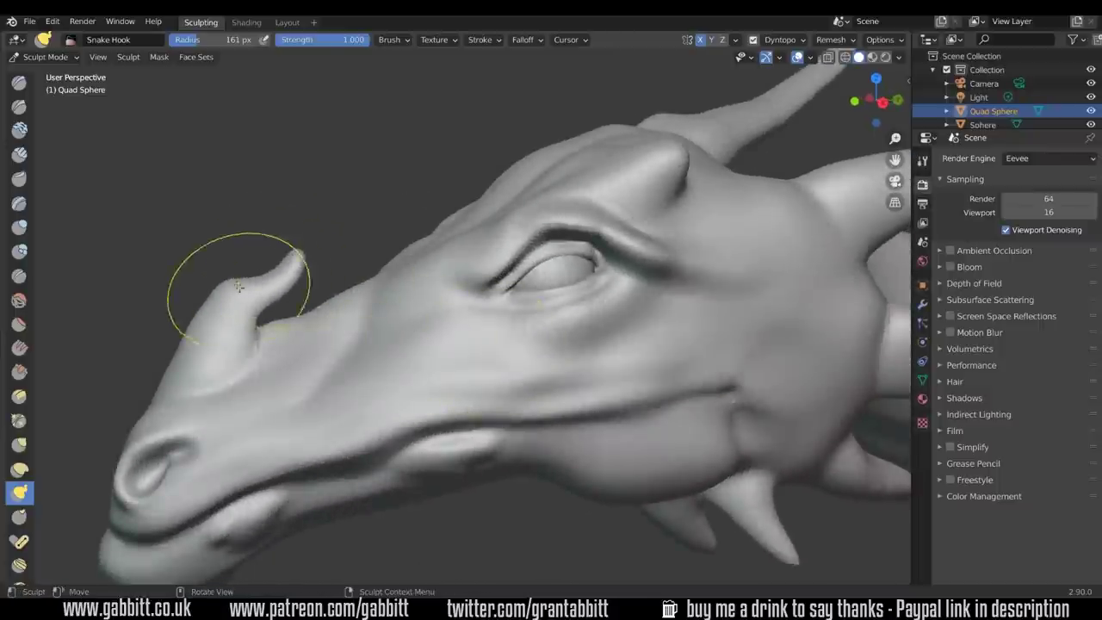
{"action": "left_click_drag", "start_coordinate": [237, 284], "coordinate": [244, 295]}
{"action": "left_click_drag", "start_coordinate": [299, 262], "coordinate": [297, 277], "text": "shift"}
{"action": "middle_click_drag", "start_coordinate": [297, 276], "coordinate": [344, 288]}
{"action": "middle_click_drag", "start_coordinate": [413, 344], "coordinate": [433, 272], "text": "ctrl"}
{"action": "left_click_drag", "start_coordinate": [326, 289], "coordinate": [334, 270]}
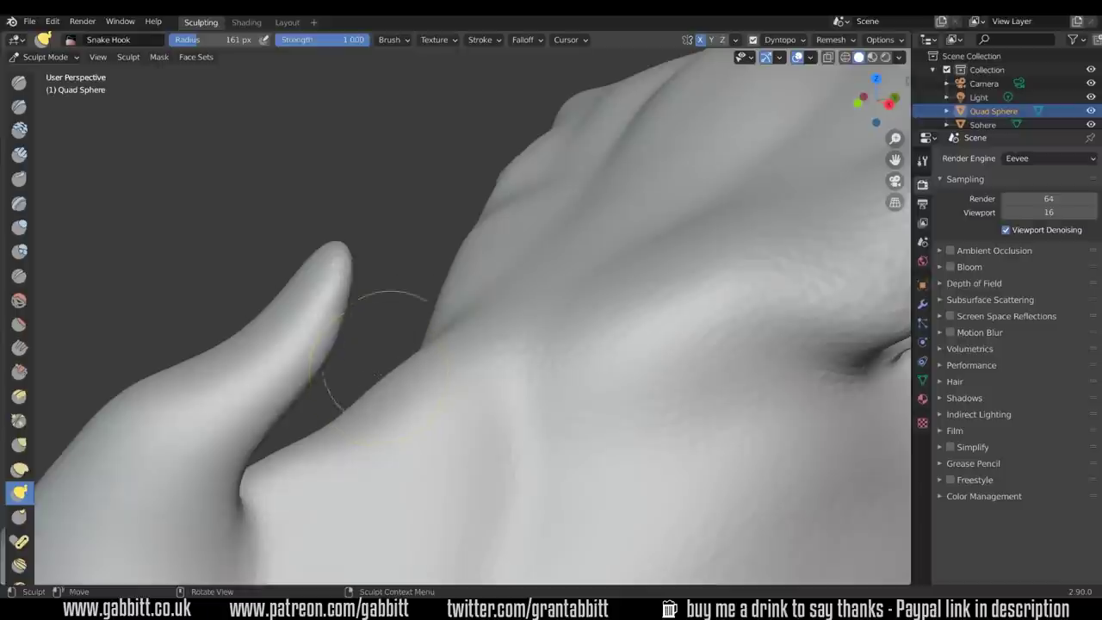
Pull the chin horn's tip backward into a curve with the Snake Hook brush and smooth its outer side.
{"action": "mouse_move", "coordinate": [414, 345]}
{"action": "middle_mouse_down", "text": "ctrl"}
{"action": "mouse_move", "coordinate": [462, 431]}
{"action": "mouse_move", "coordinate": [417, 420]}
{"action": "mouse_move", "coordinate": [453, 422]}
{"action": "mouse_move", "coordinate": [451, 280]}
{"action": "mouse_move", "coordinate": [357, 233]}
{"action": "middle_mouse_up", "text": "ctrl"}
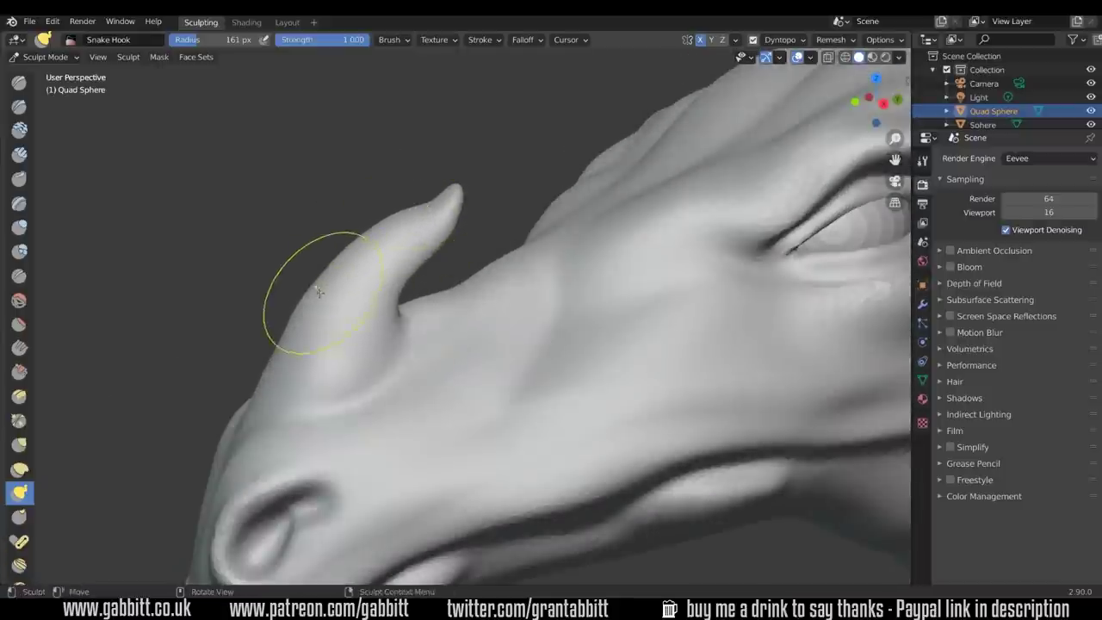
{"action": "middle_click_drag", "start_coordinate": [312, 308], "coordinate": [267, 433]}
{"action": "mouse_move", "coordinate": [267, 434]}
{"action": "left_mouse_down"}
{"action": "mouse_move", "coordinate": [302, 452]}
{"action": "mouse_move", "coordinate": [282, 427]}
{"action": "left_mouse_up"}
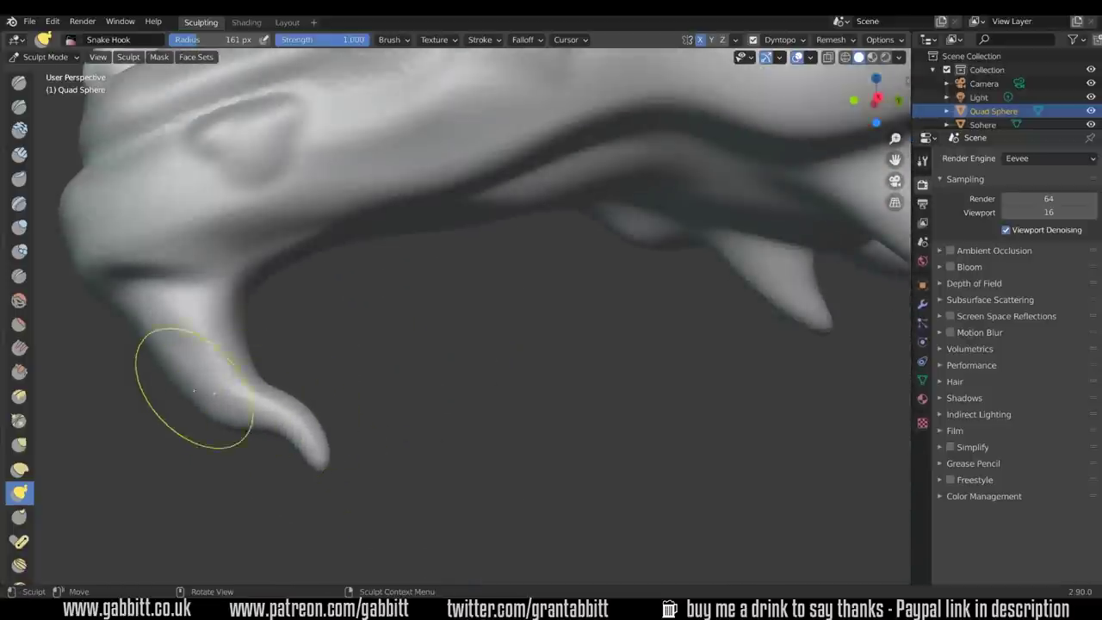
{"action": "middle_click_drag", "start_coordinate": [171, 352], "coordinate": [244, 371]}
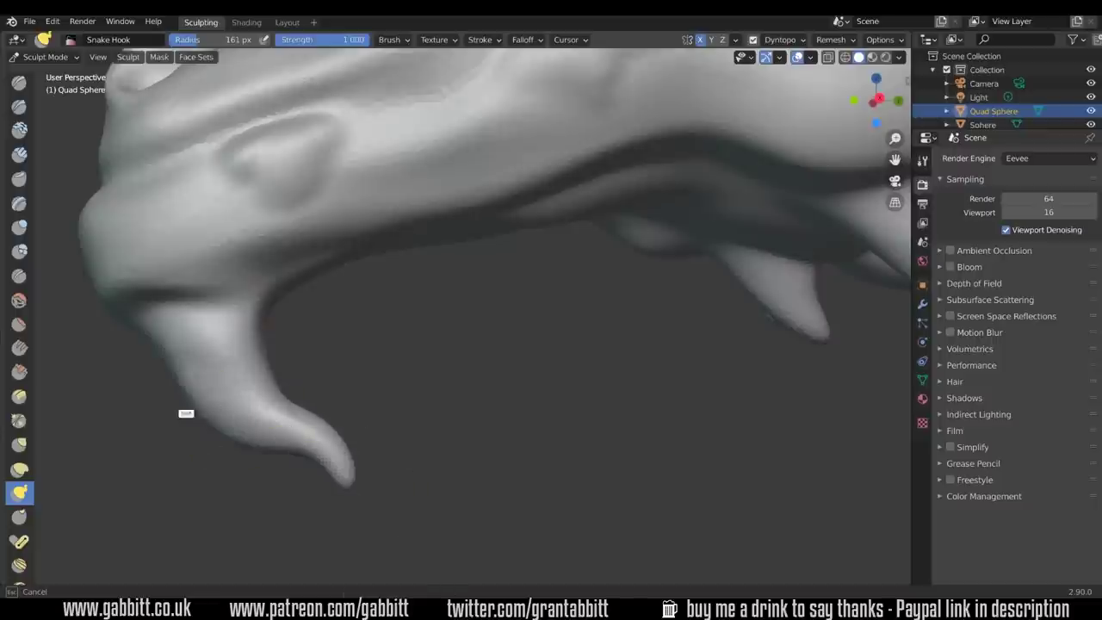
Stretch the tip of the upper rear horn with the Snake Hook brush and smooth along its length.
{"action": "middle_click_drag", "start_coordinate": [412, 383], "coordinate": [482, 448]}
{"action": "middle_click_drag", "start_coordinate": [551, 396], "coordinate": [474, 405]}
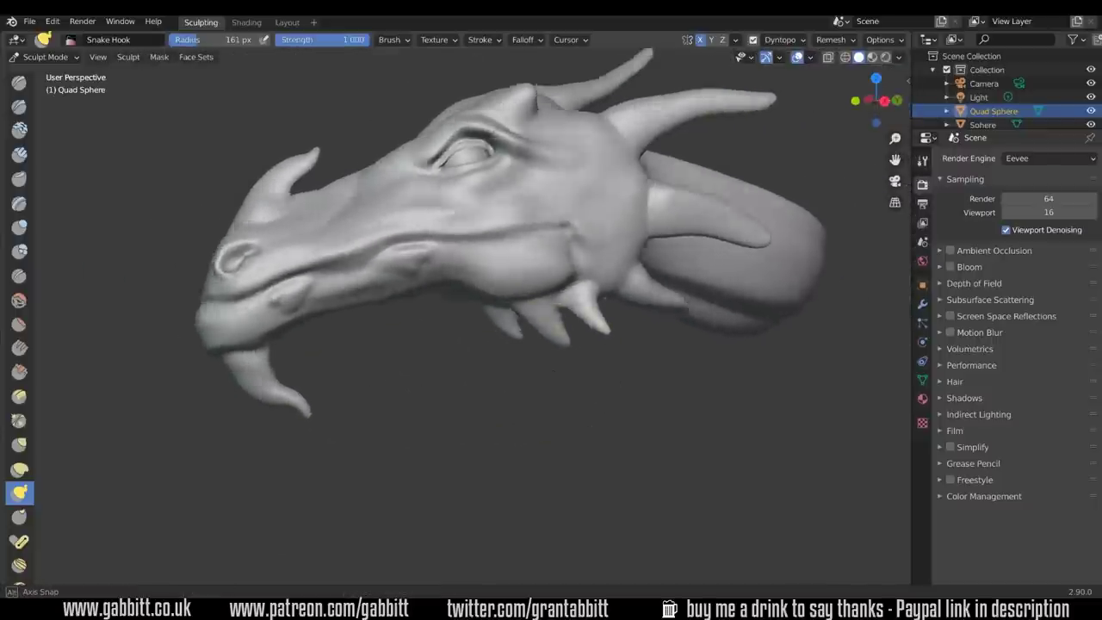
{"action": "middle_click_drag", "start_coordinate": [508, 353], "coordinate": [431, 452]}
{"action": "middle_click_drag", "start_coordinate": [431, 452], "coordinate": [361, 457]}
{"action": "mouse_move", "coordinate": [517, 387]}
{"action": "middle_mouse_down"}
{"action": "mouse_move", "coordinate": [517, 209]}
{"action": "mouse_move", "coordinate": [543, 247]}
{"action": "mouse_move", "coordinate": [565, 211]}
{"action": "middle_mouse_up"}
{"action": "left_click_drag", "start_coordinate": [579, 199], "coordinate": [614, 156]}
{"action": "middle_click_drag", "start_coordinate": [547, 346], "coordinate": [516, 303]}
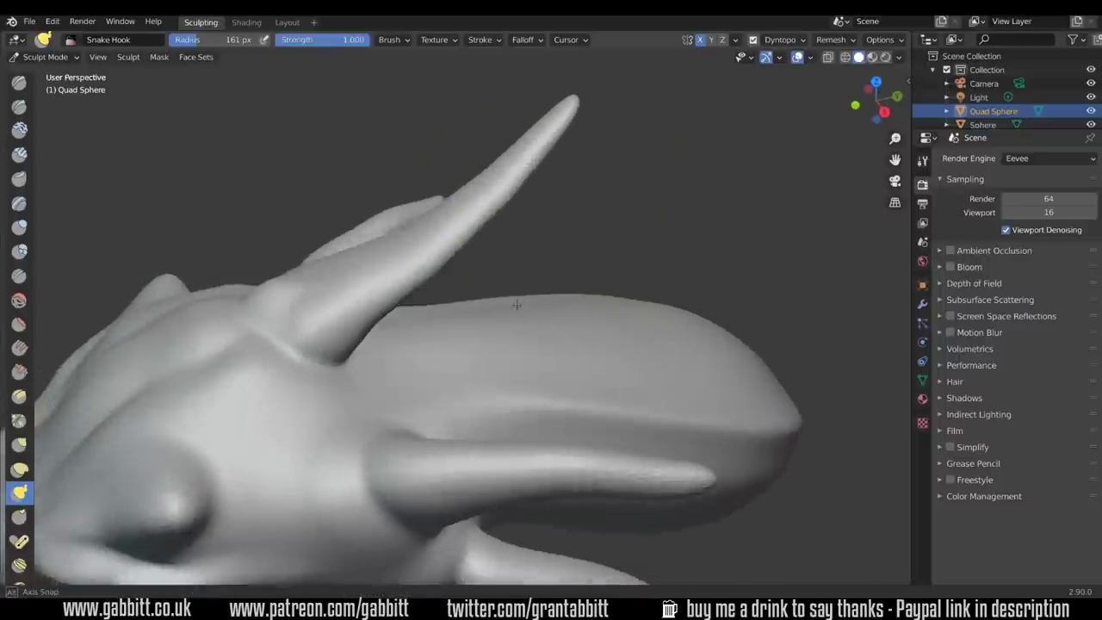
{"action": "left_click_drag", "start_coordinate": [322, 268], "coordinate": [359, 254], "text": "shift"}
{"action": "mouse_move", "coordinate": [574, 114]}
{"action": "left_mouse_down", "text": "shift"}
{"action": "mouse_move", "coordinate": [421, 240]}
{"action": "mouse_move", "coordinate": [449, 228]}
{"action": "left_mouse_up", "text": "shift"}
{"action": "left_click_drag", "start_coordinate": [501, 188], "coordinate": [487, 171], "text": "shift"}
Thicken the upper rear horn toward its base with the Inflate brush at a 277 px radius.
{"action": "mouse_move", "coordinate": [487, 171]}
{"action": "middle_mouse_down"}
{"action": "mouse_move", "coordinate": [518, 164]}
{"action": "mouse_move", "coordinate": [522, 148]}
{"action": "middle_mouse_up"}
{"action": "left_click", "coordinate": [19, 227]}
{"action": "left_click_drag", "start_coordinate": [435, 227], "coordinate": [328, 298]}
{"action": "middle_click_drag", "start_coordinate": [487, 299], "coordinate": [425, 369]}
{"action": "scroll", "coordinate": [589, 372], "scroll_direction": "down", "scroll_amount": 4}
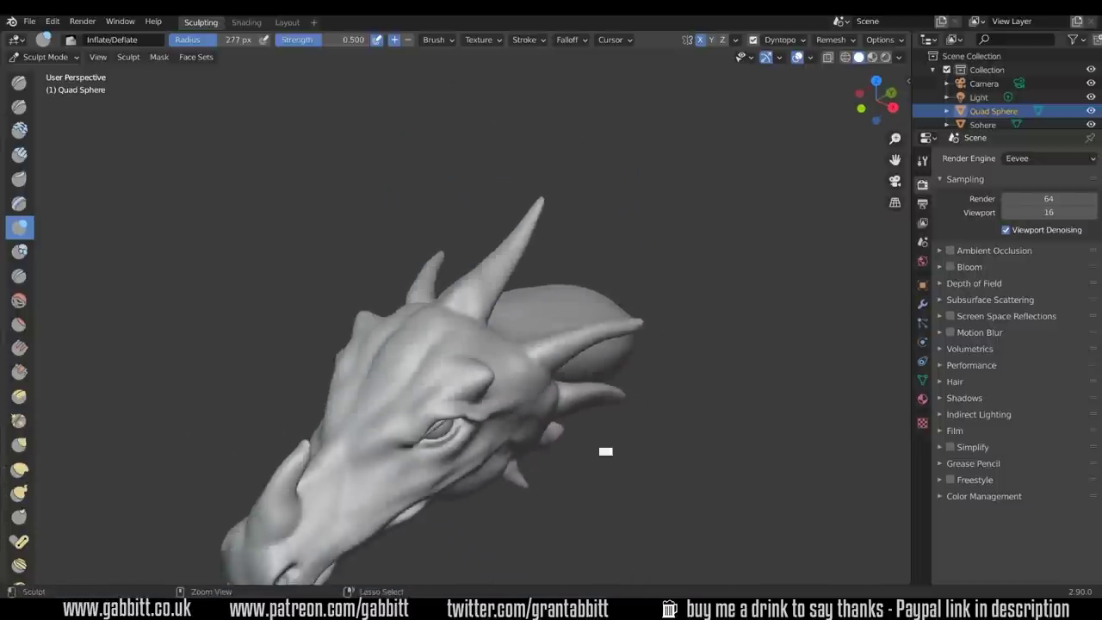
Shape and smooth the lips at the front of the snout with the Draw brush at a 40 px radius.
{"action": "middle_click_drag", "start_coordinate": [591, 474], "coordinate": [529, 331]}
{"action": "middle_click_drag", "start_coordinate": [327, 396], "coordinate": [464, 379], "text": "shift"}
{"action": "scroll", "coordinate": [478, 331], "scroll_direction": "up", "scroll_amount": 7}
{"action": "middle_click_drag", "start_coordinate": [291, 495], "coordinate": [515, 393], "text": "shift"}
{"action": "key", "text": "f"}
{"action": "left_click", "coordinate": [515, 344]}
{"action": "key", "text": "x"}
{"action": "key", "text": "f"}
{"action": "middle_click_drag", "start_coordinate": [364, 450], "coordinate": [491, 362]}
{"action": "middle_click_drag", "start_coordinate": [560, 362], "coordinate": [637, 336]}
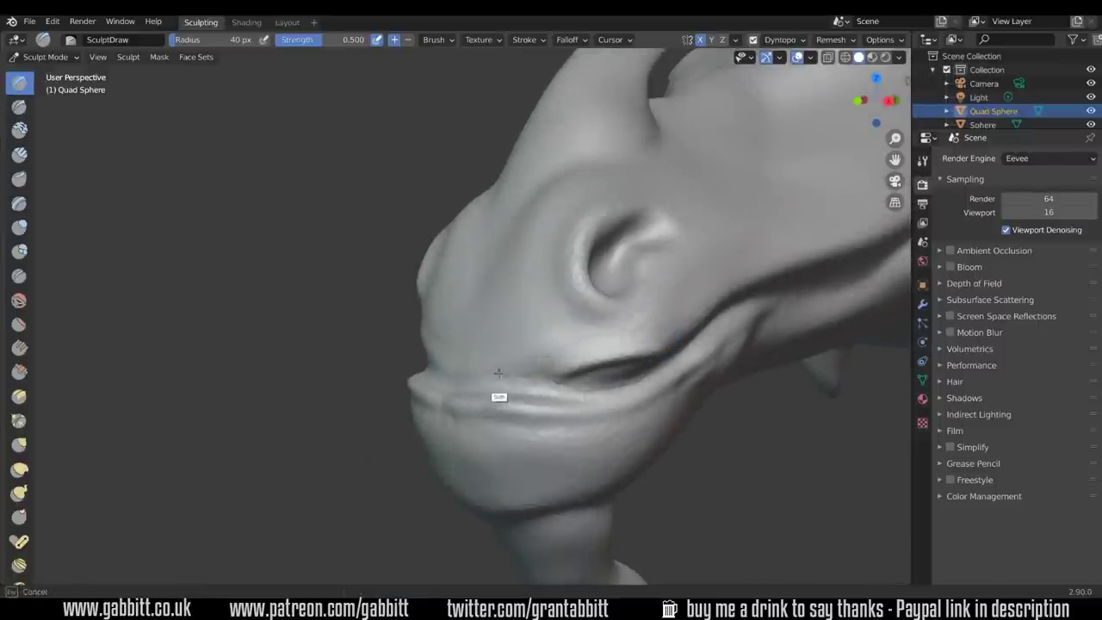
Refine the mouth line below the cheek with the Draw brush at 40 px.
{"action": "scroll", "coordinate": [676, 263], "scroll_direction": "down", "scroll_amount": 7}
{"action": "middle_click_drag", "start_coordinate": [677, 262], "coordinate": [547, 349]}
{"action": "scroll", "coordinate": [546, 371], "scroll_direction": "up", "scroll_amount": 5}
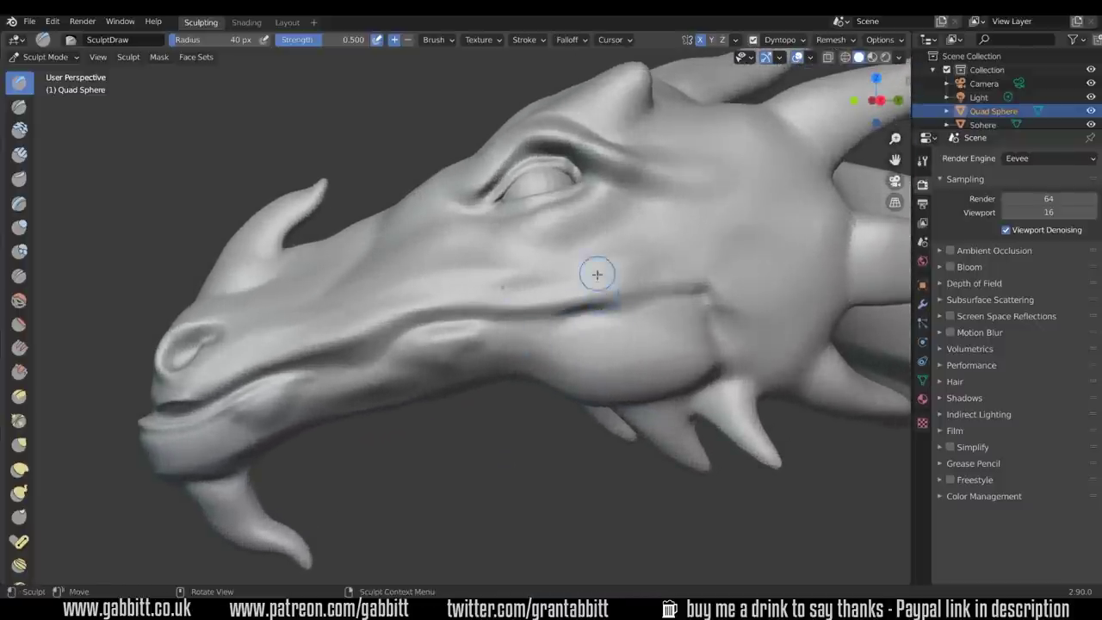
{"action": "middle_click_drag", "start_coordinate": [660, 314], "coordinate": [517, 335]}
{"action": "scroll", "coordinate": [517, 275], "scroll_direction": "down", "scroll_amount": 5}
{"action": "middle_click_drag", "start_coordinate": [327, 258], "coordinate": [400, 237]}
Add a Mirror modifier on the X axis to the eye sphere, using Quad Sphere as the mirror object.
{"action": "left_click", "coordinate": [286, 22]}
{"action": "left_click", "coordinate": [982, 124]}
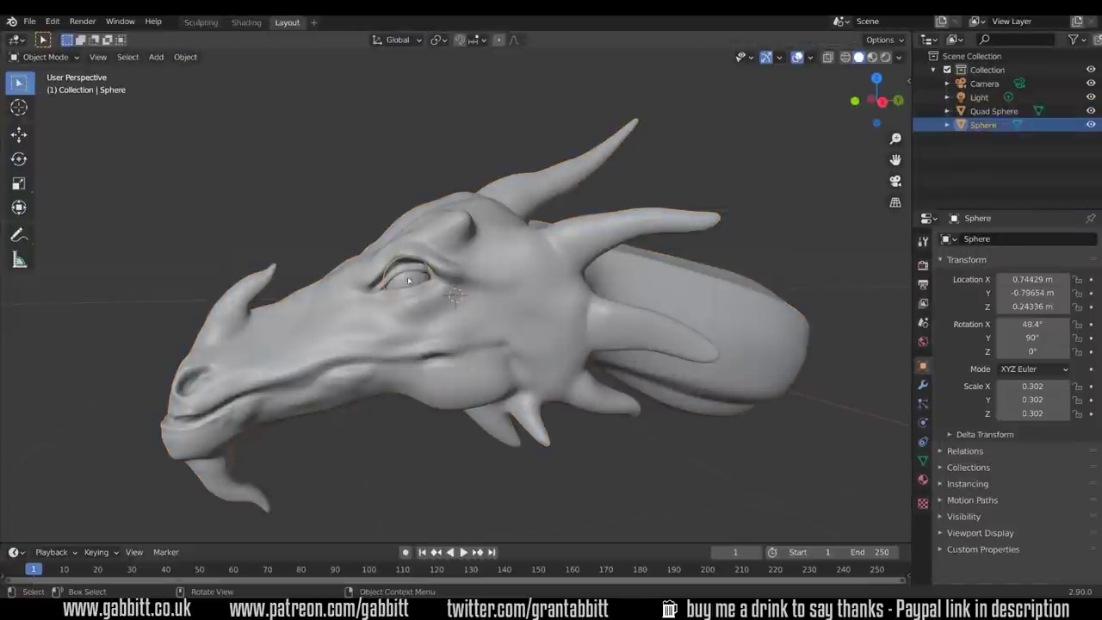
{"action": "left_click", "coordinate": [923, 384]}
{"action": "left_click", "coordinate": [1016, 239]}
{"action": "left_click", "coordinate": [826, 379]}
{"action": "left_click", "coordinate": [1074, 332]}
{"action": "left_click", "coordinate": [603, 345]}
{"action": "middle_click_drag", "start_coordinate": [575, 391], "coordinate": [360, 263]}
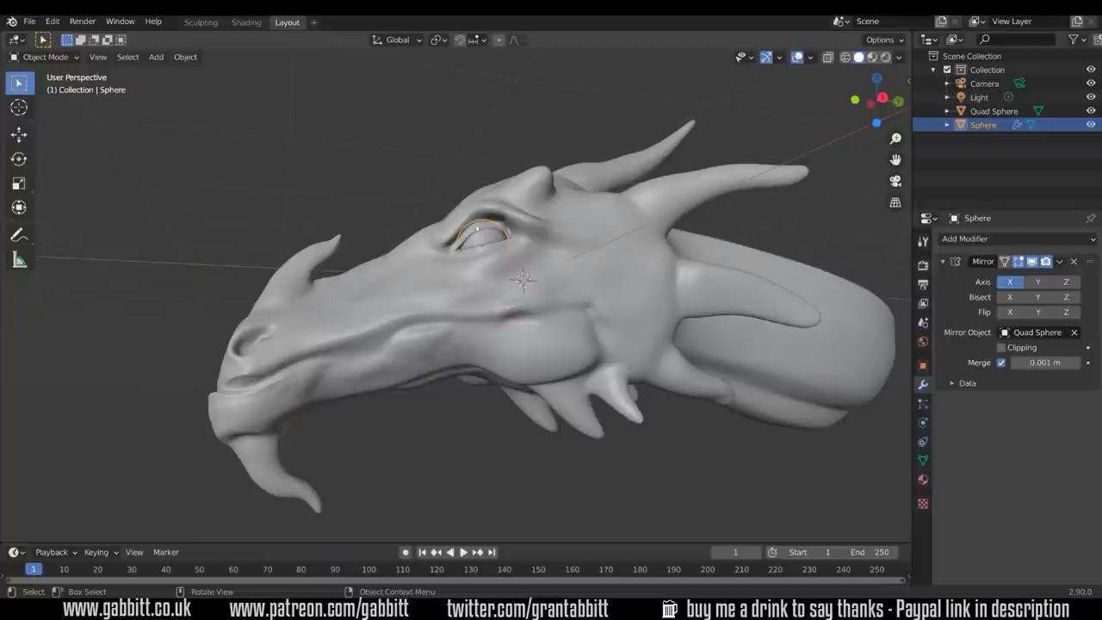
{"action": "middle_click_drag", "start_coordinate": [461, 255], "coordinate": [455, 238]}
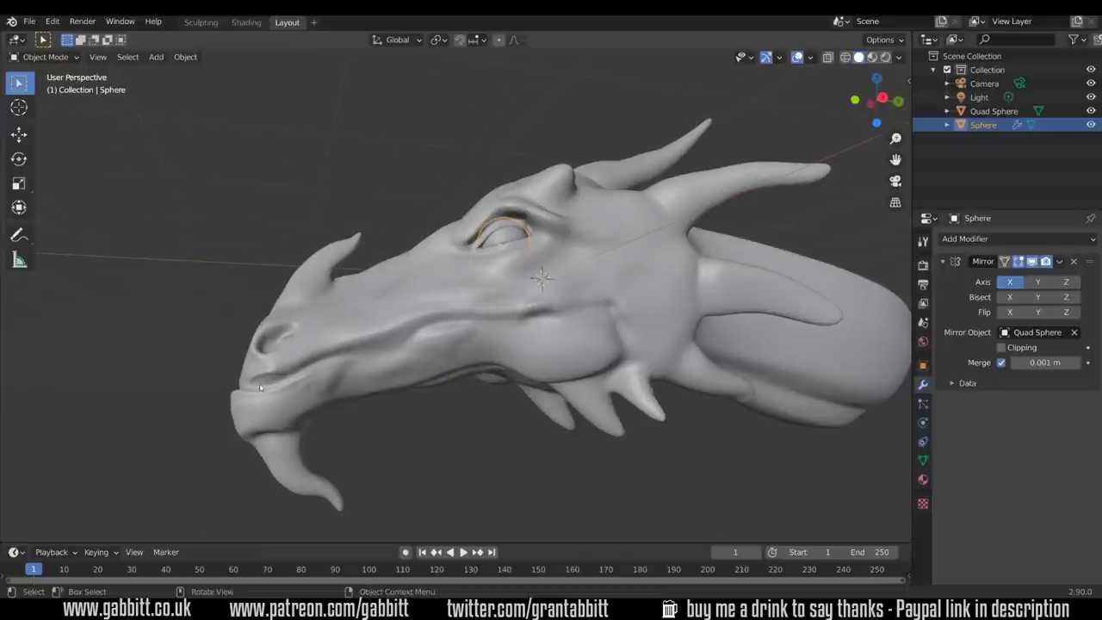
Add an ico sphere at the front of the dragon's snout.
{"action": "key", "text": "shift+a"}
{"action": "mouse_move", "coordinate": [284, 320]}
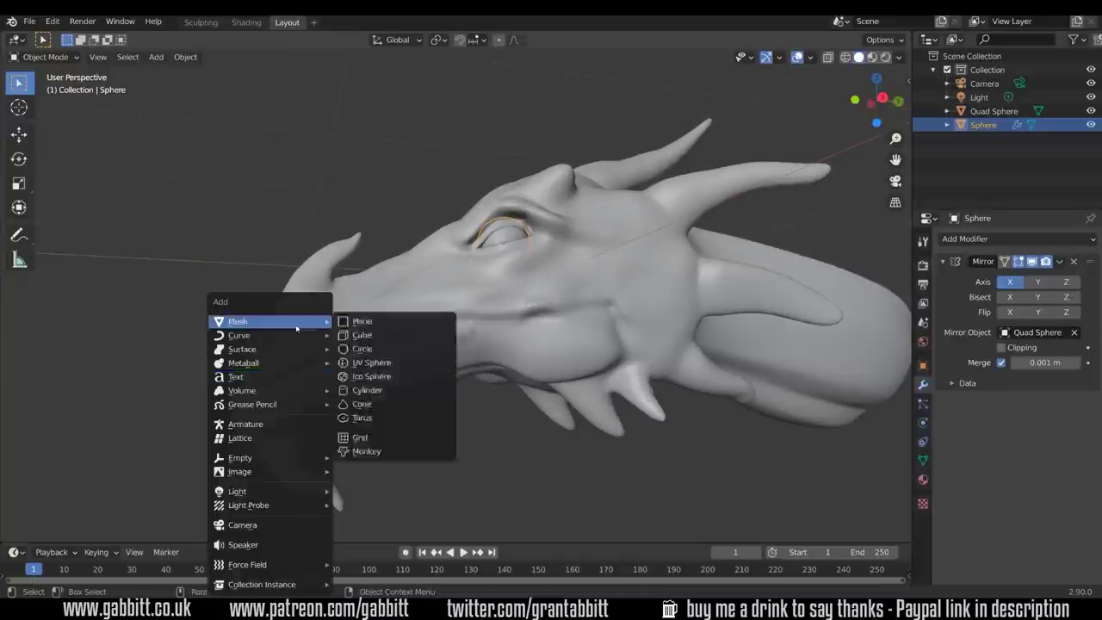
{"action": "left_click", "coordinate": [366, 377]}
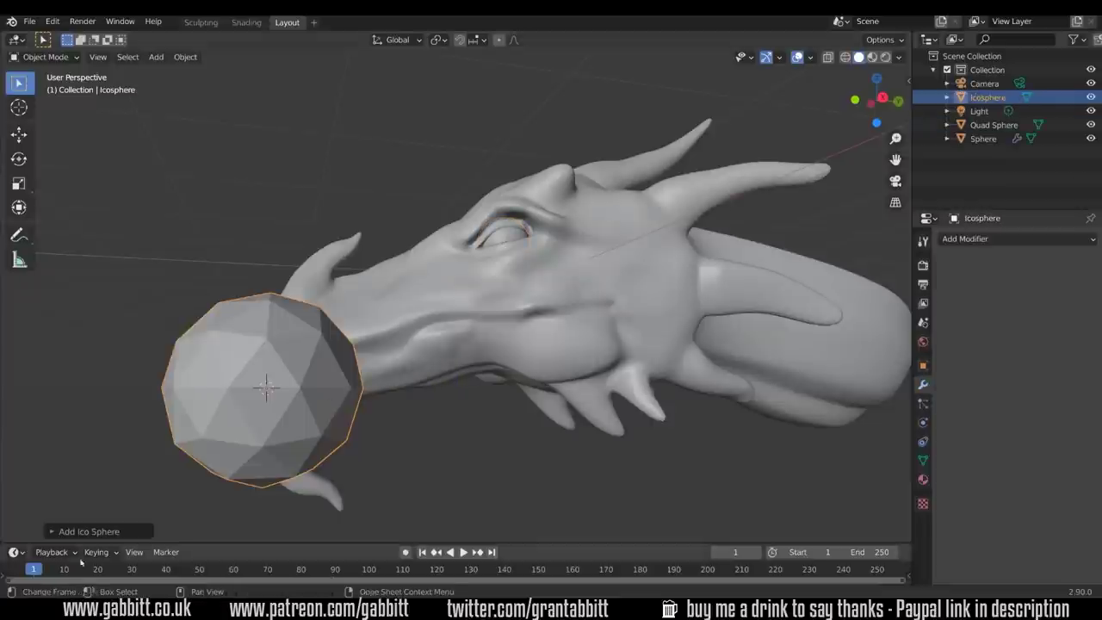
Increase the new ico sphere's subdivisions and scale it down to a small ball at the mouth.
{"action": "left_click", "coordinate": [86, 531]}
{"action": "left_click", "coordinate": [226, 396]}
{"action": "key", "text": "s"}
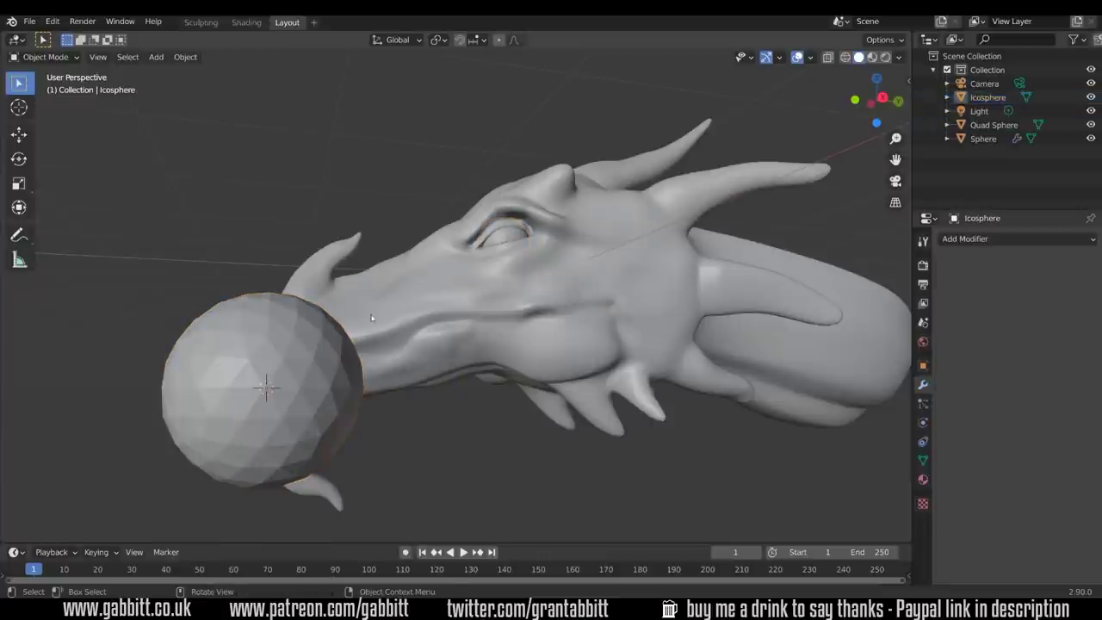
{"action": "left_click", "coordinate": [295, 353]}
Set the Draw brush radius to 127 px in the Sculpting workspace.
{"action": "left_click", "coordinate": [206, 23]}
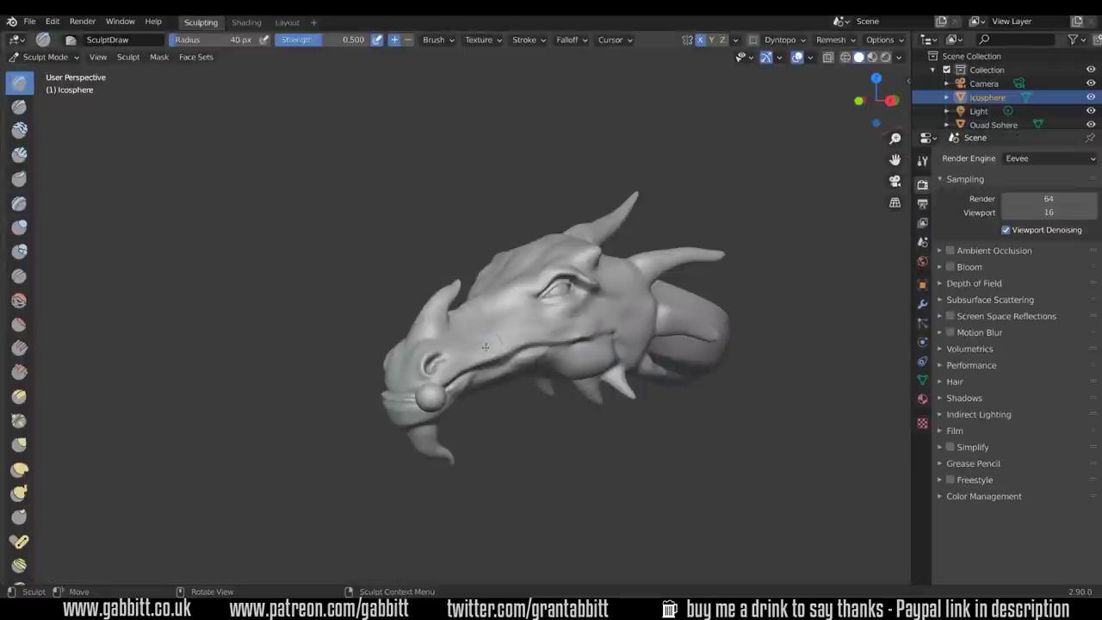
{"action": "left_click", "coordinate": [53, 22]}
{"action": "left_click", "coordinate": [95, 202]}
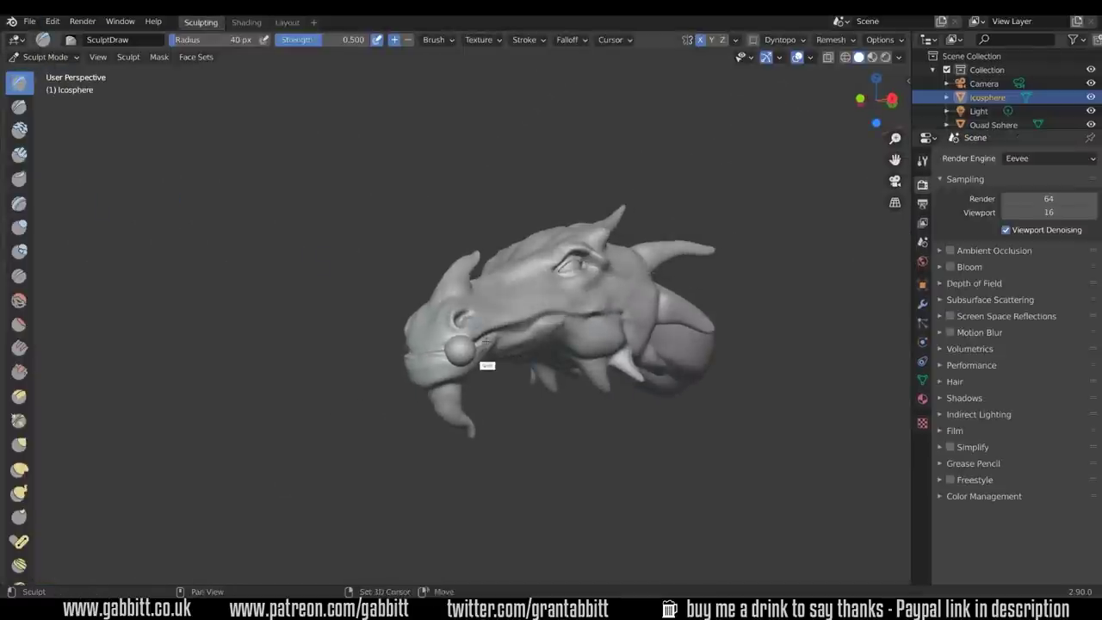
{"action": "middle_click_drag", "start_coordinate": [486, 342], "coordinate": [439, 330], "text": "shift"}
{"action": "middle_click_drag", "start_coordinate": [443, 331], "coordinate": [456, 278], "text": "ctrl"}
{"action": "key", "text": "f"}
{"action": "left_click", "coordinate": [382, 341]}
Return to the Layout workspace, apply the small sphere's transforms and scale it by 0.617.
{"action": "left_click", "coordinate": [288, 22]}
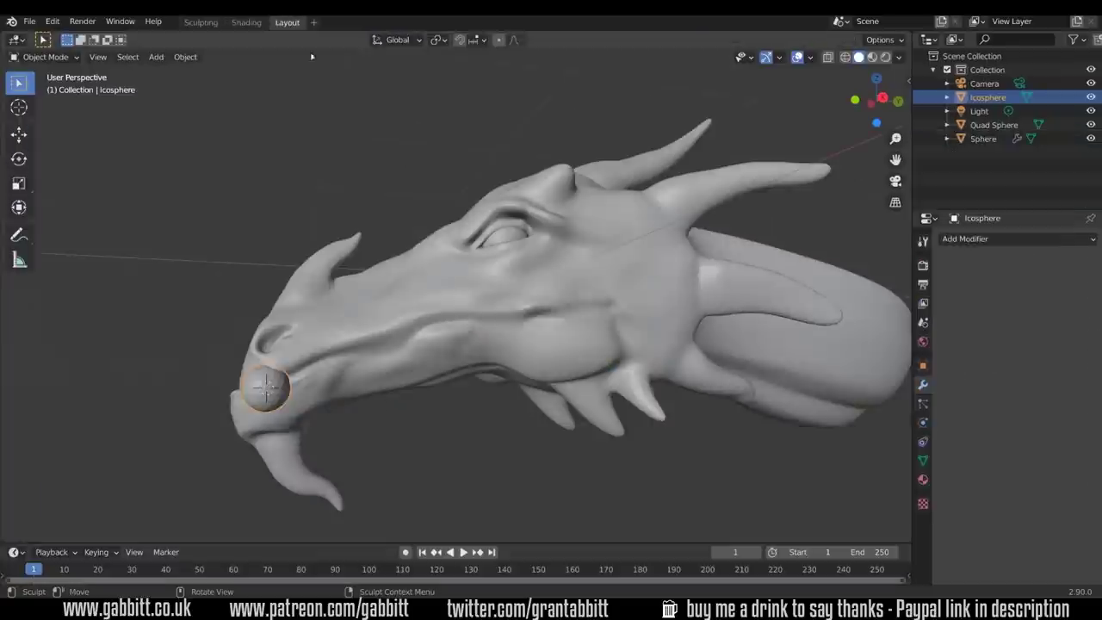
{"action": "key", "text": "ctrl+a"}
{"action": "left_click", "coordinate": [310, 408]}
{"action": "key", "text": "s"}
{"action": "left_click", "coordinate": [306, 378]}
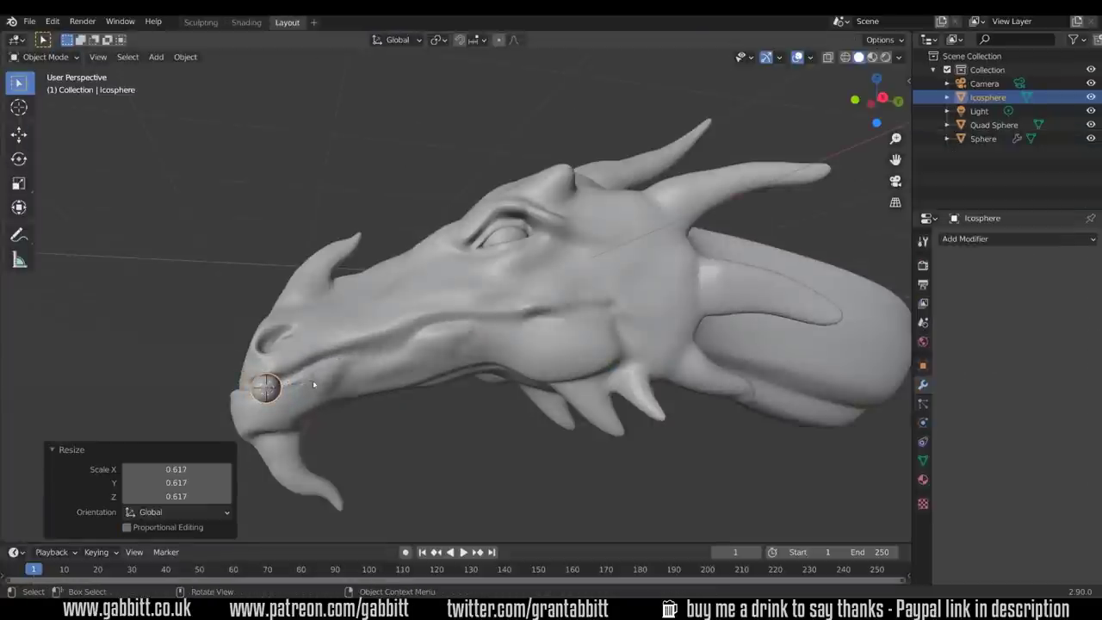
Move the small sphere against the mouth line just below the nostril.
{"action": "key", "text": "g"}
{"action": "left_click", "coordinate": [291, 377]}
{"action": "middle_click_drag", "start_coordinate": [310, 377], "coordinate": [514, 384]}
{"action": "key", "text": "g"}
{"action": "left_click", "coordinate": [479, 338]}
{"action": "key", "text": "g"}
{"action": "left_click", "coordinate": [322, 399]}
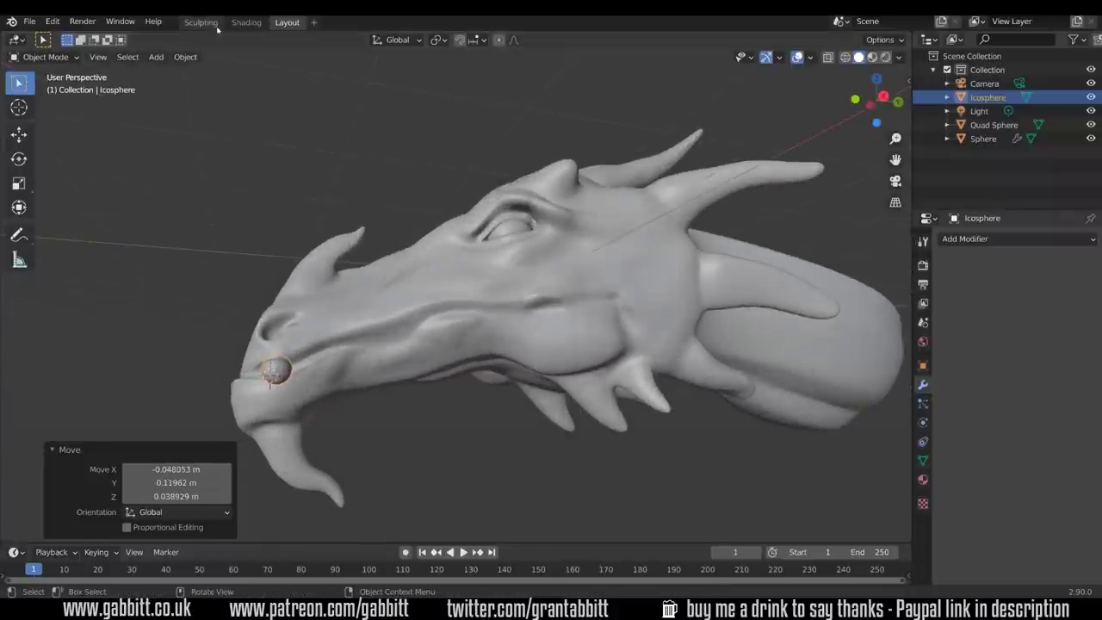
Apply the transforms of the small ico sphere and of the dragon head.
{"action": "key", "text": "ctrl+a"}
{"action": "left_click", "coordinate": [293, 153]}
{"action": "left_click", "coordinate": [462, 309]}
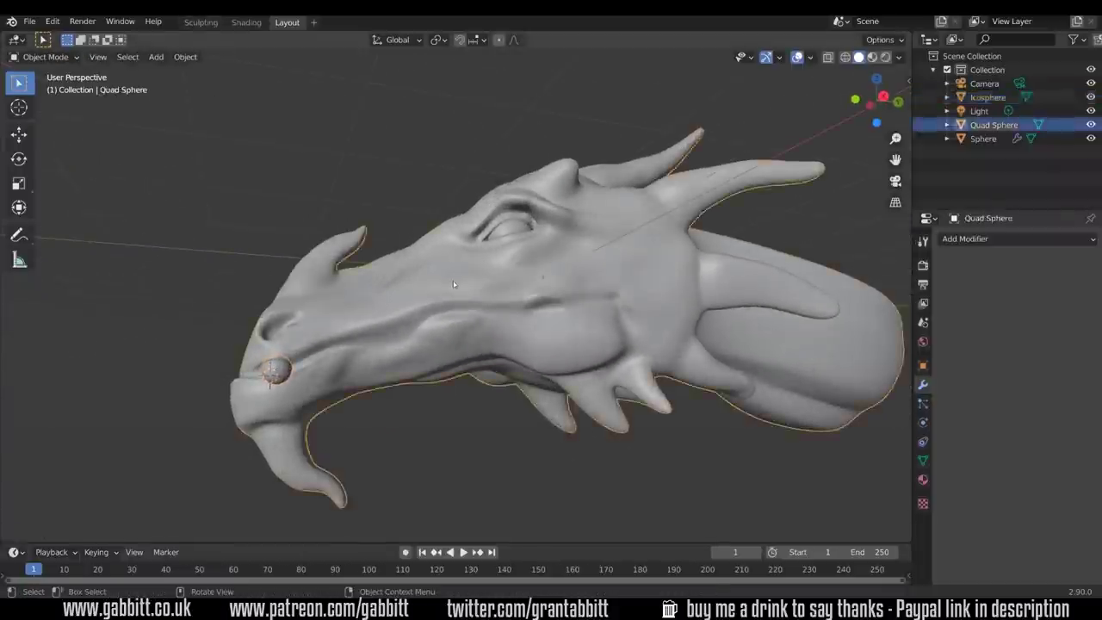
{"action": "key", "text": "ctrl+a"}
{"action": "left_click", "coordinate": [463, 310]}
Open the Sculpting workspace, make the small ico sphere the active object and put it in Sculpt Mode.
{"action": "left_click", "coordinate": [203, 22]}
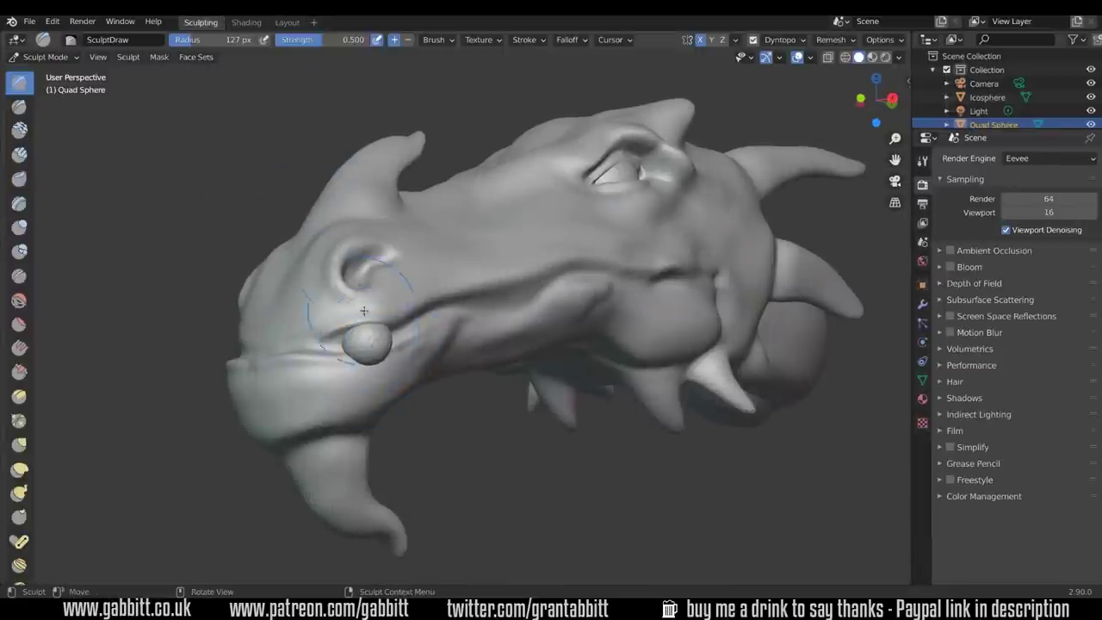
{"action": "left_click", "coordinate": [371, 342], "text": "alt"}
{"action": "left_click", "coordinate": [372, 342]}
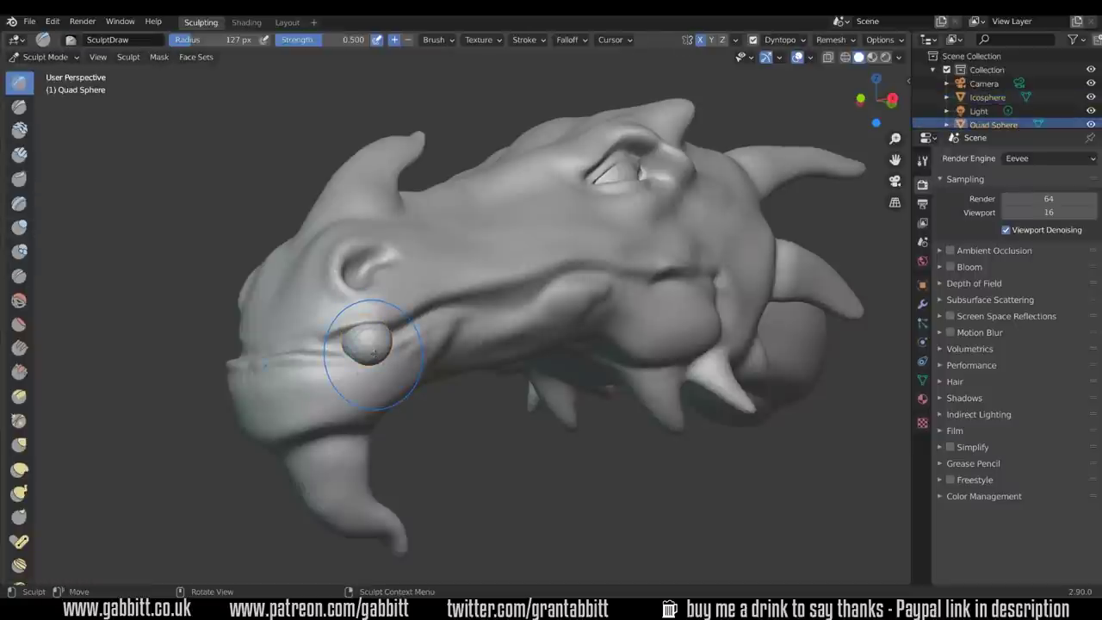
{"action": "left_click", "coordinate": [375, 349], "text": "alt"}
{"action": "left_click", "coordinate": [371, 347]}
{"action": "left_click", "coordinate": [45, 57]}
{"action": "left_click", "coordinate": [43, 113]}
Pull the ico sphere downward into a fang with the Snake Hook brush at 127 px, with Dyntopo enabled.
{"action": "left_click", "coordinate": [19, 492]}
{"action": "left_click_drag", "start_coordinate": [368, 349], "coordinate": [369, 383]}
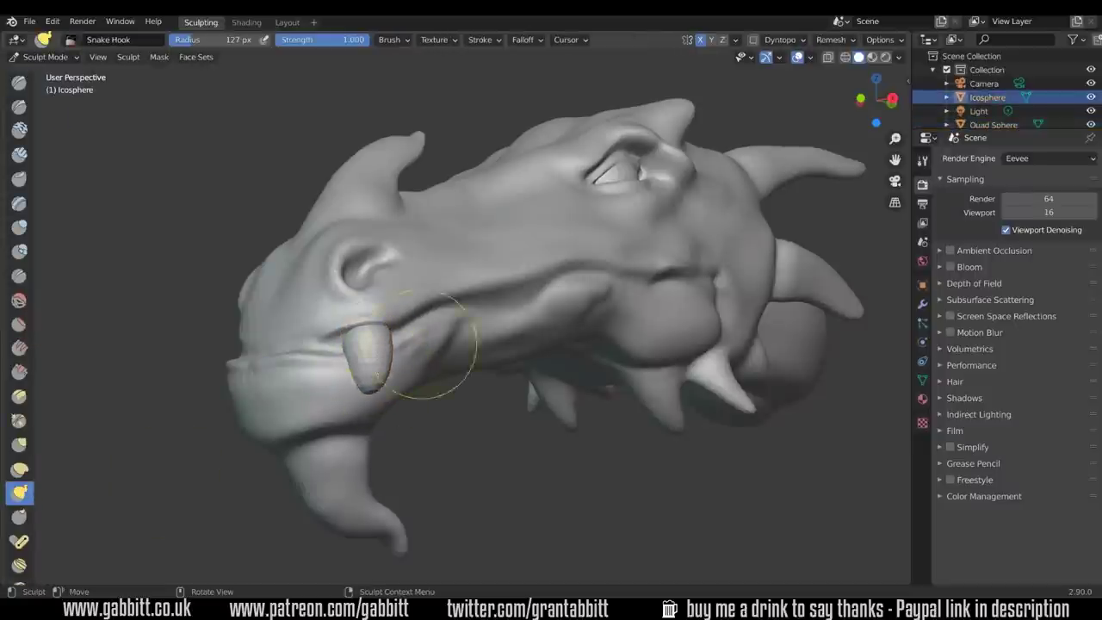
{"action": "left_click", "coordinate": [754, 39]}
{"action": "left_click", "coordinate": [768, 78]}
{"action": "left_click", "coordinate": [799, 41]}
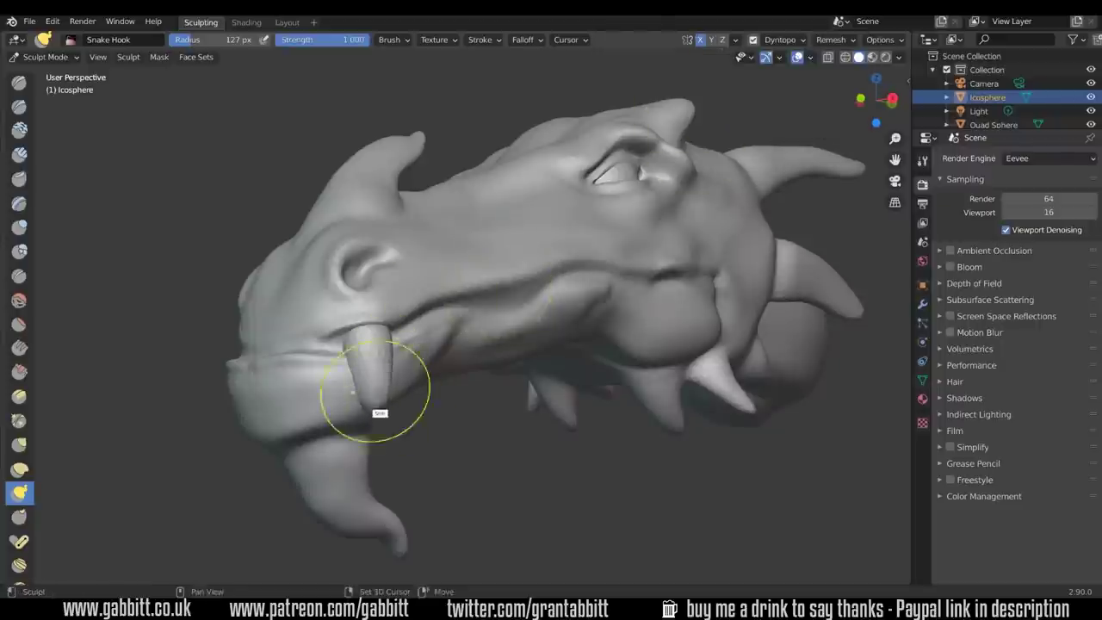
{"action": "middle_click_drag", "start_coordinate": [368, 406], "coordinate": [618, 312]}
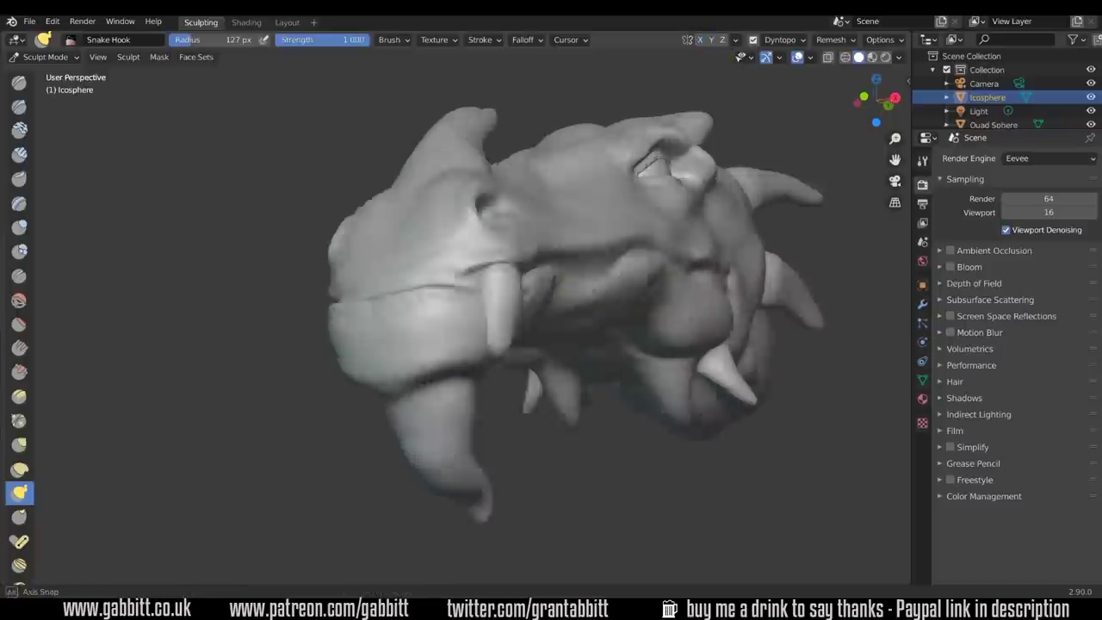
{"action": "middle_click_drag", "start_coordinate": [422, 345], "coordinate": [355, 374]}
{"action": "middle_click_drag", "start_coordinate": [217, 363], "coordinate": [310, 357], "text": "shift"}
{"action": "scroll", "coordinate": [310, 357], "scroll_direction": "down", "scroll_amount": 3}
{"action": "scroll", "coordinate": [428, 401], "scroll_direction": "up", "scroll_amount": 5}
{"action": "middle_click_drag", "start_coordinate": [428, 345], "coordinate": [462, 282]}
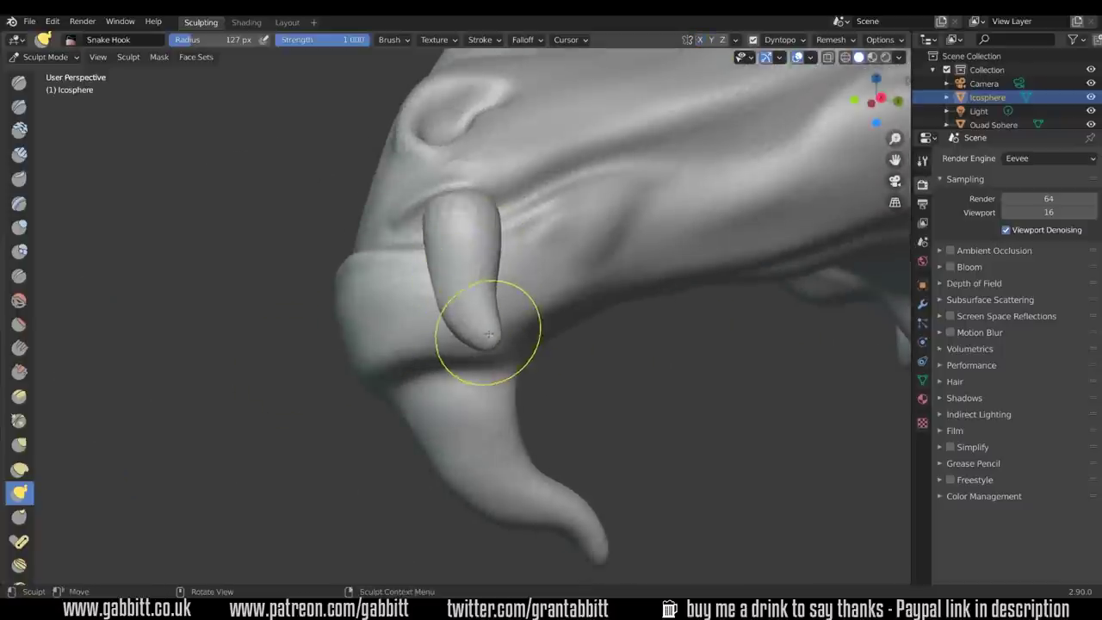
Curve and taper the fang to a point with the Snake Hook brush at a 210 px radius.
{"action": "key", "text": "f"}
{"action": "left_click", "coordinate": [564, 279]}
{"action": "left_click_drag", "start_coordinate": [498, 271], "coordinate": [480, 268]}
{"action": "middle_click_drag", "start_coordinate": [492, 267], "coordinate": [581, 255]}
{"action": "left_click_drag", "start_coordinate": [469, 267], "coordinate": [435, 276]}
{"action": "mouse_move", "coordinate": [468, 268]}
{"action": "middle_mouse_down"}
{"action": "mouse_move", "coordinate": [494, 303]}
{"action": "mouse_move", "coordinate": [439, 250]}
{"action": "middle_mouse_up"}
{"action": "middle_click_drag", "start_coordinate": [340, 198], "coordinate": [423, 176]}
{"action": "middle_click_drag", "start_coordinate": [483, 144], "coordinate": [498, 313]}
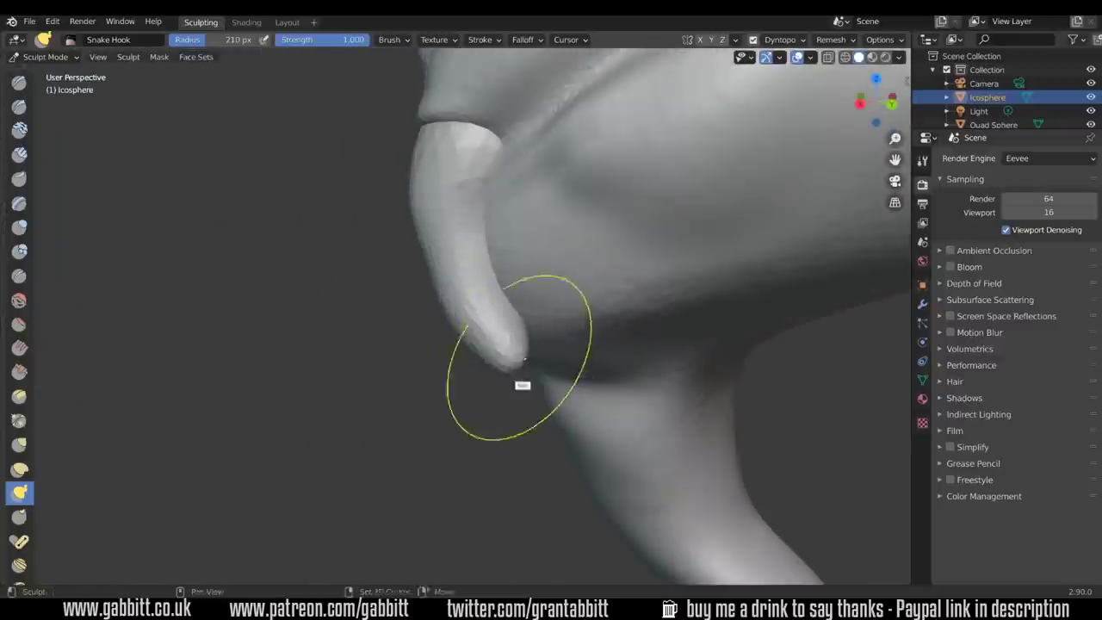
{"action": "middle_click_drag", "start_coordinate": [438, 183], "coordinate": [442, 221]}
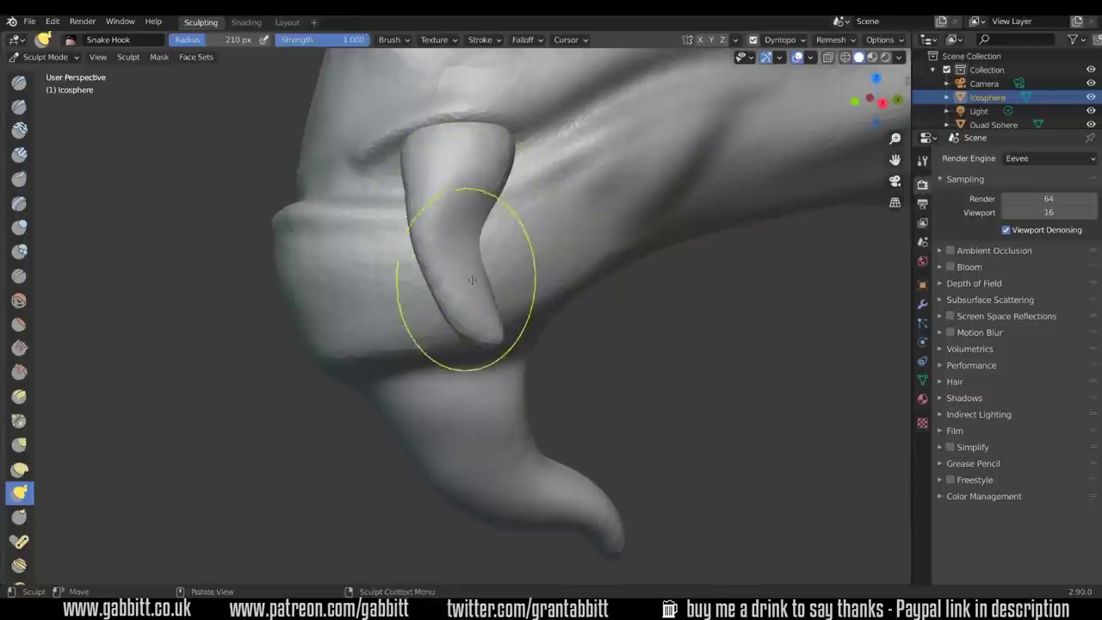
{"action": "middle_click_drag", "start_coordinate": [491, 215], "coordinate": [475, 267]}
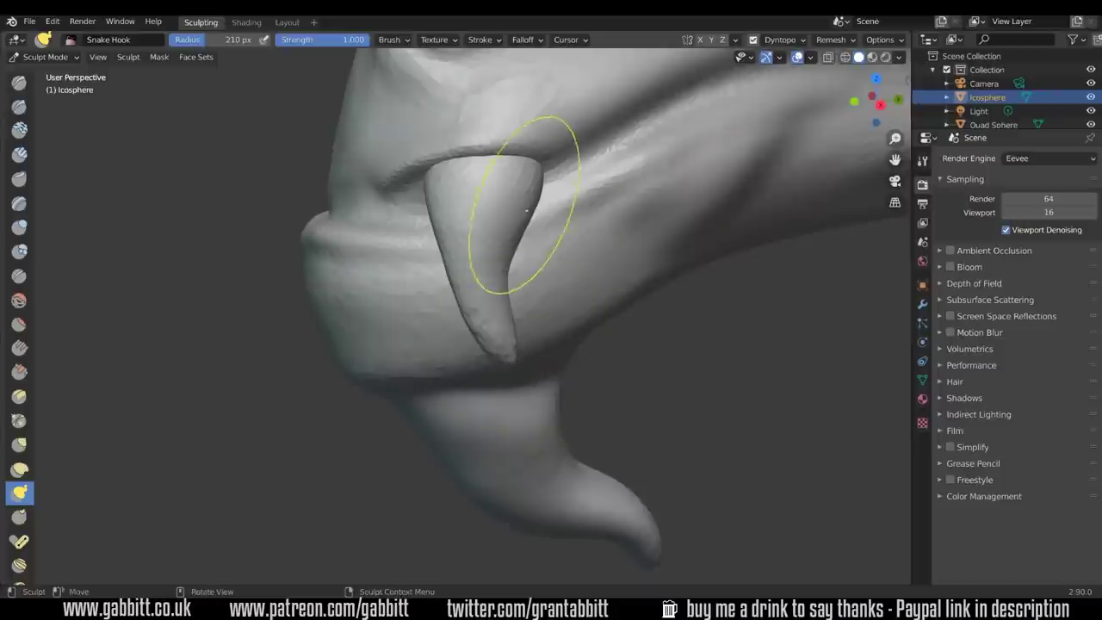
Duplicate the fang in the Layout workspace and rotate the copy 180° about the Y axis.
{"action": "scroll", "coordinate": [588, 356], "scroll_direction": "down", "scroll_amount": 9}
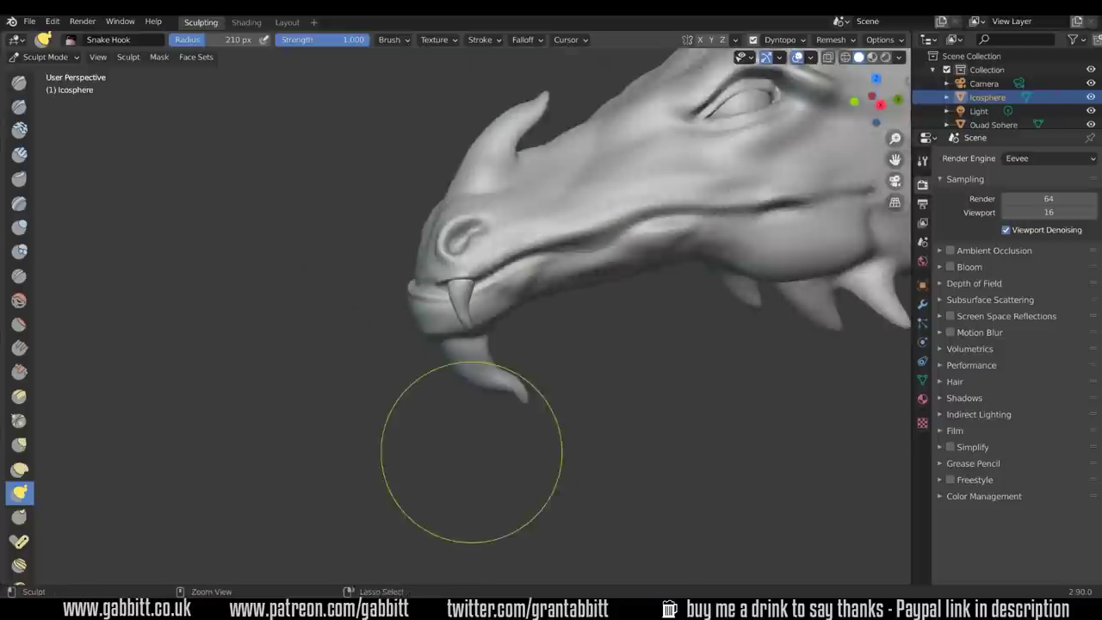
{"action": "middle_click_drag", "start_coordinate": [589, 356], "coordinate": [698, 331]}
{"action": "middle_click_drag", "start_coordinate": [425, 300], "coordinate": [435, 332]}
{"action": "middle_click_drag", "start_coordinate": [516, 361], "coordinate": [406, 406]}
{"action": "left_click", "coordinate": [286, 21]}
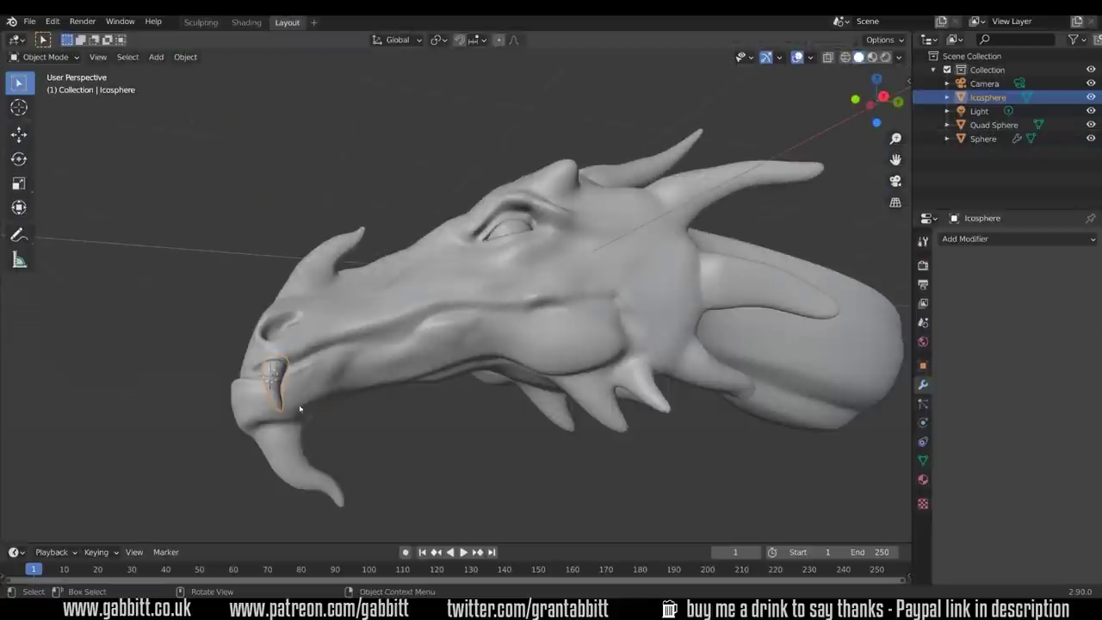
{"action": "key", "text": "shift+d"}
{"action": "left_click", "coordinate": [409, 323]}
{"action": "key", "text": "r"}
{"action": "left_click", "coordinate": [319, 298]}
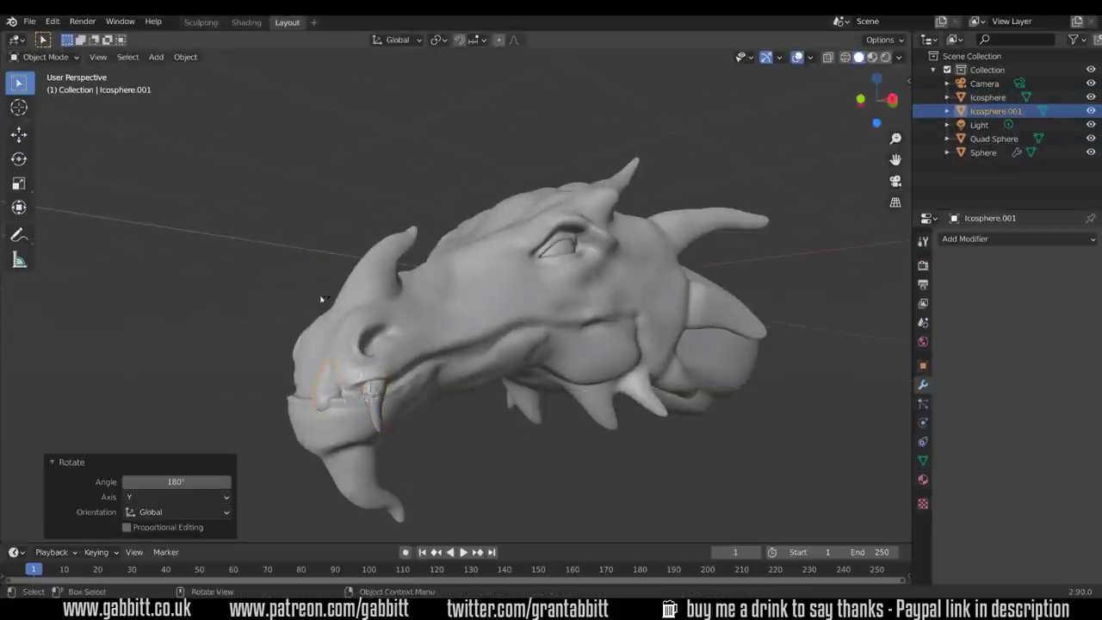
Rotate, scale and move the flipped tooth onto the lower lip at the front of the snout.
{"action": "middle_click_drag", "start_coordinate": [319, 299], "coordinate": [297, 366]}
{"action": "middle_click_drag", "start_coordinate": [297, 366], "coordinate": [430, 325], "text": "shift"}
{"action": "scroll", "coordinate": [422, 325], "scroll_direction": "up", "scroll_amount": 4}
{"action": "key", "text": "r"}
{"action": "left_click", "coordinate": [348, 323]}
{"action": "key", "text": "g"}
{"action": "left_click", "coordinate": [319, 373]}
{"action": "key", "text": "s"}
{"action": "left_click", "coordinate": [303, 368]}
{"action": "middle_click_drag", "start_coordinate": [303, 368], "coordinate": [603, 361]}
{"action": "key", "text": "g"}
{"action": "left_click", "coordinate": [413, 370]}
Add a Mirror modifier on the X axis to the lower front tooth, using Quad Sphere as the mirror object.
{"action": "left_click", "coordinate": [966, 240]}
{"action": "left_click", "coordinate": [801, 388]}
{"action": "left_click", "coordinate": [1075, 332]}
{"action": "left_click", "coordinate": [701, 280]}
Copy the lower front tooth's Mirror modifier to the first upper fang.
{"action": "middle_click_drag", "start_coordinate": [732, 353], "coordinate": [620, 361]}
{"action": "left_click", "coordinate": [594, 370]}
{"action": "left_click", "coordinate": [473, 331], "text": "shift"}
{"action": "key", "text": "ctrl+l"}
{"action": "left_click", "coordinate": [536, 481]}
Duplicate the upper fang, then rotate the copy and move it further back along the upper jaw.
{"action": "middle_click_drag", "start_coordinate": [594, 443], "coordinate": [517, 421]}
{"action": "middle_click_drag", "start_coordinate": [516, 422], "coordinate": [504, 513], "text": "ctrl"}
{"action": "left_click", "coordinate": [586, 456]}
{"action": "middle_click_drag", "start_coordinate": [594, 452], "coordinate": [439, 396]}
{"action": "middle_click_drag", "start_coordinate": [439, 396], "coordinate": [443, 336], "text": "ctrl"}
{"action": "left_click", "coordinate": [347, 383]}
{"action": "key", "text": "shift+d"}
{"action": "left_click", "coordinate": [468, 343]}
{"action": "key", "text": "r"}
{"action": "left_click", "coordinate": [500, 344]}
{"action": "key", "text": "g"}
{"action": "left_click", "coordinate": [602, 317]}
Duplicate the second upper tooth and place the copy near the back of the mouth.
{"action": "key", "text": "shift+d"}
{"action": "left_click", "coordinate": [594, 319]}
{"action": "middle_click_drag", "start_coordinate": [594, 319], "coordinate": [684, 310]}
{"action": "key", "text": "g"}
{"action": "left_click", "coordinate": [671, 312]}
Resize and reposition the small tooth at the front of the mouth.
{"action": "middle_click_drag", "start_coordinate": [600, 315], "coordinate": [583, 388]}
{"action": "key", "text": "g"}
{"action": "left_click", "coordinate": [344, 346]}
{"action": "left_click", "coordinate": [354, 341]}
{"action": "key", "text": "s"}
{"action": "key", "text": "g"}
{"action": "left_click", "coordinate": [422, 359]}
Duplicate the rear upper tooth and rotate the copy 90° about the global X axis.
{"action": "left_click", "coordinate": [645, 324]}
{"action": "key", "text": "shift+d"}
{"action": "key", "text": "r"}
{"action": "key", "text": "x"}
{"action": "key", "text": "9"}
{"action": "key", "text": "0"}
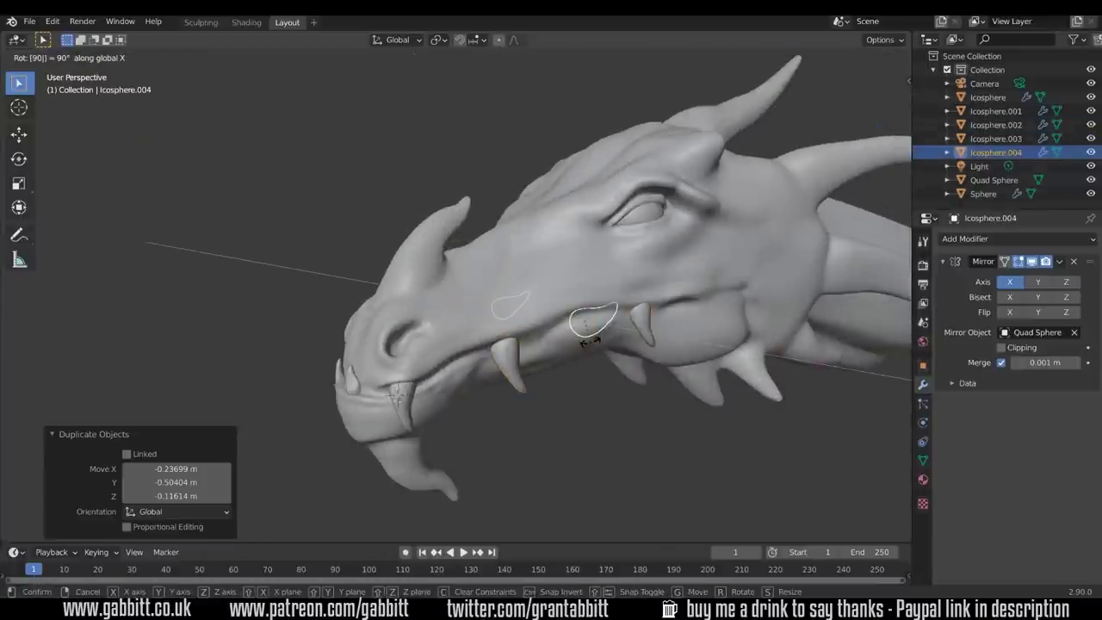
{"action": "left_click", "coordinate": [589, 342]}
Move and rotate the copied tooth so it points upward from the middle of the lower jaw.
{"action": "key", "text": "g"}
{"action": "middle_click_drag", "start_coordinate": [590, 342], "coordinate": [534, 327]}
{"action": "key", "text": "g"}
{"action": "left_click", "coordinate": [542, 320]}
{"action": "key", "text": "r"}
{"action": "left_click", "coordinate": [644, 329]}
Duplicate the upward lower tooth behind the front fang, then scale, move and rotate it to fit.
{"action": "key", "text": "shift+d"}
{"action": "left_click", "coordinate": [422, 348]}
{"action": "left_click", "coordinate": [585, 289]}
{"action": "middle_click_drag", "start_coordinate": [421, 348], "coordinate": [575, 328]}
{"action": "left_click", "coordinate": [454, 330]}
{"action": "key", "text": "s"}
{"action": "key", "text": "g"}
{"action": "key", "text": "r"}
Duplicate the second upper fang and place a smaller copy just behind it.
{"action": "middle_click_drag", "start_coordinate": [654, 332], "coordinate": [524, 343]}
{"action": "scroll", "coordinate": [477, 350], "scroll_direction": "down", "scroll_amount": 3}
{"action": "scroll", "coordinate": [476, 350], "scroll_direction": "up", "scroll_amount": 4}
{"action": "left_click", "coordinate": [463, 357]}
{"action": "key", "text": "shift+d"}
{"action": "left_click", "coordinate": [501, 353]}
{"action": "key", "text": "s"}
{"action": "key", "text": "g"}
Duplicate the small upper tooth in front of the rear tooth and rotate it 30.9° about the Z axis.
{"action": "key", "text": "shift+d"}
{"action": "left_click", "coordinate": [607, 336]}
{"action": "key", "text": "r"}
{"action": "key", "text": "z"}
{"action": "left_click", "coordinate": [600, 309]}
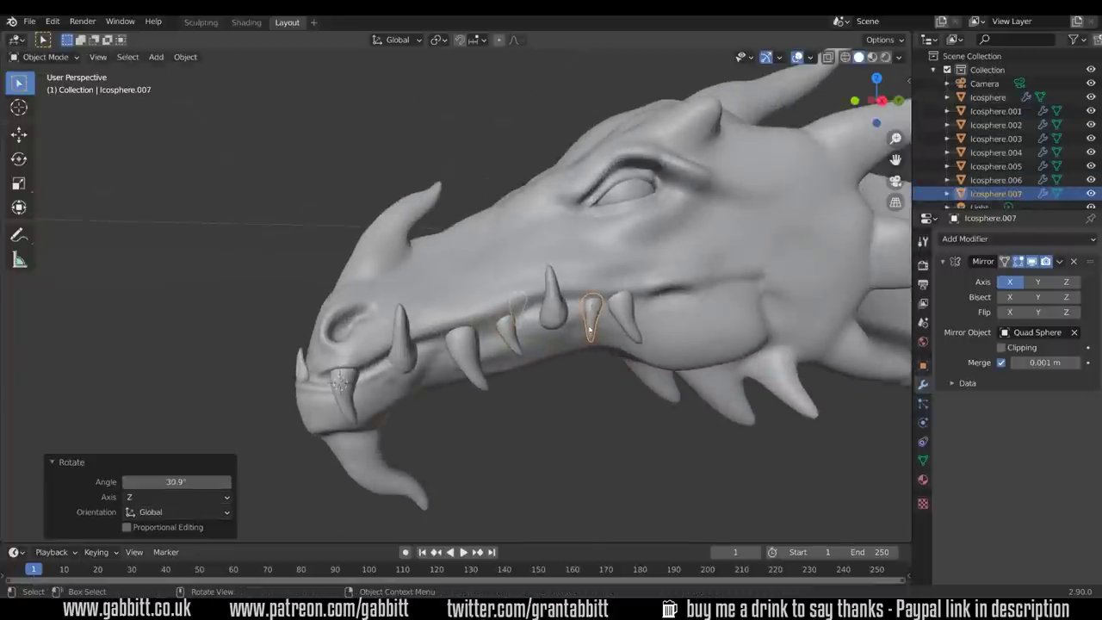
Duplicate the small tooth to the back corner of the mouth, rotate it and scale it by 0.870.
{"action": "key", "text": "shift+d"}
{"action": "left_click", "coordinate": [680, 303]}
{"action": "key", "text": "r"}
{"action": "left_click", "coordinate": [689, 307]}
{"action": "key", "text": "s"}
{"action": "left_click", "coordinate": [696, 307]}
Duplicate one of the rear teeth, rotate it to point upward and position it between the two rearmost upper teeth.
{"action": "left_click", "coordinate": [630, 309]}
{"action": "key", "text": "shift+d"}
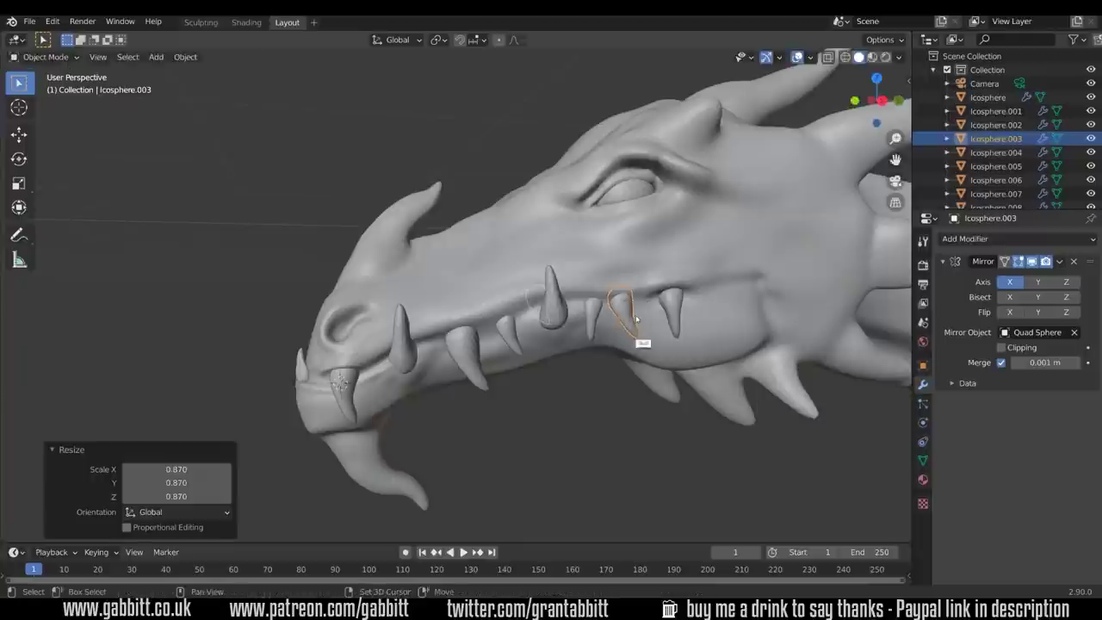
{"action": "left_click", "coordinate": [667, 301]}
{"action": "key", "text": "r"}
{"action": "left_click", "coordinate": [682, 287]}
{"action": "middle_click_drag", "start_coordinate": [682, 286], "coordinate": [533, 320]}
{"action": "key", "text": "g"}
{"action": "key", "text": "x"}
{"action": "left_click", "coordinate": [564, 345]}
{"action": "key", "text": "r"}
{"action": "left_click", "coordinate": [721, 308]}
{"action": "key", "text": "g"}
{"action": "left_click", "coordinate": [714, 312]}
Duplicate a tooth, scale it, place it pointing upward just behind the second upper fang and rotate it 11.9°.
{"action": "left_click", "coordinate": [494, 348]}
{"action": "key", "text": "shift+d"}
{"action": "left_click", "coordinate": [532, 332]}
{"action": "key", "text": "s"}
{"action": "left_click", "coordinate": [517, 317]}
{"action": "key", "text": "g"}
{"action": "middle_click_drag", "start_coordinate": [405, 317], "coordinate": [669, 344]}
{"action": "key", "text": "r"}
{"action": "left_click", "coordinate": [671, 342]}
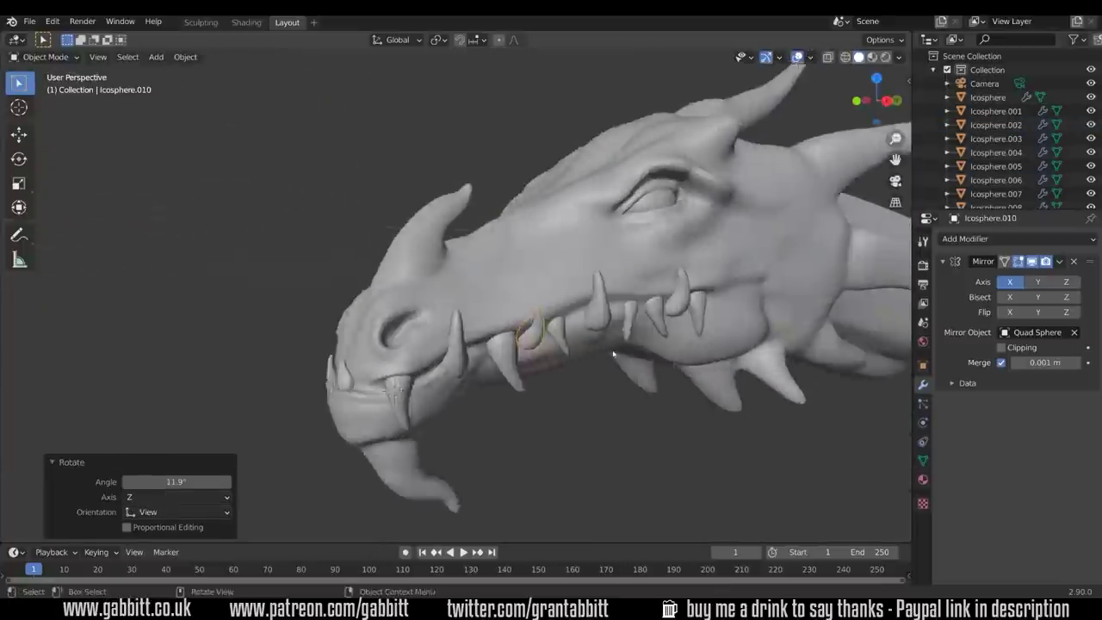
Scale the small lower tooth at the front of the mouth along its local Z axis.
{"action": "scroll", "coordinate": [603, 413], "scroll_direction": "down", "scroll_amount": 5}
{"action": "left_click", "coordinate": [563, 453]}
{"action": "scroll", "coordinate": [551, 431], "scroll_direction": "up", "scroll_amount": 4}
{"action": "left_click", "coordinate": [444, 370]}
{"action": "key", "text": "s"}
{"action": "key", "text": "z"}
{"action": "key", "text": "z"}
{"action": "middle_click_drag", "start_coordinate": [376, 381], "coordinate": [689, 379]}
{"action": "left_click", "coordinate": [424, 376]}
{"action": "key", "text": "s"}
{"action": "key", "text": "z"}
{"action": "key", "text": "z"}
{"action": "left_click", "coordinate": [488, 373]}
Scale the front lower tooth's thickness on X and Y only, excluding Z.
{"action": "left_click", "coordinate": [482, 371]}
{"action": "key", "text": "s"}
{"action": "key", "text": "shift+z"}
{"action": "left_click", "coordinate": [506, 374]}
Duplicate the front lower tooth beside itself, scale the copy down and rotate it to follow the jaw.
{"action": "key", "text": "shift+d"}
{"action": "left_click", "coordinate": [535, 421]}
{"action": "key", "text": "s"}
{"action": "key", "text": "r"}
{"action": "left_click", "coordinate": [584, 388]}
{"action": "middle_click_drag", "start_coordinate": [584, 388], "coordinate": [292, 412]}
{"action": "key", "text": "r"}
{"action": "left_click", "coordinate": [292, 411]}
Switch the dragon head to Sculpt Mode and sculpt the cheek behind the mouth corner with a 60 px Draw brush.
{"action": "scroll", "coordinate": [619, 425], "scroll_direction": "down", "scroll_amount": 4}
{"action": "middle_click_drag", "start_coordinate": [620, 425], "coordinate": [596, 498]}
{"action": "left_click", "coordinate": [534, 335]}
{"action": "key", "text": "ctrl+Tab"}
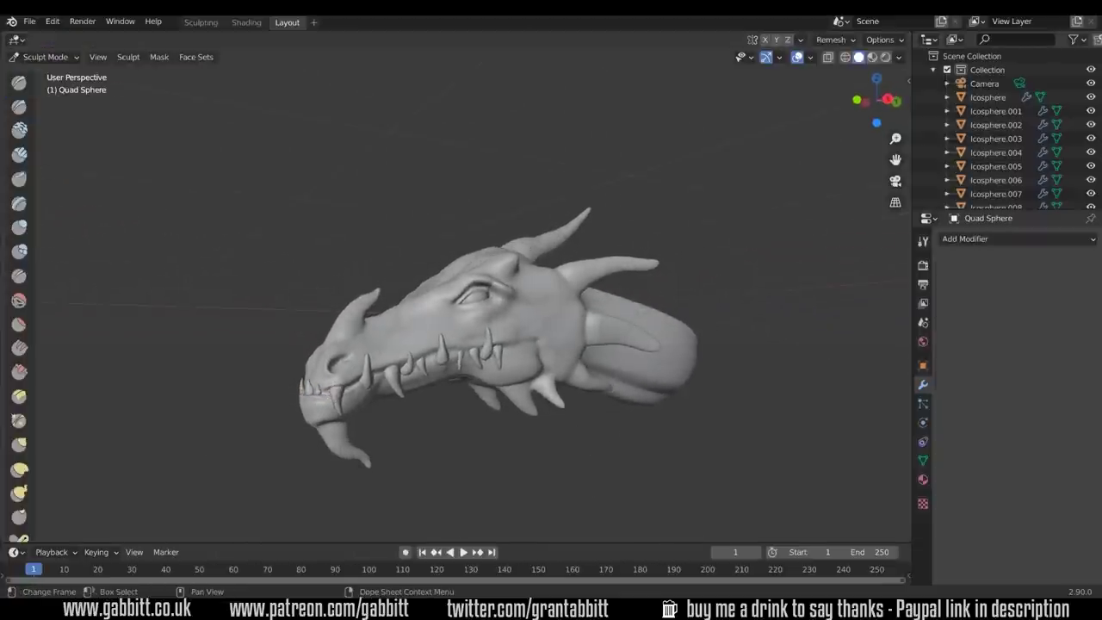
{"action": "mouse_move", "coordinate": [533, 347]}
{"action": "middle_mouse_down"}
{"action": "mouse_move", "coordinate": [536, 332]}
{"action": "mouse_move", "coordinate": [526, 374]}
{"action": "middle_mouse_up"}
{"action": "scroll", "coordinate": [556, 303], "scroll_direction": "up", "scroll_amount": 4}
{"action": "left_click", "coordinate": [19, 83]}
{"action": "key", "text": "f"}
{"action": "left_click", "coordinate": [465, 330]}
{"action": "scroll", "coordinate": [551, 383], "scroll_direction": "up", "scroll_amount": 2}
{"action": "mouse_move", "coordinate": [602, 401]}
{"action": "left_mouse_down"}
{"action": "mouse_move", "coordinate": [540, 425]}
{"action": "mouse_move", "coordinate": [606, 403]}
{"action": "left_mouse_up"}
{"action": "mouse_move", "coordinate": [640, 448]}
{"action": "middle_mouse_down", "text": "shift"}
{"action": "mouse_move", "coordinate": [608, 374]}
{"action": "mouse_move", "coordinate": [576, 336]}
{"action": "mouse_move", "coordinate": [559, 352]}
{"action": "middle_mouse_up", "text": "shift"}
{"action": "key", "text": "f"}
{"action": "left_click", "coordinate": [530, 358]}
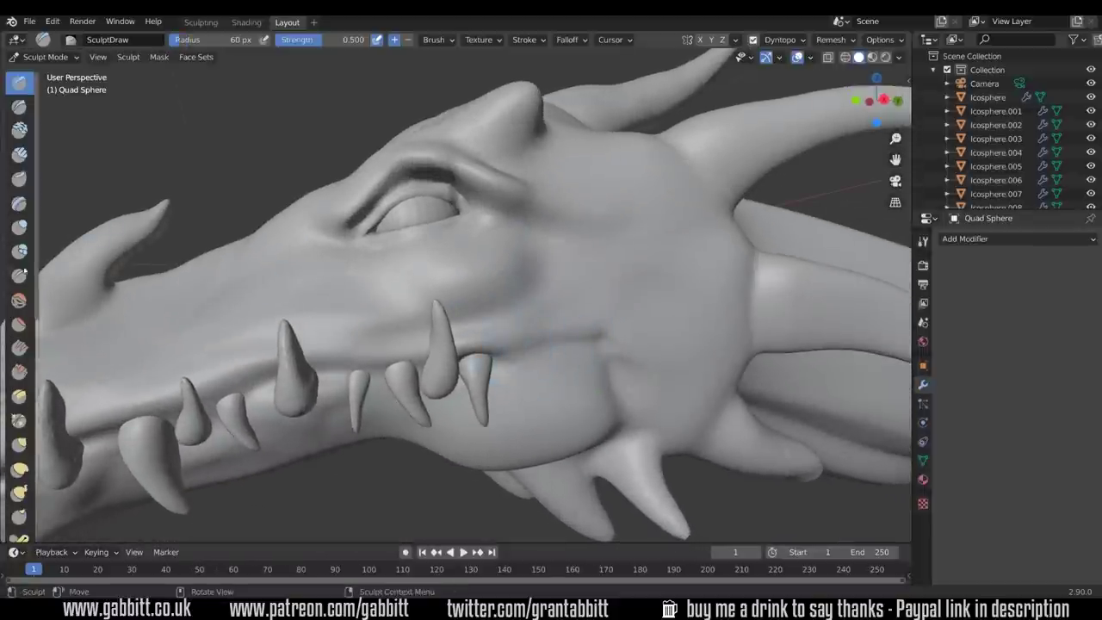
Carve a deep ear hollow behind the cheek with the Draw brush in subtract direction.
{"action": "key", "text": "shift+c"}
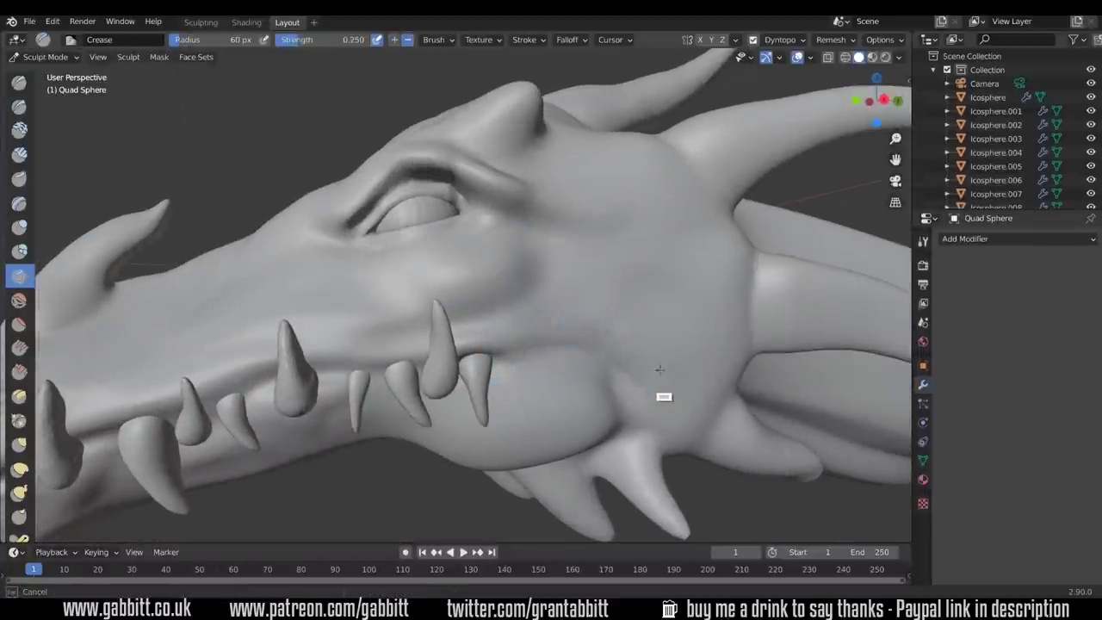
{"action": "middle_click_drag", "start_coordinate": [670, 379], "coordinate": [537, 304]}
{"action": "key", "text": "x"}
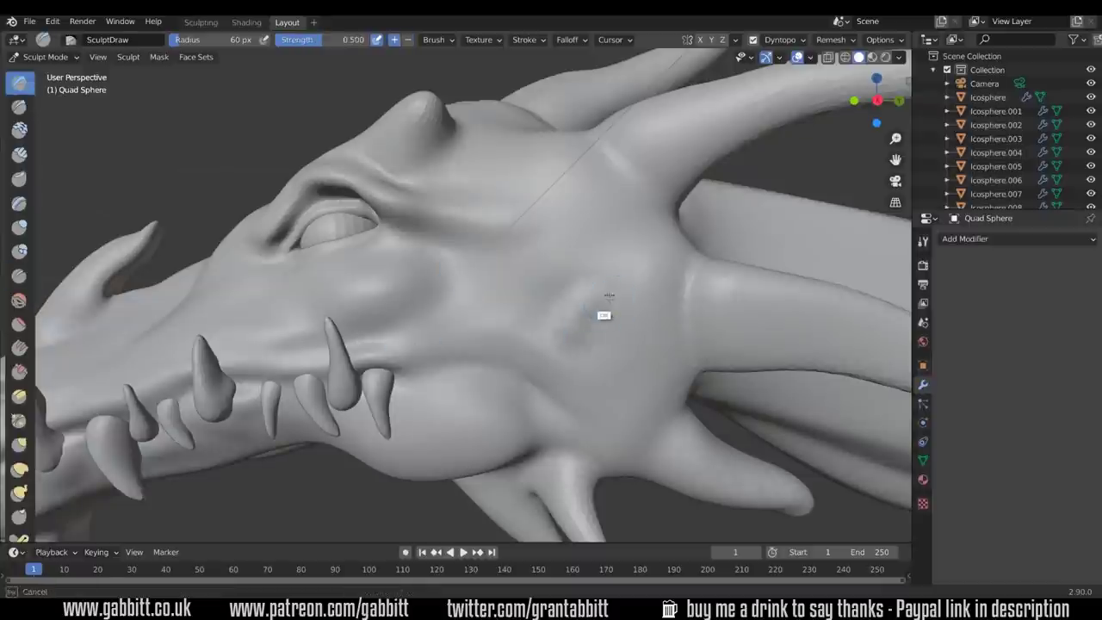
{"action": "mouse_move", "coordinate": [575, 313]}
{"action": "left_mouse_down"}
{"action": "mouse_move", "coordinate": [606, 294]}
{"action": "mouse_move", "coordinate": [594, 353]}
{"action": "mouse_move", "coordinate": [634, 300]}
{"action": "mouse_move", "coordinate": [593, 299]}
{"action": "mouse_move", "coordinate": [561, 346]}
{"action": "left_mouse_up"}
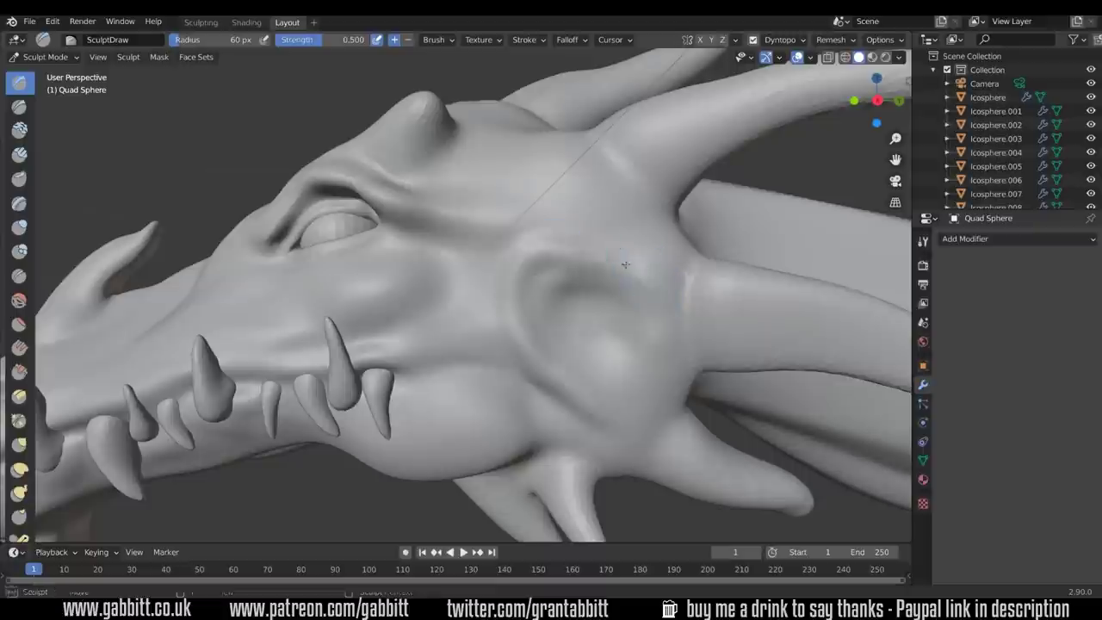
Raise a ridge running from the brow to the side horn and smooth the brow above the eye.
{"action": "middle_click_drag", "start_coordinate": [639, 264], "coordinate": [713, 370]}
{"action": "mouse_move", "coordinate": [689, 320]}
{"action": "left_mouse_down"}
{"action": "mouse_move", "coordinate": [674, 310]}
{"action": "mouse_move", "coordinate": [692, 259]}
{"action": "left_mouse_up"}
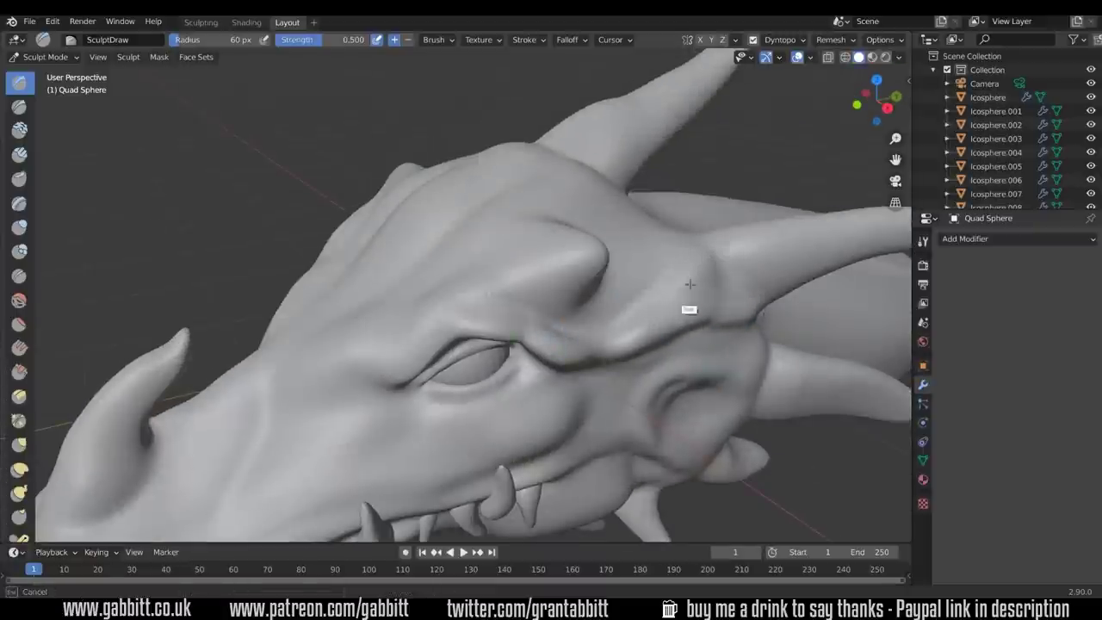
{"action": "middle_click_drag", "start_coordinate": [370, 425], "coordinate": [334, 417]}
{"action": "scroll", "coordinate": [392, 301], "scroll_direction": "up", "scroll_amount": 2}
{"action": "mouse_move", "coordinate": [358, 280]}
{"action": "left_mouse_down", "text": "shift"}
{"action": "mouse_move", "coordinate": [288, 276]}
{"action": "mouse_move", "coordinate": [366, 318]}
{"action": "left_mouse_up", "text": "shift"}
Flatten the brow and the forehead ridges with the Flatten/Contrast brush.
{"action": "key", "text": "shift+t"}
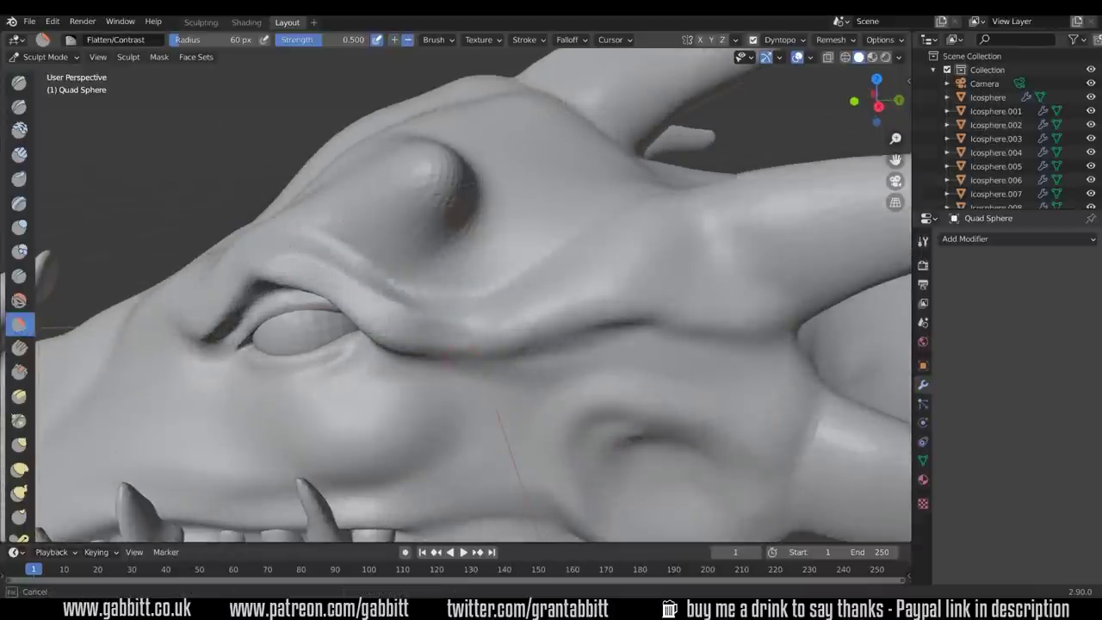
{"action": "middle_click_drag", "start_coordinate": [465, 364], "coordinate": [555, 222]}
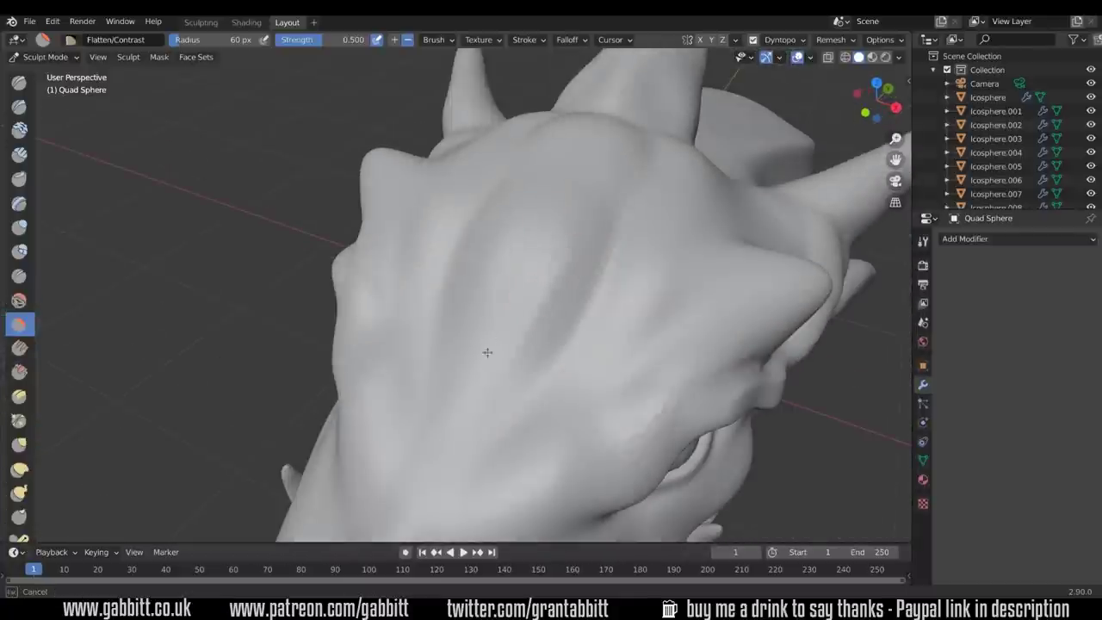
{"action": "left_click_drag", "start_coordinate": [491, 325], "coordinate": [495, 371]}
{"action": "scroll", "coordinate": [496, 379], "scroll_direction": "down", "scroll_amount": 5}
{"action": "mouse_move", "coordinate": [511, 467]}
{"action": "middle_mouse_down"}
{"action": "mouse_move", "coordinate": [422, 366]}
{"action": "mouse_move", "coordinate": [448, 357]}
{"action": "middle_mouse_up"}
{"action": "scroll", "coordinate": [503, 258], "scroll_direction": "up", "scroll_amount": 5}
Set the Flatten/Contrast brush radius to 148 px and flatten the bulge of the lower jaw below the rear teeth.
{"action": "middle_click_drag", "start_coordinate": [516, 243], "coordinate": [641, 271]}
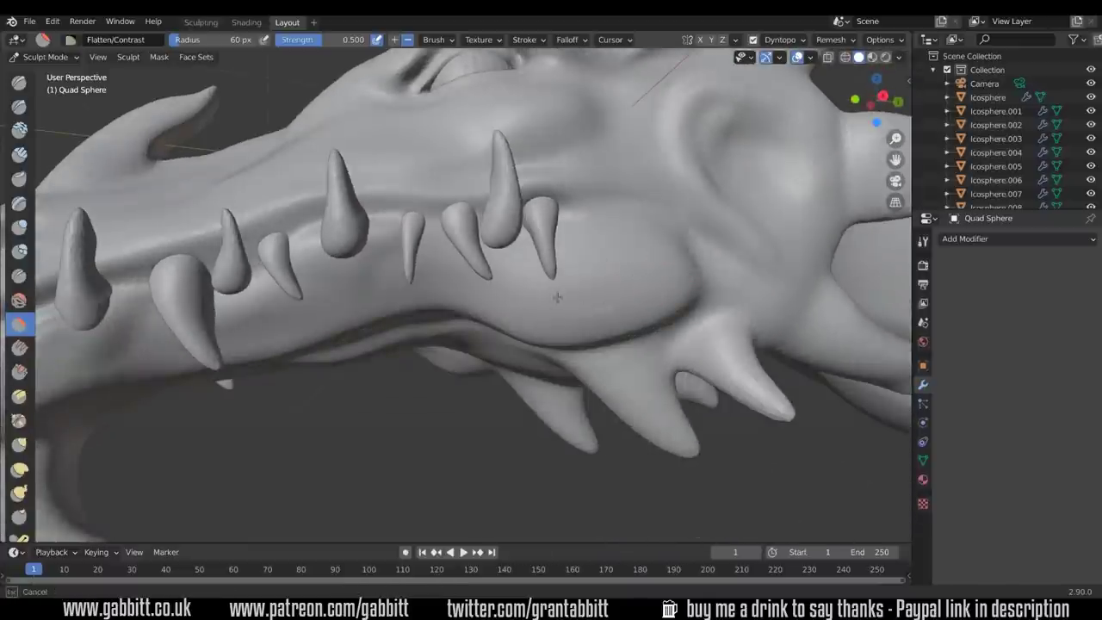
{"action": "key", "text": "f"}
{"action": "left_click", "coordinate": [643, 285]}
{"action": "mouse_move", "coordinate": [543, 295]}
{"action": "left_mouse_down"}
{"action": "mouse_move", "coordinate": [600, 278]}
{"action": "mouse_move", "coordinate": [590, 314]}
{"action": "left_mouse_up"}
Flatten the ridge in front of the eye into a planar band along the snout.
{"action": "scroll", "coordinate": [578, 378], "scroll_direction": "down", "scroll_amount": 4}
{"action": "middle_click_drag", "start_coordinate": [577, 377], "coordinate": [615, 398]}
{"action": "scroll", "coordinate": [553, 344], "scroll_direction": "up", "scroll_amount": 8}
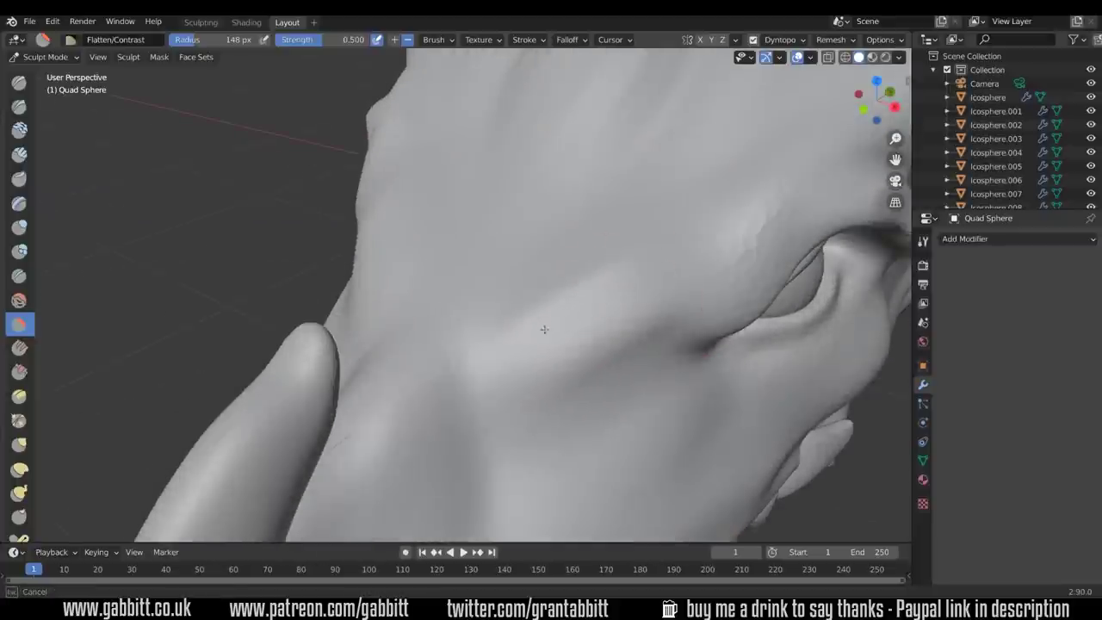
{"action": "left_click_drag", "start_coordinate": [558, 322], "coordinate": [644, 280]}
{"action": "scroll", "coordinate": [586, 344], "scroll_direction": "down", "scroll_amount": 5}
{"action": "mouse_move", "coordinate": [568, 349]}
{"action": "middle_mouse_down"}
{"action": "mouse_move", "coordinate": [619, 369]}
{"action": "mouse_move", "coordinate": [551, 379]}
{"action": "middle_mouse_up"}
Carve and build ridges along the forehead above the eye with the Clay Strips brush at 65 px radius.
{"action": "left_click", "coordinate": [21, 155]}
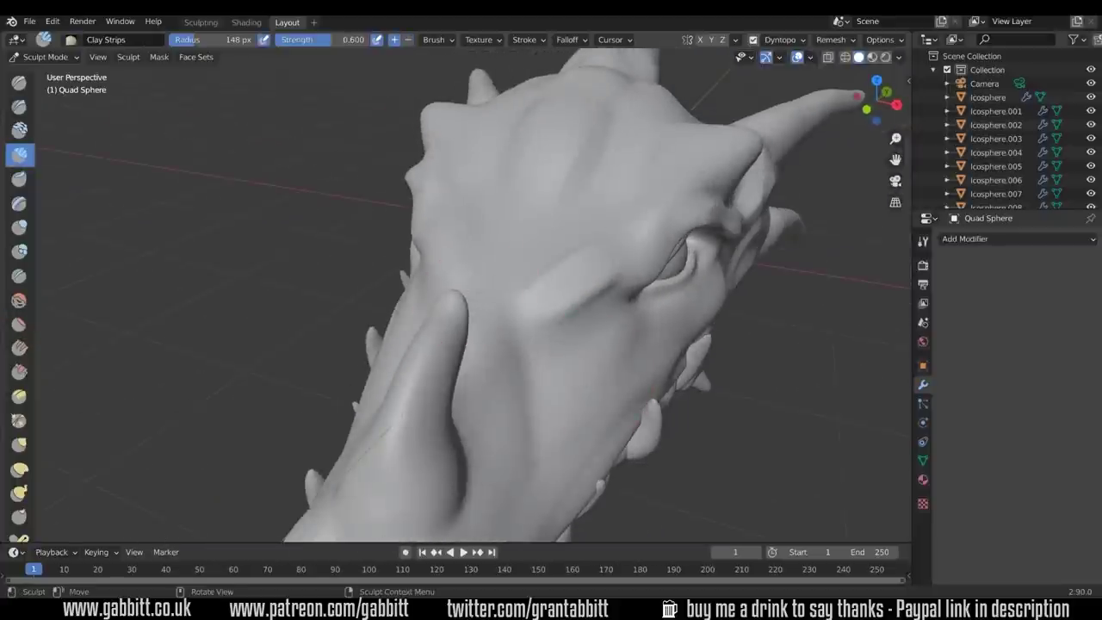
{"action": "mouse_move", "coordinate": [594, 320]}
{"action": "middle_mouse_down"}
{"action": "mouse_move", "coordinate": [539, 323]}
{"action": "mouse_move", "coordinate": [562, 347]}
{"action": "middle_mouse_up"}
{"action": "key", "text": "f"}
{"action": "left_click", "coordinate": [496, 322]}
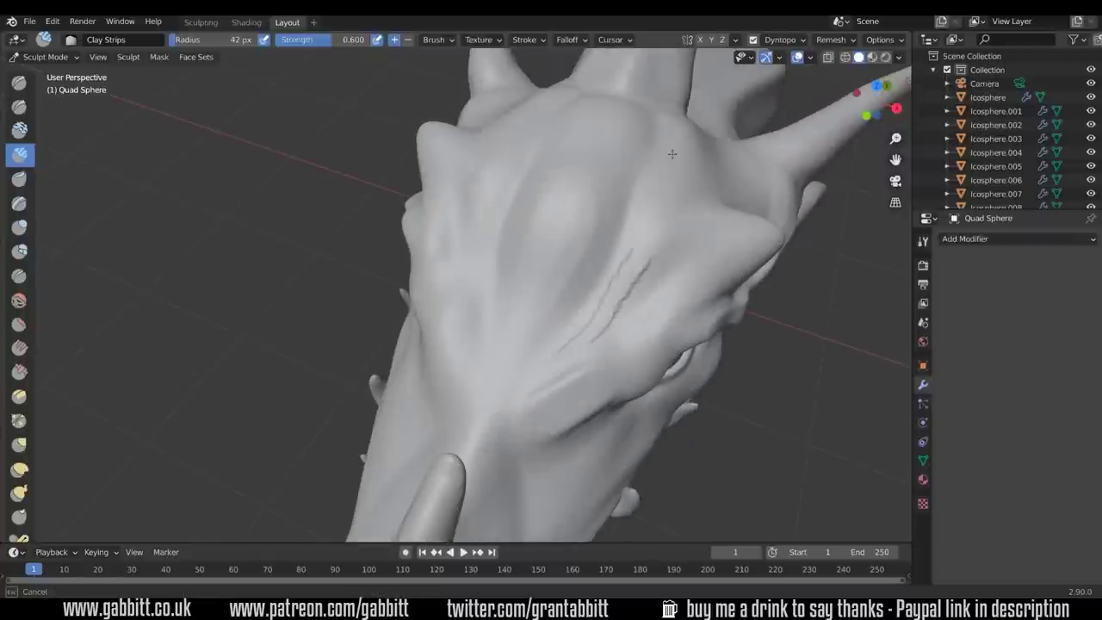
{"action": "key", "text": "f"}
{"action": "left_click", "coordinate": [648, 285]}
{"action": "mouse_move", "coordinate": [658, 219]}
{"action": "left_mouse_down", "text": "ctrl"}
{"action": "mouse_move", "coordinate": [555, 365]}
{"action": "mouse_move", "coordinate": [517, 396]}
{"action": "left_mouse_up", "text": "ctrl"}
{"action": "left_click_drag", "start_coordinate": [557, 361], "coordinate": [660, 197]}
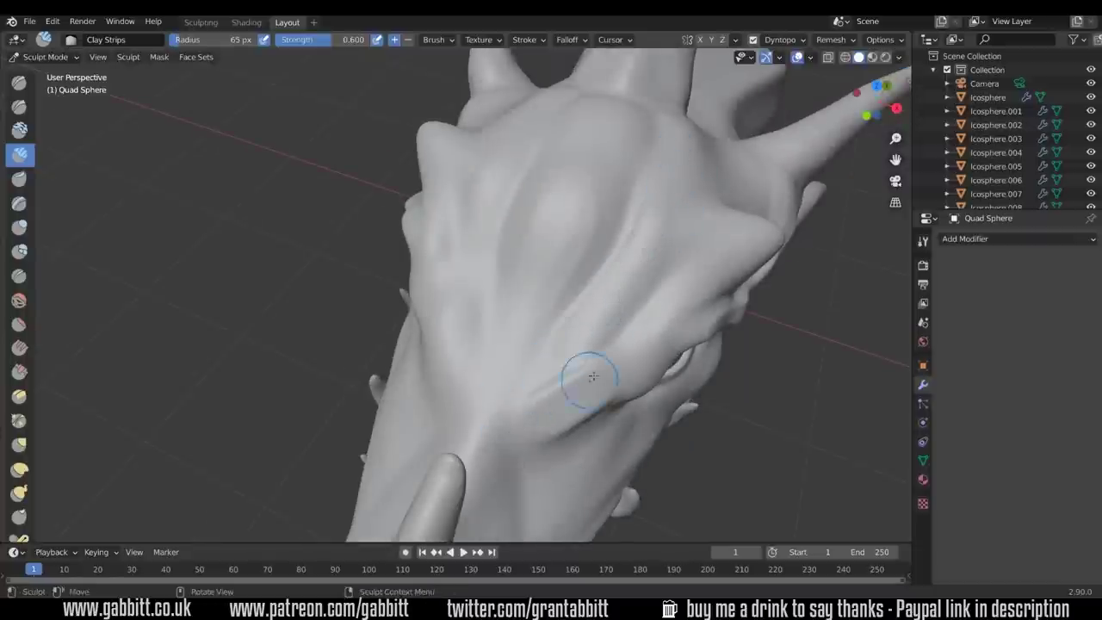
Undo the first clay stroke and lay a curved Clay Strips ridge from beside the nose horn down past the nostril.
{"action": "middle_click_drag", "start_coordinate": [693, 315], "coordinate": [620, 270]}
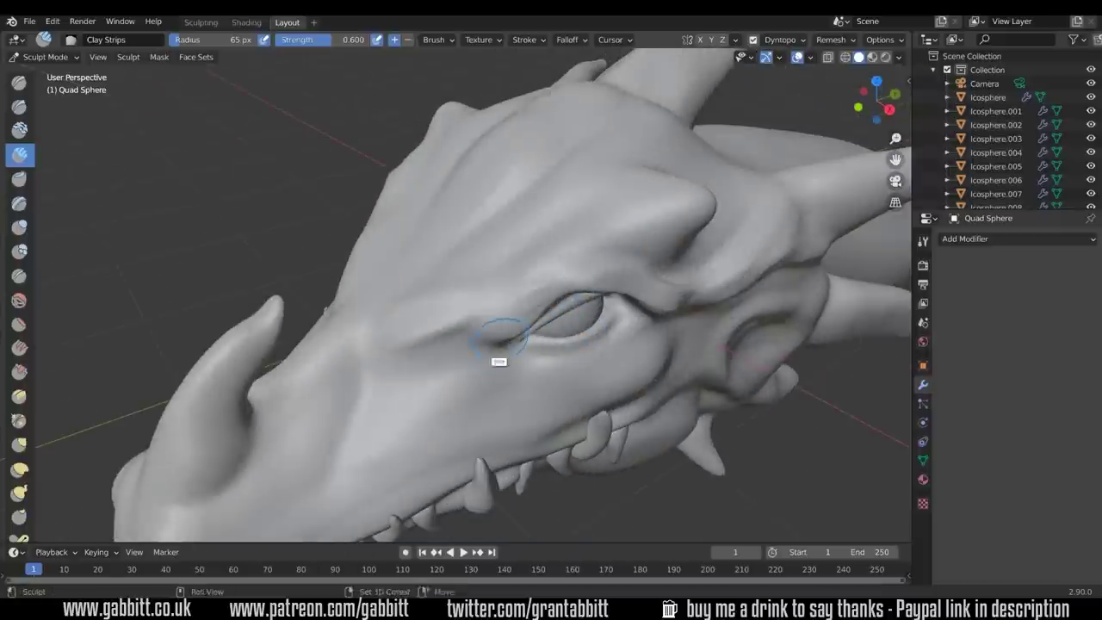
{"action": "mouse_move", "coordinate": [603, 284]}
{"action": "middle_mouse_down"}
{"action": "mouse_move", "coordinate": [560, 263]}
{"action": "mouse_move", "coordinate": [466, 328]}
{"action": "middle_mouse_up"}
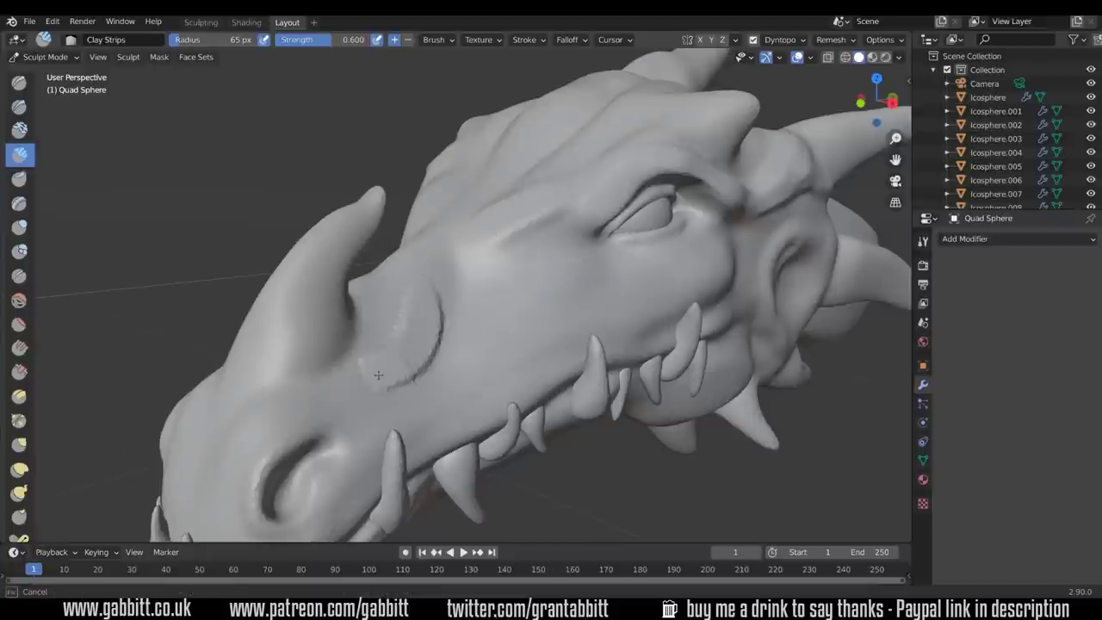
{"action": "mouse_move", "coordinate": [370, 379]}
{"action": "middle_mouse_down"}
{"action": "mouse_move", "coordinate": [293, 435]}
{"action": "mouse_move", "coordinate": [592, 322]}
{"action": "mouse_move", "coordinate": [624, 288]}
{"action": "middle_mouse_up"}
{"action": "key", "text": "ctrl+z"}
{"action": "left_click_drag", "start_coordinate": [635, 250], "coordinate": [512, 423]}
{"action": "mouse_move", "coordinate": [603, 399]}
{"action": "middle_mouse_down"}
{"action": "mouse_move", "coordinate": [663, 397]}
{"action": "mouse_move", "coordinate": [631, 397]}
{"action": "middle_mouse_up"}
{"action": "key", "text": "ctrl+z"}
{"action": "middle_click_drag", "start_coordinate": [672, 220], "coordinate": [679, 349]}
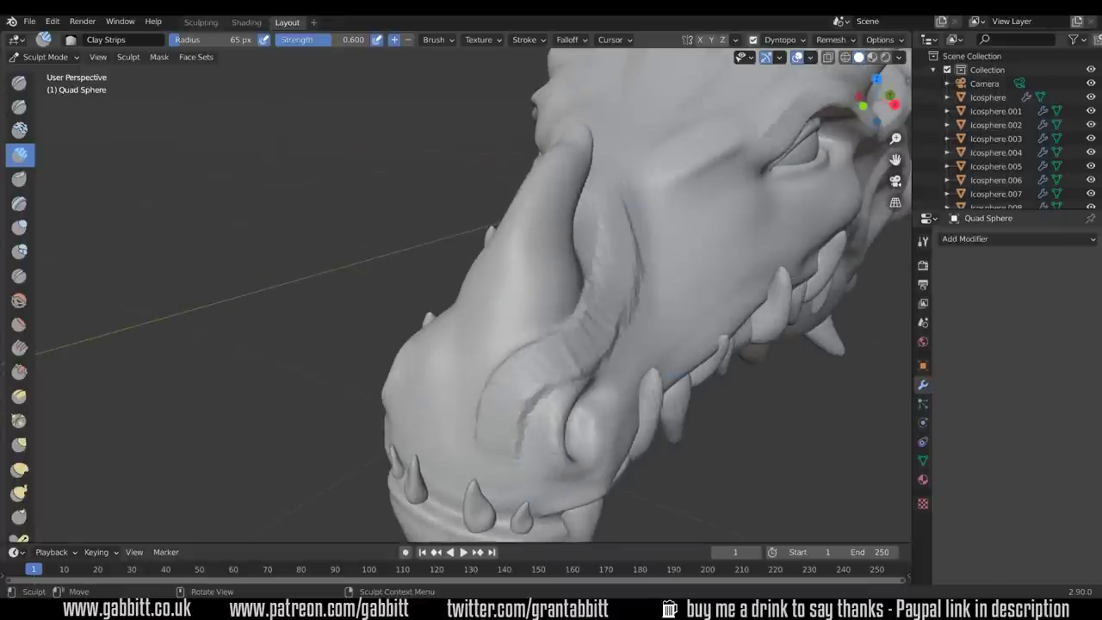
Symmetrize the head sculpt in the +X to -X direction.
{"action": "left_click", "coordinate": [848, 41]}
{"action": "left_click", "coordinate": [802, 41]}
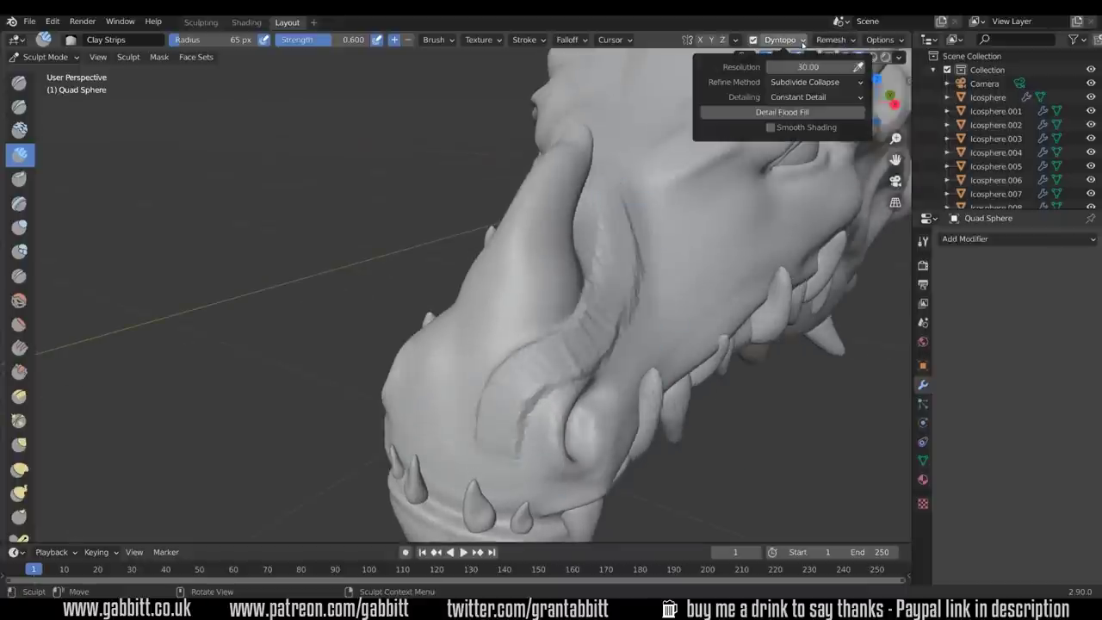
{"action": "left_click", "coordinate": [832, 40]}
{"action": "left_click", "coordinate": [734, 41]}
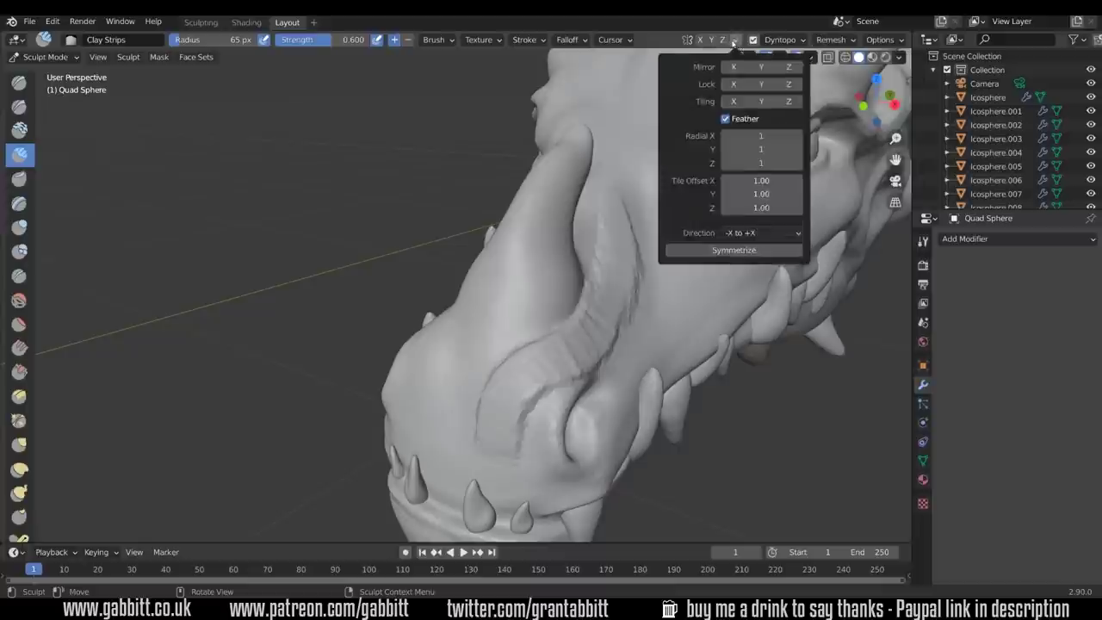
{"action": "left_click", "coordinate": [756, 234]}
{"action": "left_click", "coordinate": [737, 247]}
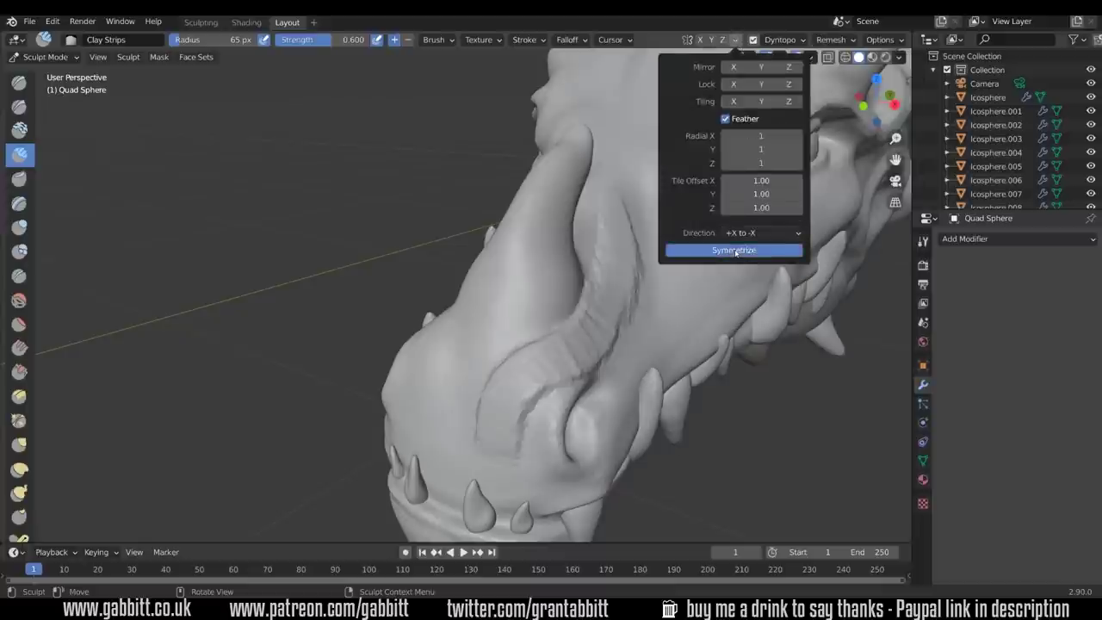
{"action": "left_click", "coordinate": [735, 250]}
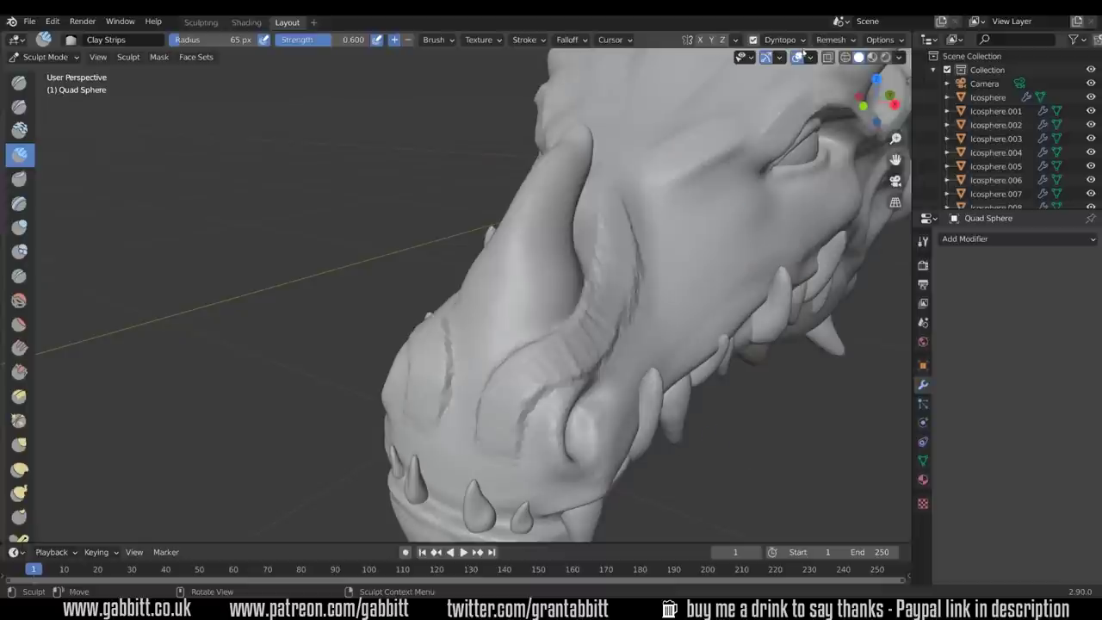
With X mirroring on, smooth the clay ridges around the nostrils and crease wrinkles into the snout with the Crease brush.
{"action": "middle_click_drag", "start_coordinate": [621, 259], "coordinate": [536, 306]}
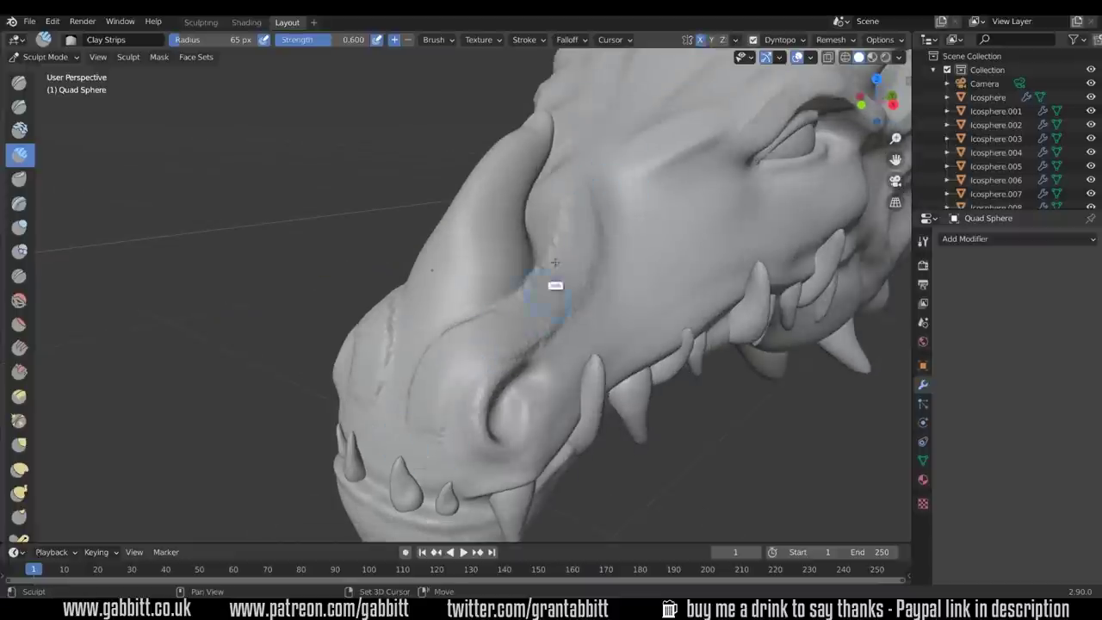
{"action": "middle_click_drag", "start_coordinate": [574, 207], "coordinate": [534, 355]}
{"action": "left_click", "coordinate": [27, 272]}
{"action": "mouse_move", "coordinate": [431, 370]}
{"action": "middle_mouse_down"}
{"action": "mouse_move", "coordinate": [470, 392]}
{"action": "mouse_move", "coordinate": [527, 392]}
{"action": "mouse_move", "coordinate": [587, 335]}
{"action": "middle_mouse_up"}
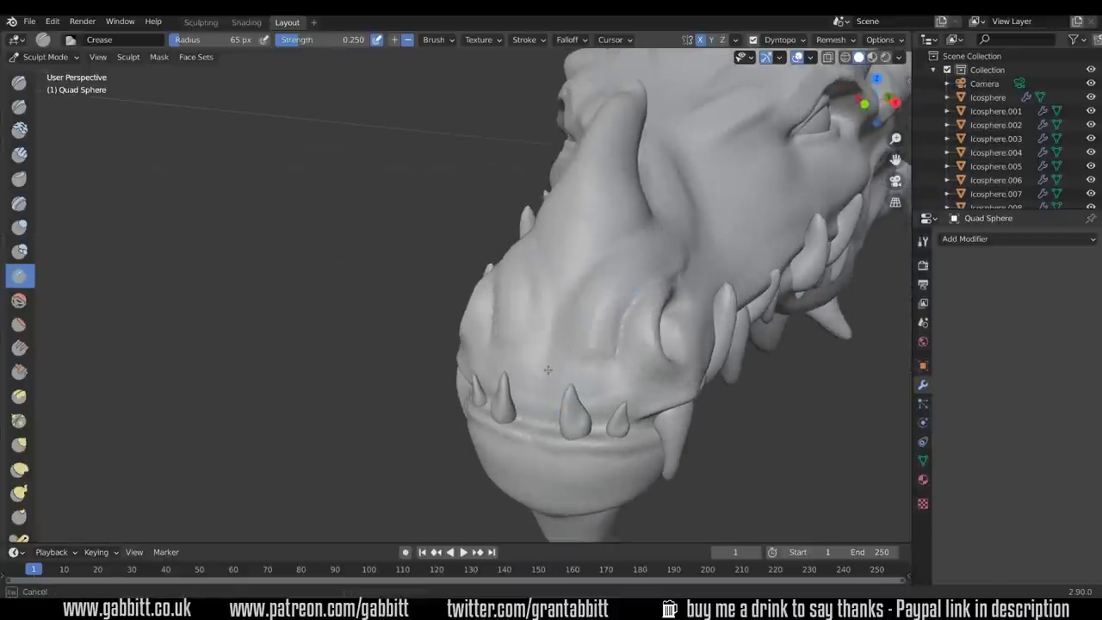
{"action": "middle_click_drag", "start_coordinate": [545, 397], "coordinate": [513, 294]}
{"action": "middle_click_drag", "start_coordinate": [591, 349], "coordinate": [538, 341]}
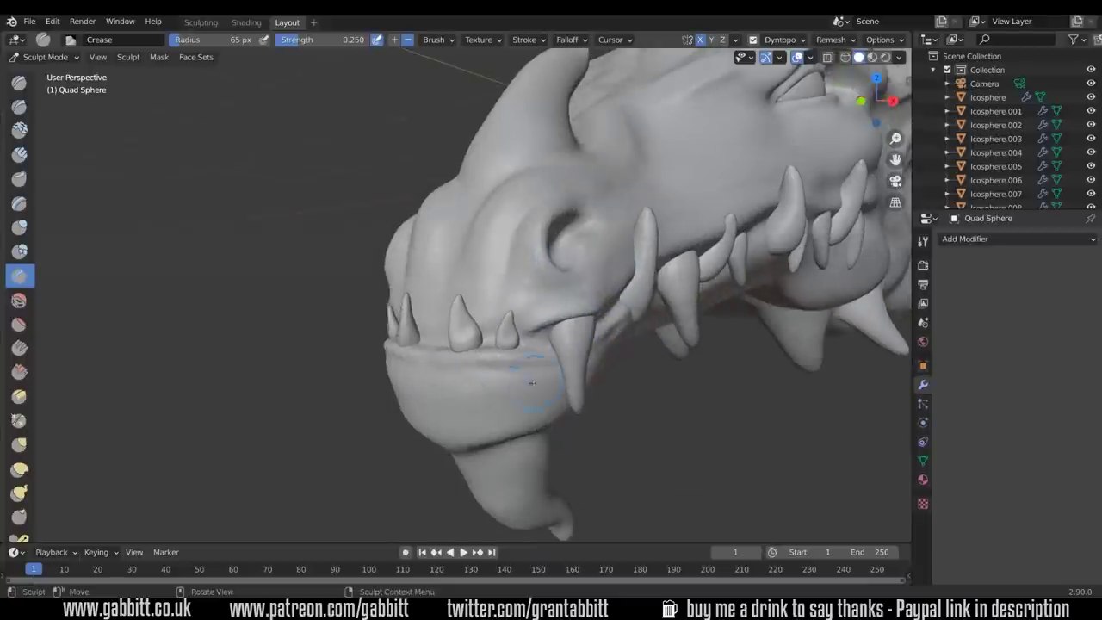
{"action": "middle_click_drag", "start_coordinate": [537, 382], "coordinate": [425, 319]}
Build up the gum and lip around the front lower teeth with the Draw brush at 65 px radius.
{"action": "left_click", "coordinate": [19, 82]}
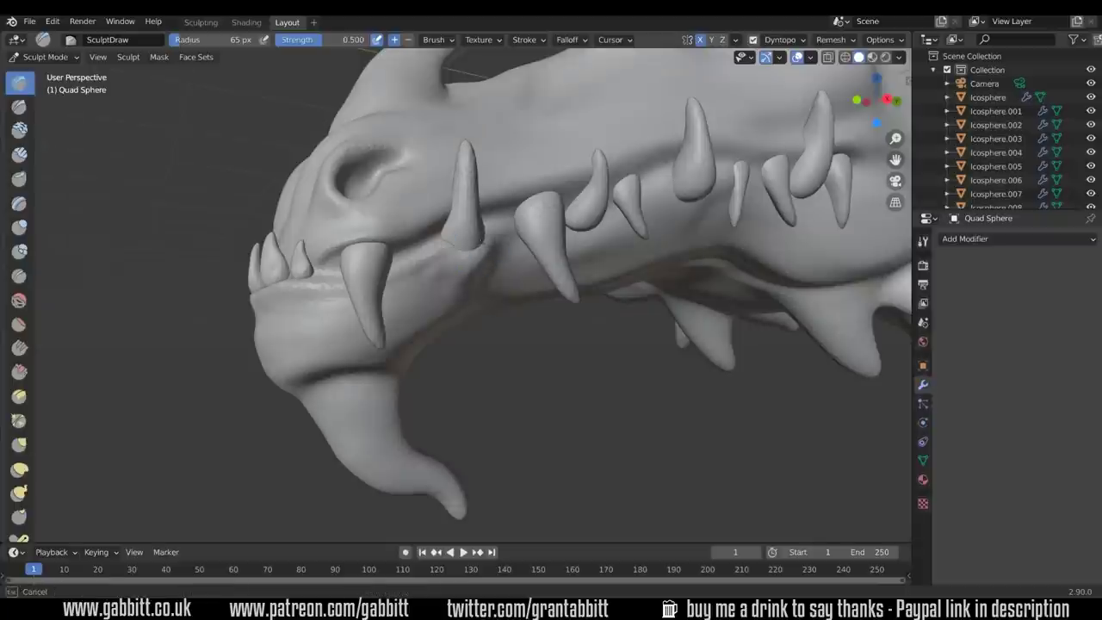
{"action": "middle_click_drag", "start_coordinate": [464, 267], "coordinate": [476, 284]}
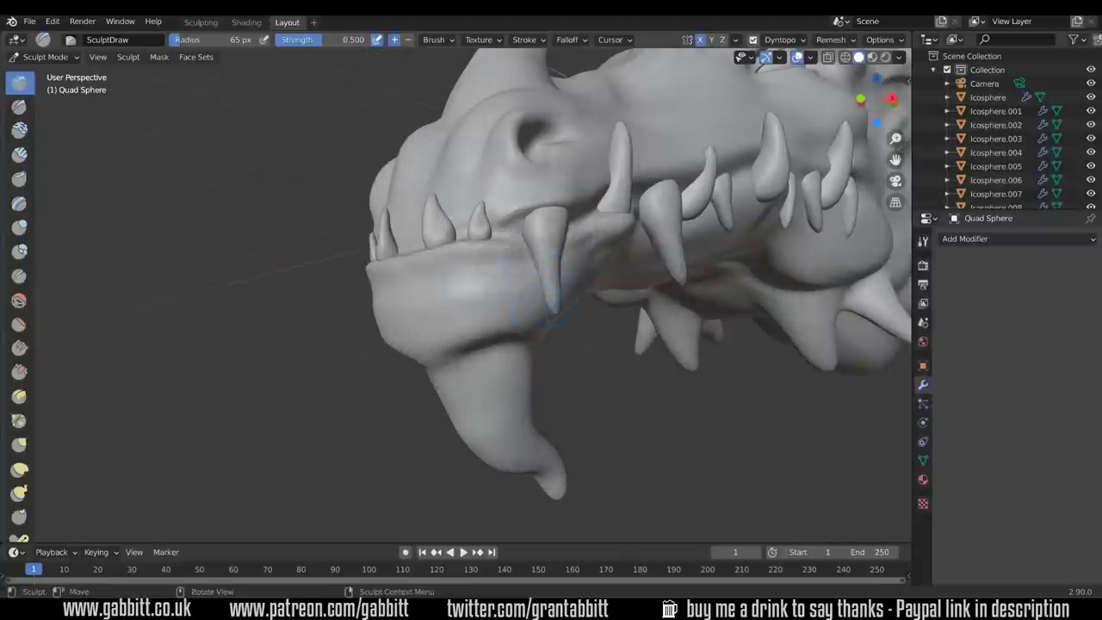
{"action": "middle_click_drag", "start_coordinate": [560, 301], "coordinate": [560, 365]}
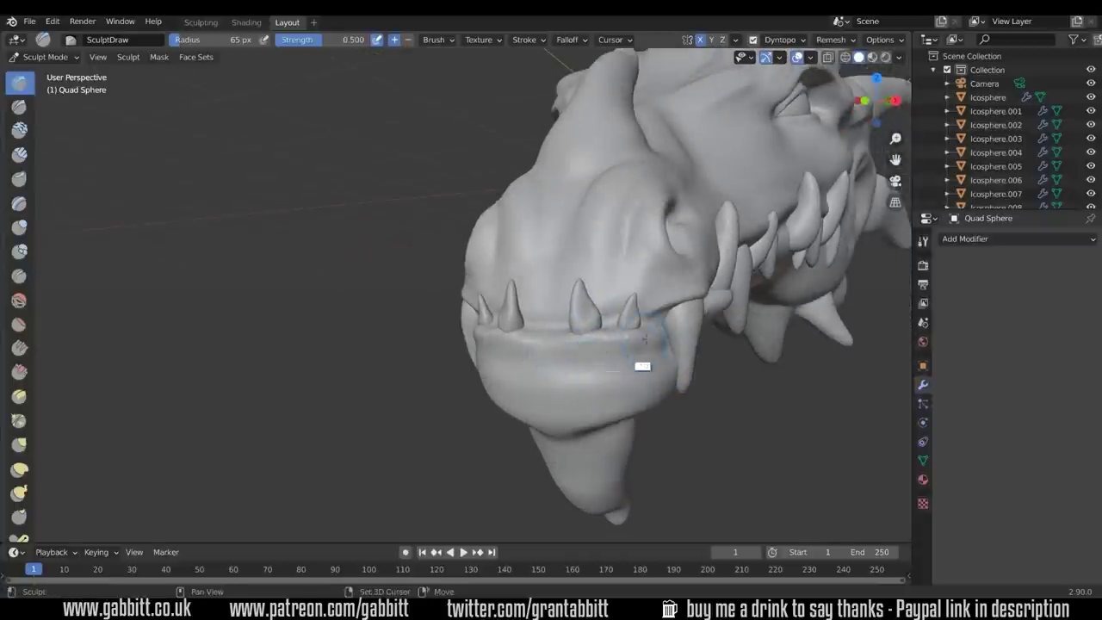
Reduce the Draw brush radius to 43 px, raise gums around the bases of the other upward teeth and smooth them.
{"action": "key", "text": "f"}
{"action": "middle_click_drag", "start_coordinate": [684, 344], "coordinate": [495, 295]}
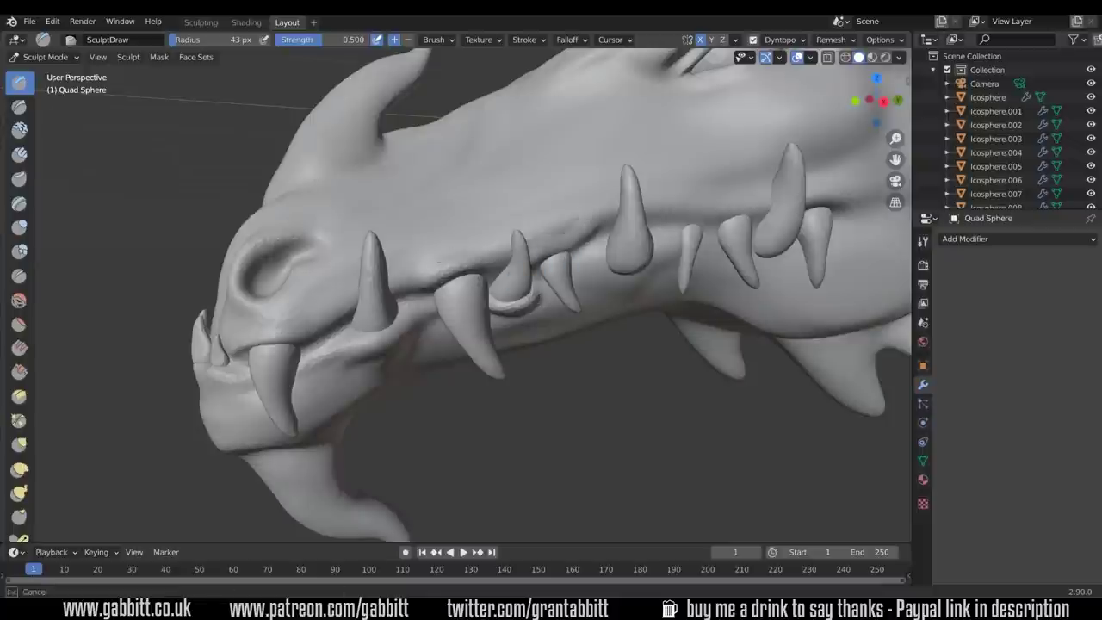
{"action": "middle_click_drag", "start_coordinate": [461, 252], "coordinate": [577, 275]}
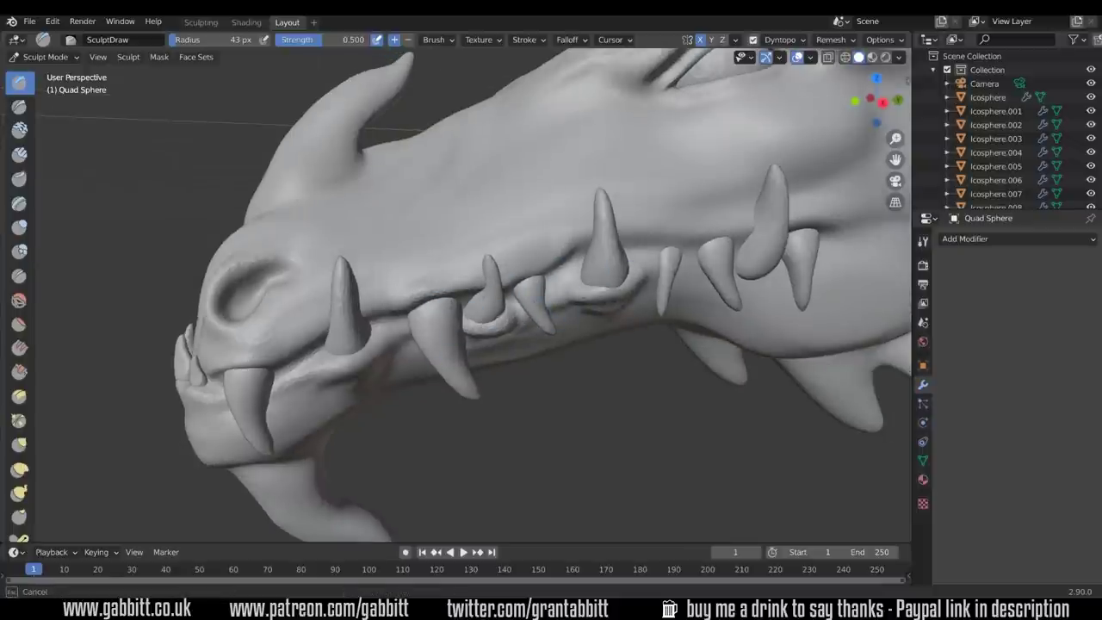
{"action": "left_click_drag", "start_coordinate": [494, 324], "coordinate": [444, 320], "text": "shift"}
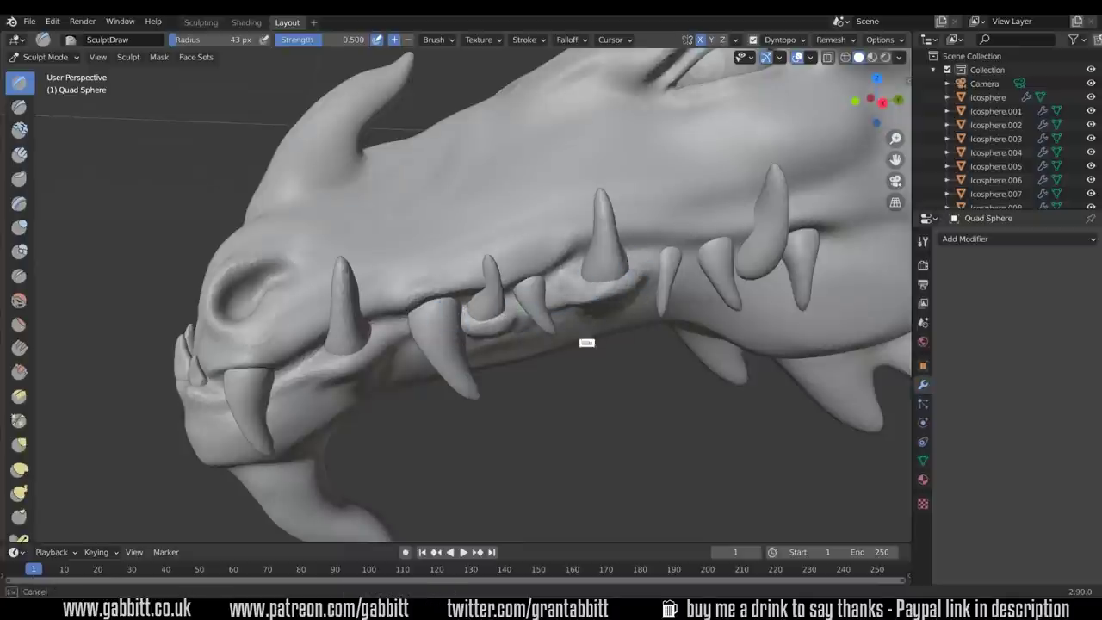
{"action": "middle_click_drag", "start_coordinate": [640, 317], "coordinate": [635, 378], "text": "ctrl"}
Add Clay Strips at 76 px radius beneath the lower gums along the side of the jaw.
{"action": "middle_click_drag", "start_coordinate": [636, 378], "coordinate": [603, 138]}
{"action": "key", "text": "f"}
{"action": "left_click", "coordinate": [615, 131]}
{"action": "key", "text": "c"}
{"action": "left_click", "coordinate": [19, 155]}
{"action": "left_click_drag", "start_coordinate": [590, 129], "coordinate": [545, 179]}
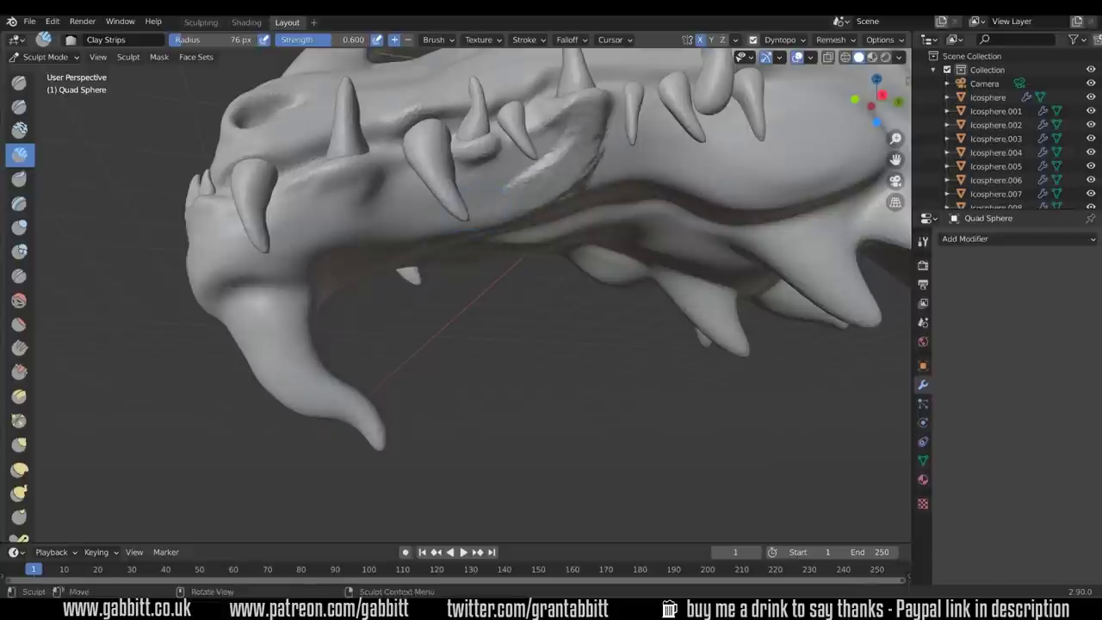
{"action": "left_click_drag", "start_coordinate": [418, 210], "coordinate": [365, 201]}
Enlarge the Clay Strips brush to 105 px, thicken the lower jaw back towards the cheek and smooth the strokes.
{"action": "key", "text": "f"}
{"action": "left_click", "coordinate": [586, 141]}
{"action": "left_click_drag", "start_coordinate": [582, 136], "coordinate": [535, 184]}
{"action": "middle_click_drag", "start_coordinate": [651, 134], "coordinate": [633, 157]}
{"action": "mouse_move", "coordinate": [644, 153]}
{"action": "left_mouse_down"}
{"action": "mouse_move", "coordinate": [633, 173]}
{"action": "mouse_move", "coordinate": [584, 164]}
{"action": "left_mouse_up"}
{"action": "middle_click_drag", "start_coordinate": [613, 221], "coordinate": [620, 241]}
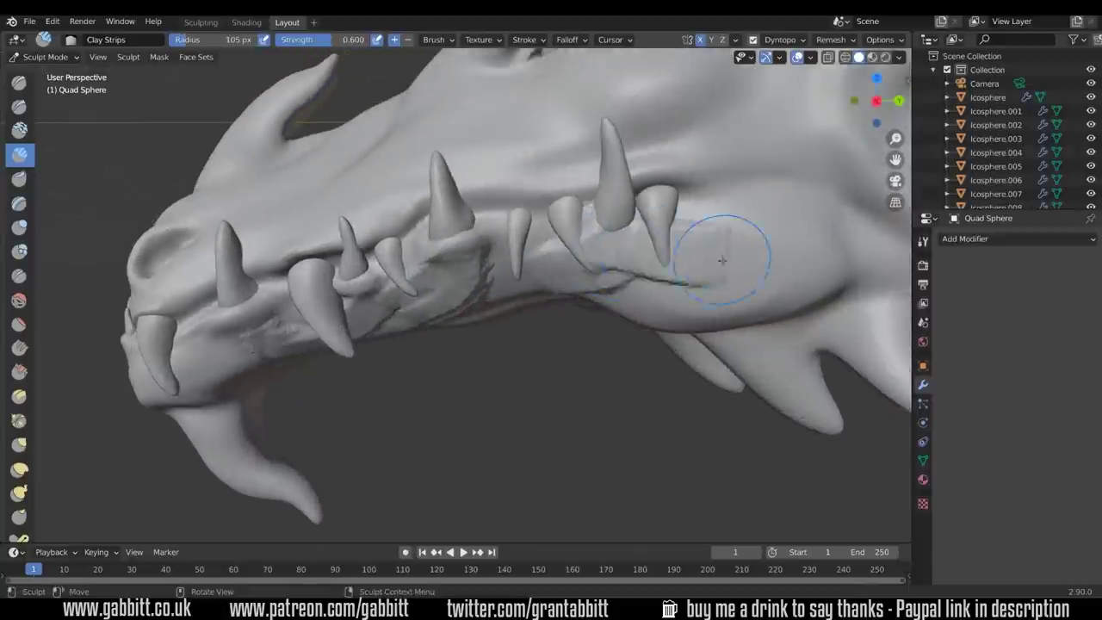
{"action": "left_click_drag", "start_coordinate": [730, 227], "coordinate": [676, 224]}
{"action": "mouse_move", "coordinate": [496, 298]}
{"action": "left_mouse_down", "text": "shift"}
{"action": "mouse_move", "coordinate": [472, 304]}
{"action": "mouse_move", "coordinate": [499, 309]}
{"action": "left_mouse_up", "text": "shift"}
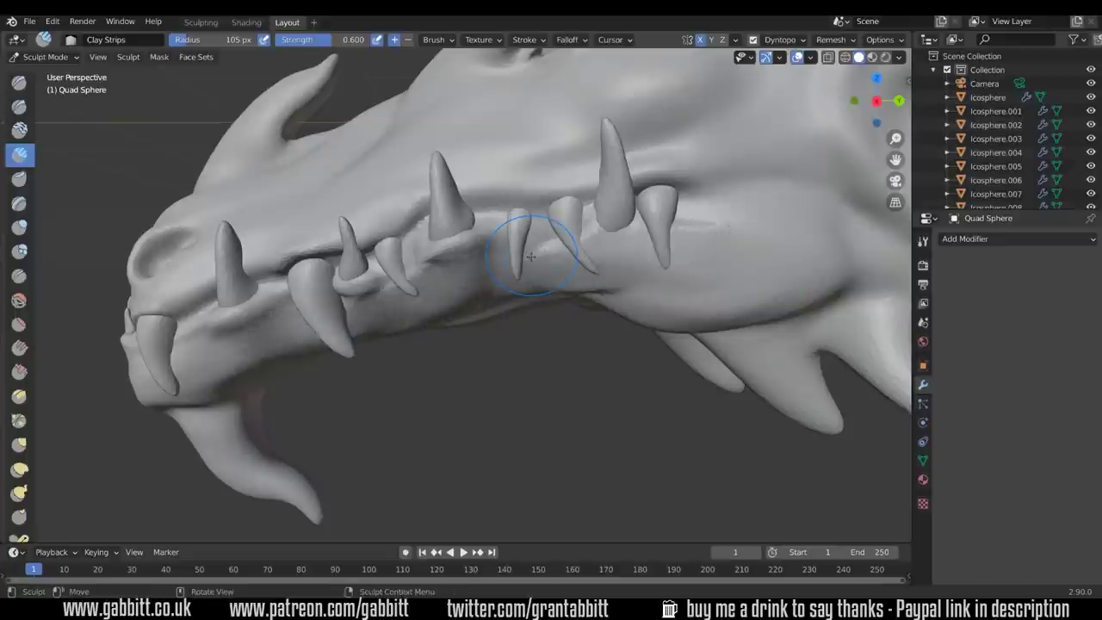
{"action": "middle_click_drag", "start_coordinate": [532, 256], "coordinate": [651, 283]}
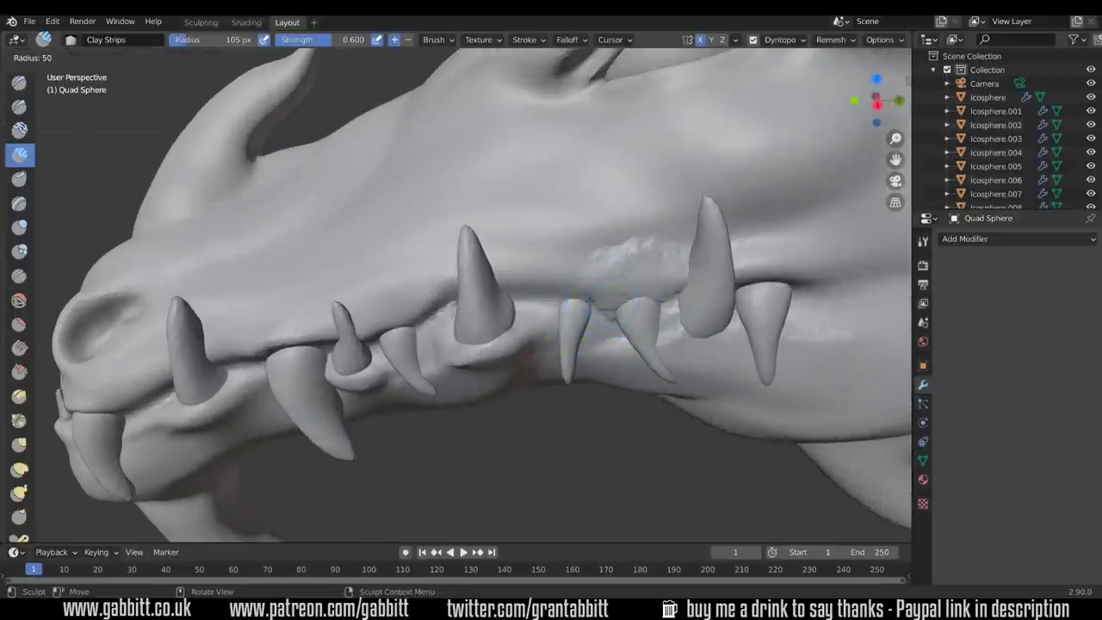
Build up the upper gum line around the teeth from cheek to snout with Clay Strips at 50 px radius.
{"action": "left_click_drag", "start_coordinate": [595, 301], "coordinate": [538, 296]}
{"action": "left_click_drag", "start_coordinate": [441, 303], "coordinate": [372, 322]}
{"action": "mouse_move", "coordinate": [739, 277]}
{"action": "left_mouse_down"}
{"action": "mouse_move", "coordinate": [839, 289]}
{"action": "mouse_move", "coordinate": [498, 308]}
{"action": "left_mouse_up"}
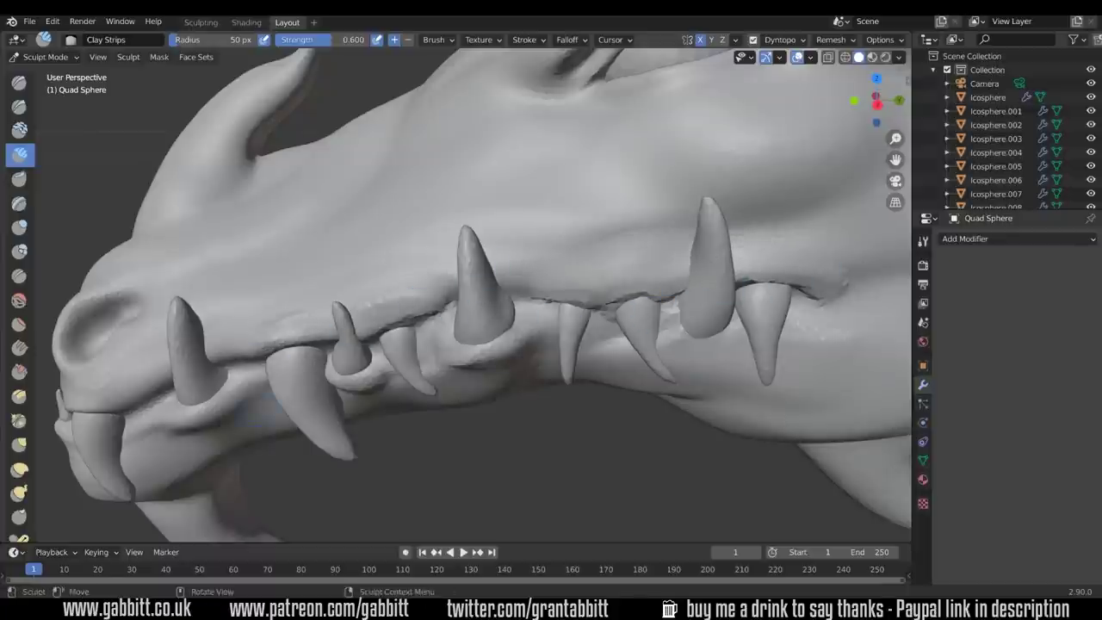
{"action": "middle_click_drag", "start_coordinate": [259, 412], "coordinate": [460, 304]}
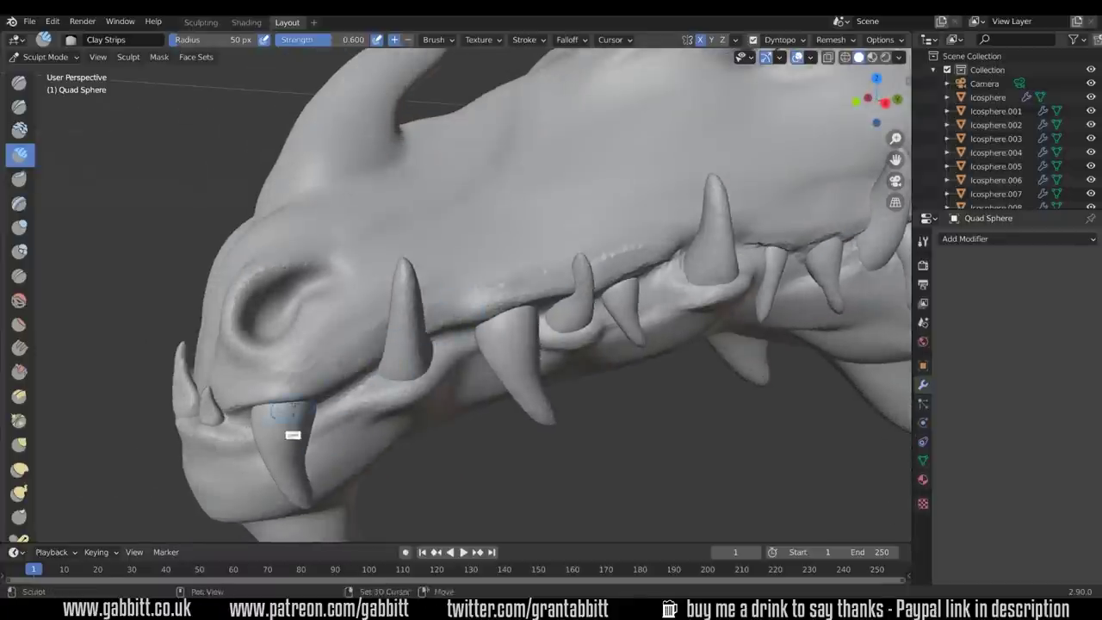
{"action": "middle_click_drag", "start_coordinate": [268, 408], "coordinate": [362, 379]}
Set the dynamic topology's constant detail resolution to 50.
{"action": "left_click", "coordinate": [802, 40]}
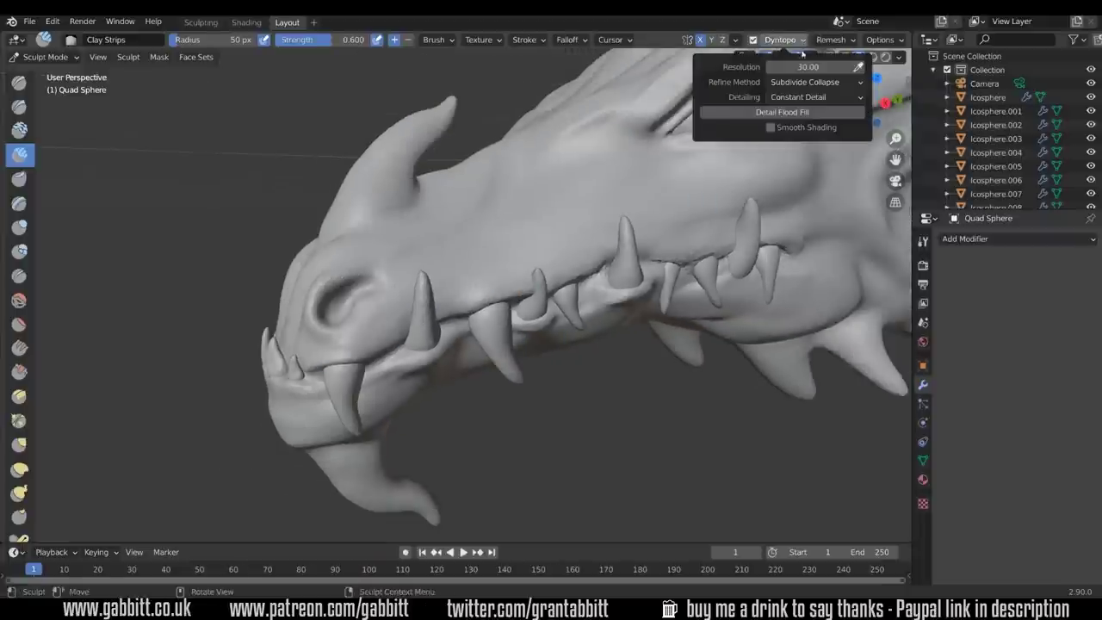
{"action": "type", "text": "50"}
{"action": "key", "text": "Return"}
Add Clay Strips folds along the side of the snout below the eye and smooth them into the surface.
{"action": "middle_click_drag", "start_coordinate": [792, 176], "coordinate": [708, 288]}
{"action": "scroll", "coordinate": [695, 286], "scroll_direction": "down", "scroll_amount": 4}
{"action": "middle_click_drag", "start_coordinate": [578, 389], "coordinate": [561, 417]}
{"action": "scroll", "coordinate": [562, 417], "scroll_direction": "up", "scroll_amount": 3}
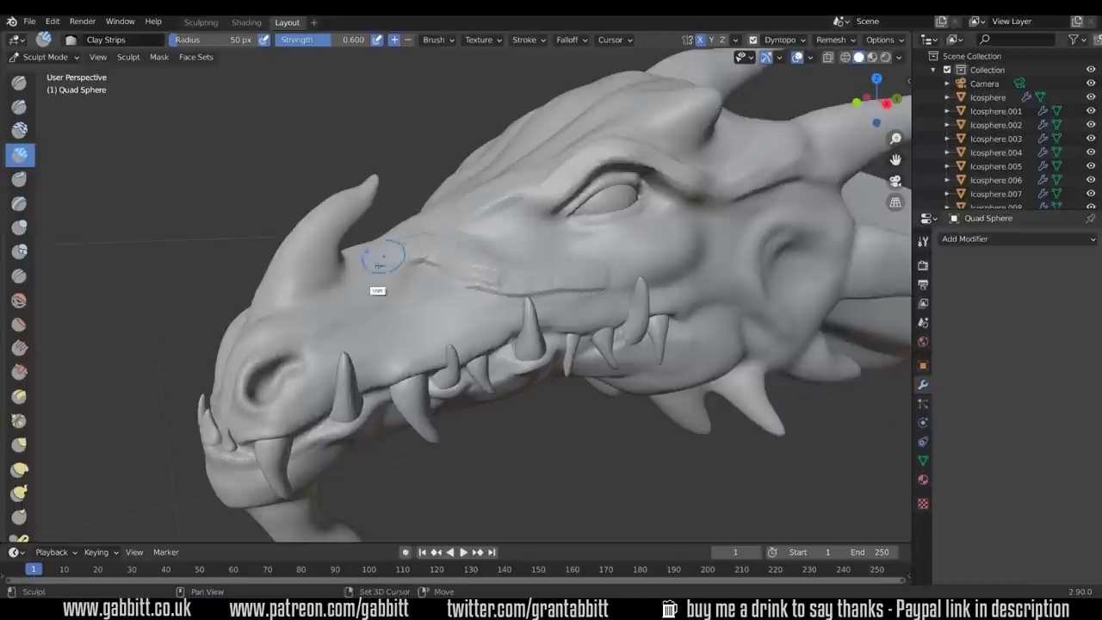
{"action": "middle_click_drag", "start_coordinate": [448, 285], "coordinate": [614, 290]}
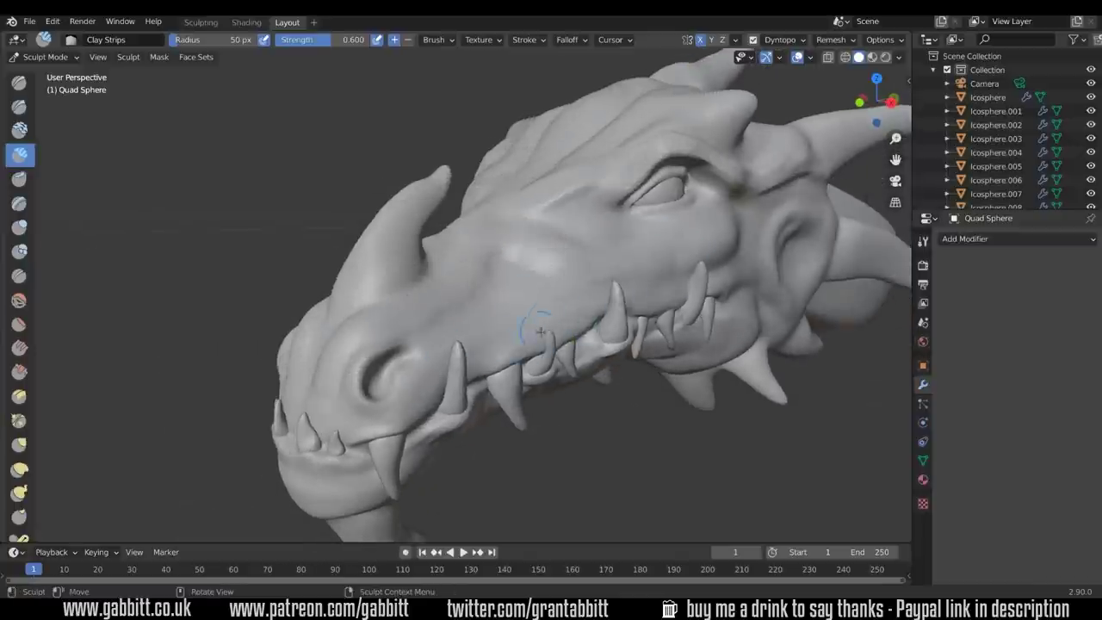
Carve the inner rim of the ear with the Crease brush at 50 px radius and 0.250 strength.
{"action": "key", "text": "shift+c"}
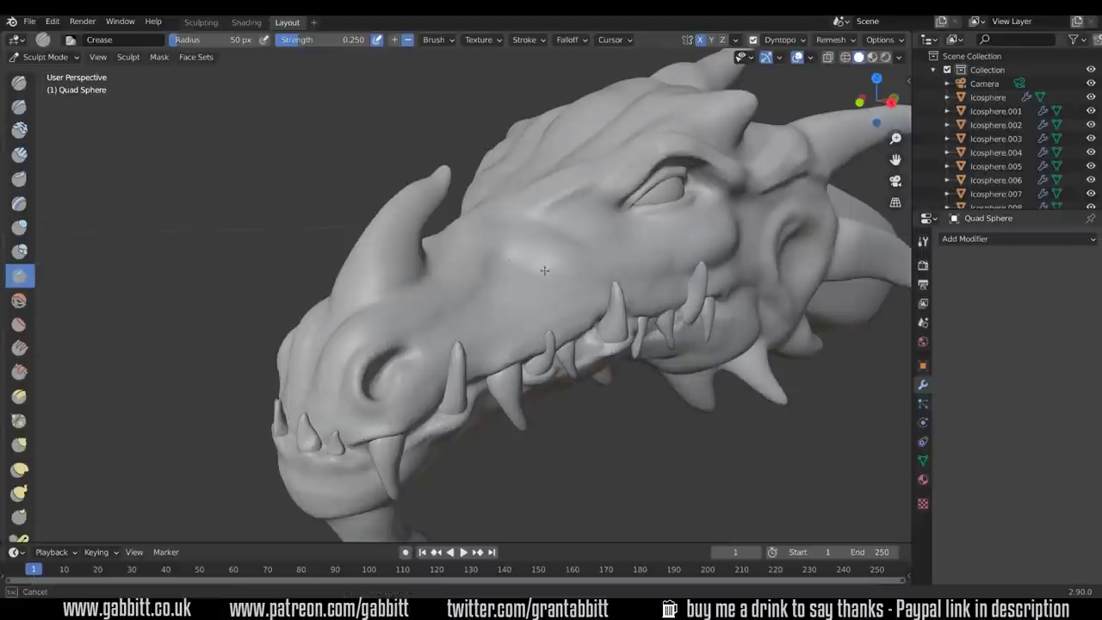
{"action": "mouse_move", "coordinate": [522, 270]}
{"action": "middle_mouse_down"}
{"action": "mouse_move", "coordinate": [490, 344]}
{"action": "mouse_move", "coordinate": [516, 348]}
{"action": "middle_mouse_up"}
{"action": "mouse_move", "coordinate": [463, 376]}
{"action": "middle_mouse_down"}
{"action": "mouse_move", "coordinate": [489, 308]}
{"action": "mouse_move", "coordinate": [611, 359]}
{"action": "mouse_move", "coordinate": [565, 320]}
{"action": "middle_mouse_up"}
{"action": "mouse_move", "coordinate": [541, 256]}
{"action": "middle_mouse_down"}
{"action": "mouse_move", "coordinate": [617, 261]}
{"action": "mouse_move", "coordinate": [576, 265]}
{"action": "mouse_move", "coordinate": [544, 164]}
{"action": "middle_mouse_up"}
{"action": "mouse_move", "coordinate": [534, 260]}
{"action": "left_mouse_down"}
{"action": "mouse_move", "coordinate": [556, 163]}
{"action": "mouse_move", "coordinate": [474, 190]}
{"action": "mouse_move", "coordinate": [499, 245]}
{"action": "left_mouse_up"}
{"action": "mouse_move", "coordinate": [533, 148]}
{"action": "left_mouse_down"}
{"action": "mouse_move", "coordinate": [483, 157]}
{"action": "mouse_move", "coordinate": [504, 246]}
{"action": "left_mouse_up"}
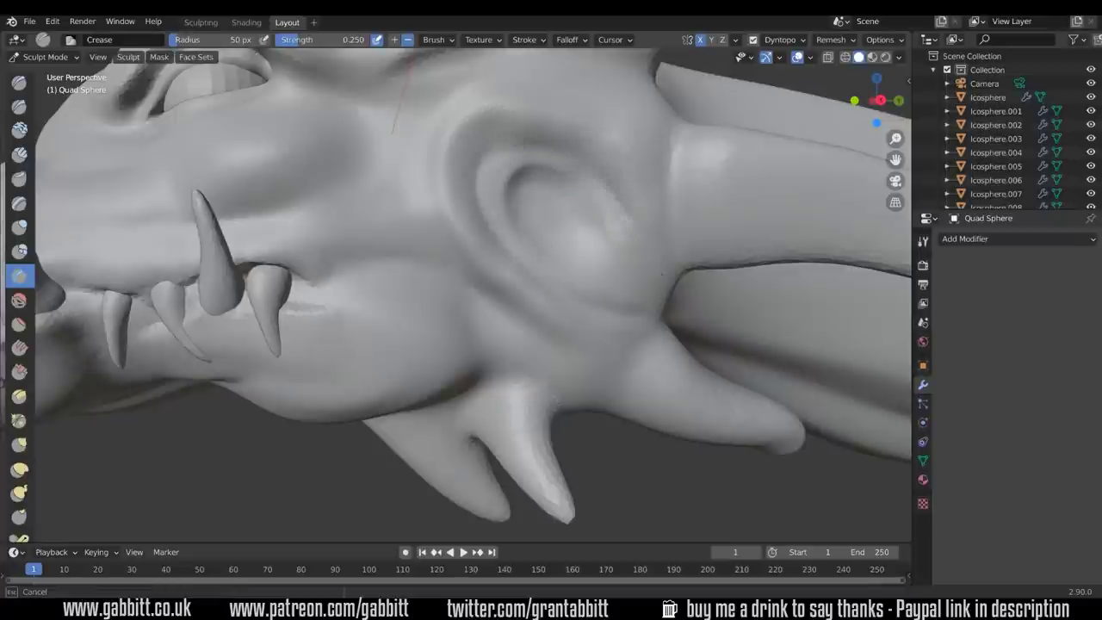
Crease the transitions around the jaw spikes and the base of the chin horn to define where they meet the skin.
{"action": "middle_click_drag", "start_coordinate": [527, 216], "coordinate": [448, 284]}
{"action": "scroll", "coordinate": [571, 441], "scroll_direction": "down", "scroll_amount": 3}
{"action": "mouse_move", "coordinate": [594, 409]}
{"action": "middle_mouse_down"}
{"action": "mouse_move", "coordinate": [570, 440]}
{"action": "mouse_move", "coordinate": [501, 482]}
{"action": "mouse_move", "coordinate": [594, 396]}
{"action": "mouse_move", "coordinate": [633, 319]}
{"action": "middle_mouse_up"}
{"action": "scroll", "coordinate": [593, 397], "scroll_direction": "up", "scroll_amount": 3}
{"action": "mouse_move", "coordinate": [426, 200]}
{"action": "left_mouse_down"}
{"action": "mouse_move", "coordinate": [370, 219]}
{"action": "mouse_move", "coordinate": [431, 203]}
{"action": "left_mouse_up"}
{"action": "middle_click_drag", "start_coordinate": [396, 267], "coordinate": [310, 336]}
{"action": "left_click_drag", "start_coordinate": [185, 246], "coordinate": [184, 249]}
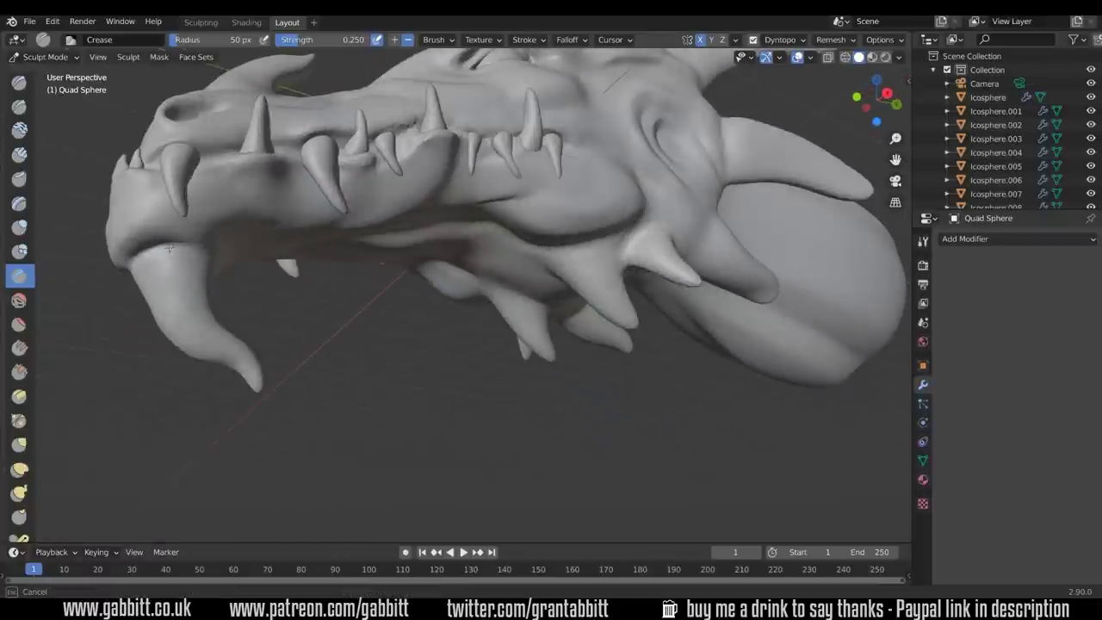
{"action": "mouse_move", "coordinate": [183, 250]}
{"action": "middle_mouse_down"}
{"action": "mouse_move", "coordinate": [465, 258]}
{"action": "mouse_move", "coordinate": [422, 366]}
{"action": "middle_mouse_up"}
{"action": "mouse_move", "coordinate": [586, 372]}
{"action": "middle_mouse_down"}
{"action": "mouse_move", "coordinate": [511, 373]}
{"action": "mouse_move", "coordinate": [507, 323]}
{"action": "middle_mouse_up"}
{"action": "mouse_move", "coordinate": [196, 316]}
{"action": "left_mouse_down"}
{"action": "mouse_move", "coordinate": [172, 301]}
{"action": "mouse_move", "coordinate": [194, 314]}
{"action": "left_mouse_up"}
{"action": "middle_click_drag", "start_coordinate": [193, 318], "coordinate": [284, 327]}
Sculpt lengthwise folds along the neck behind the head with the inverted Crease brush.
{"action": "scroll", "coordinate": [551, 336], "scroll_direction": "down", "scroll_amount": 5}
{"action": "middle_click_drag", "start_coordinate": [573, 340], "coordinate": [439, 413]}
{"action": "middle_click_drag", "start_coordinate": [374, 403], "coordinate": [350, 273]}
{"action": "middle_click_drag", "start_coordinate": [385, 307], "coordinate": [300, 307]}
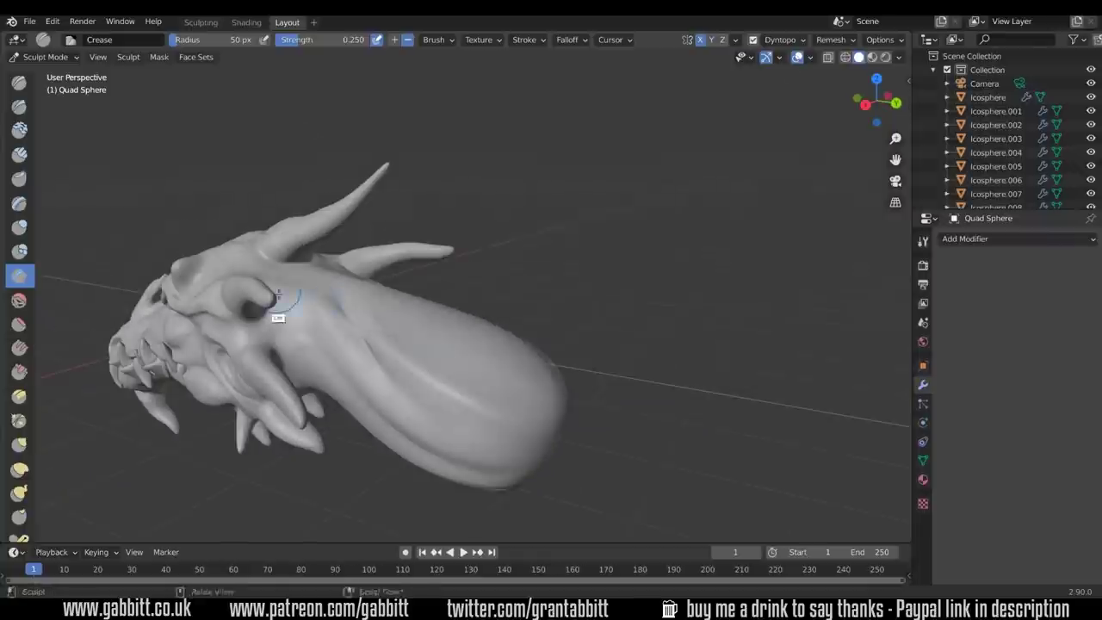
{"action": "left_click_drag", "start_coordinate": [328, 295], "coordinate": [462, 415], "text": "ctrl"}
{"action": "mouse_move", "coordinate": [464, 409]}
{"action": "middle_mouse_down"}
{"action": "mouse_move", "coordinate": [627, 301]}
{"action": "mouse_move", "coordinate": [616, 334]}
{"action": "middle_mouse_up"}
{"action": "mouse_move", "coordinate": [514, 309]}
{"action": "middle_mouse_down"}
{"action": "mouse_move", "coordinate": [270, 339]}
{"action": "mouse_move", "coordinate": [369, 291]}
{"action": "mouse_move", "coordinate": [347, 213]}
{"action": "mouse_move", "coordinate": [418, 297]}
{"action": "mouse_move", "coordinate": [377, 287]}
{"action": "mouse_move", "coordinate": [418, 290]}
{"action": "mouse_move", "coordinate": [384, 290]}
{"action": "mouse_move", "coordinate": [402, 348]}
{"action": "mouse_move", "coordinate": [495, 311]}
{"action": "mouse_move", "coordinate": [467, 336]}
{"action": "middle_mouse_up"}
{"action": "scroll", "coordinate": [468, 340], "scroll_direction": "up", "scroll_amount": 4}
{"action": "middle_click_drag", "start_coordinate": [435, 383], "coordinate": [499, 413]}
{"action": "middle_click_drag", "start_coordinate": [658, 374], "coordinate": [534, 353]}
{"action": "middle_click_drag", "start_coordinate": [534, 353], "coordinate": [379, 391], "text": "ctrl"}
{"action": "middle_click_drag", "start_coordinate": [710, 186], "coordinate": [617, 226], "text": "shift"}
{"action": "middle_click_drag", "start_coordinate": [468, 283], "coordinate": [477, 269]}
{"action": "middle_click_drag", "start_coordinate": [495, 379], "coordinate": [482, 293], "text": "ctrl"}
{"action": "middle_click_drag", "start_coordinate": [469, 340], "coordinate": [453, 244]}
Lengthen the tips of the spikes behind the ear with the Snake Hook brush at 146 px radius.
{"action": "key", "text": "f"}
{"action": "left_click", "coordinate": [403, 240]}
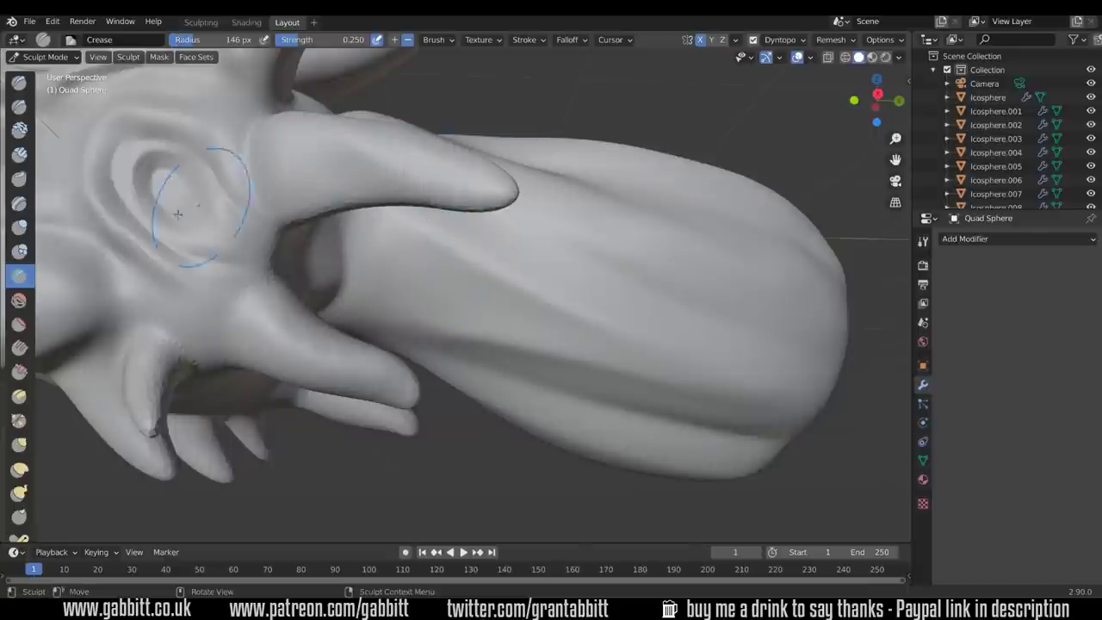
{"action": "left_click", "coordinate": [19, 493]}
{"action": "left_click_drag", "start_coordinate": [503, 183], "coordinate": [524, 194]}
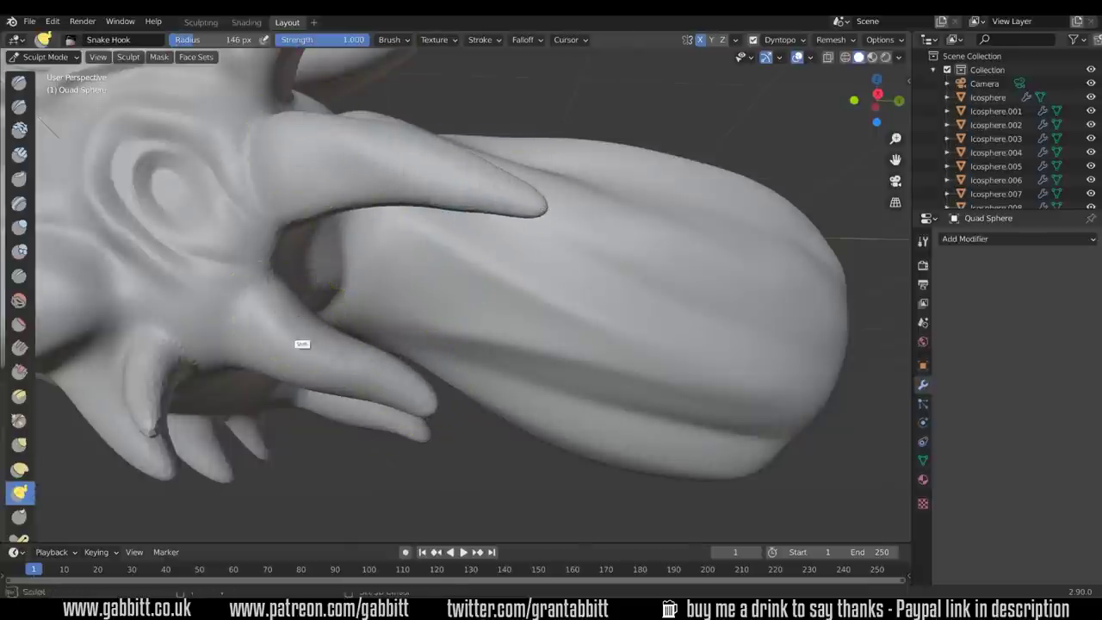
{"action": "middle_click_drag", "start_coordinate": [317, 336], "coordinate": [456, 160]}
Pull the tips of the smaller jaw spikes into sharper points with the Snake Hook brush.
{"action": "left_click_drag", "start_coordinate": [201, 229], "coordinate": [210, 217]}
{"action": "mouse_move", "coordinate": [211, 218]}
{"action": "middle_mouse_down"}
{"action": "mouse_move", "coordinate": [231, 263]}
{"action": "mouse_move", "coordinate": [361, 345]}
{"action": "middle_mouse_up"}
{"action": "mouse_move", "coordinate": [362, 344]}
{"action": "middle_mouse_down"}
{"action": "mouse_move", "coordinate": [431, 413]}
{"action": "mouse_move", "coordinate": [455, 364]}
{"action": "mouse_move", "coordinate": [434, 340]}
{"action": "middle_mouse_up"}
{"action": "left_click_drag", "start_coordinate": [379, 379], "coordinate": [363, 396]}
{"action": "middle_click_drag", "start_coordinate": [376, 383], "coordinate": [490, 301], "text": "ctrl"}
{"action": "middle_click_drag", "start_coordinate": [430, 431], "coordinate": [353, 413]}
{"action": "scroll", "coordinate": [373, 477], "scroll_direction": "down", "scroll_amount": 4}
{"action": "scroll", "coordinate": [374, 476], "scroll_direction": "up", "scroll_amount": 4}
{"action": "mouse_move", "coordinate": [373, 477]}
{"action": "middle_mouse_down"}
{"action": "mouse_move", "coordinate": [480, 336]}
{"action": "mouse_move", "coordinate": [425, 351]}
{"action": "middle_mouse_up"}
{"action": "middle_click_drag", "start_coordinate": [404, 299], "coordinate": [430, 344]}
{"action": "middle_click_drag", "start_coordinate": [487, 307], "coordinate": [508, 344]}
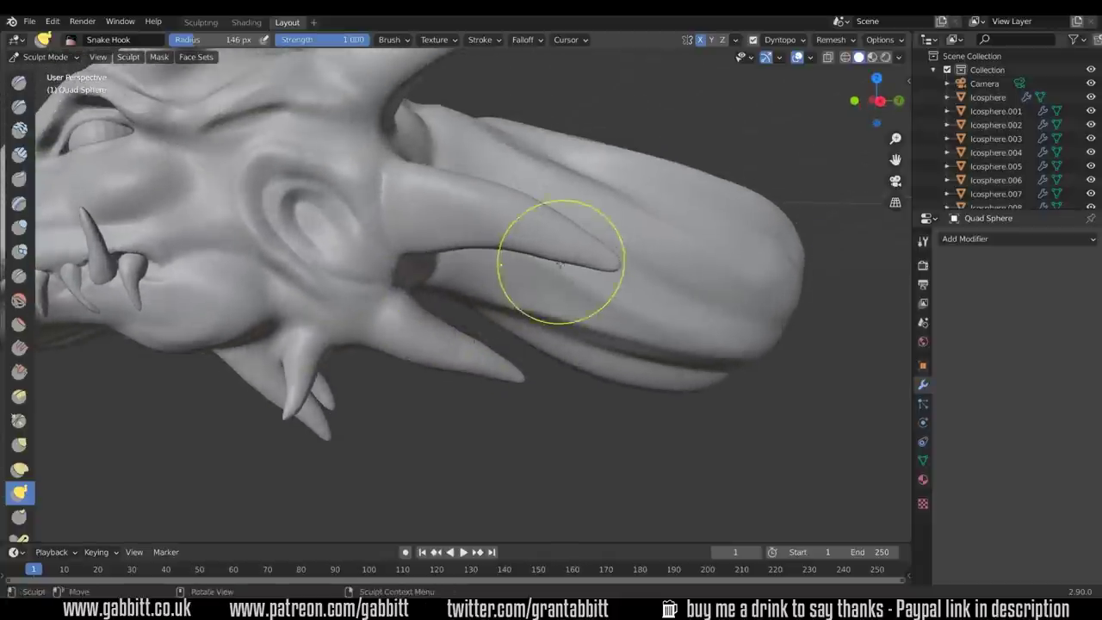
Enlarge the Snake Hook brush to 194 px and pull the chin horn's tip into a thinner, curved point.
{"action": "middle_click_drag", "start_coordinate": [602, 211], "coordinate": [331, 211], "text": "shift"}
{"action": "scroll", "coordinate": [346, 232], "scroll_direction": "down", "scroll_amount": 6}
{"action": "middle_click_drag", "start_coordinate": [332, 327], "coordinate": [482, 237], "text": "shift"}
{"action": "scroll", "coordinate": [336, 371], "scroll_direction": "up", "scroll_amount": 5}
{"action": "key", "text": "f"}
{"action": "left_click", "coordinate": [379, 396]}
{"action": "middle_click_drag", "start_coordinate": [273, 354], "coordinate": [334, 318]}
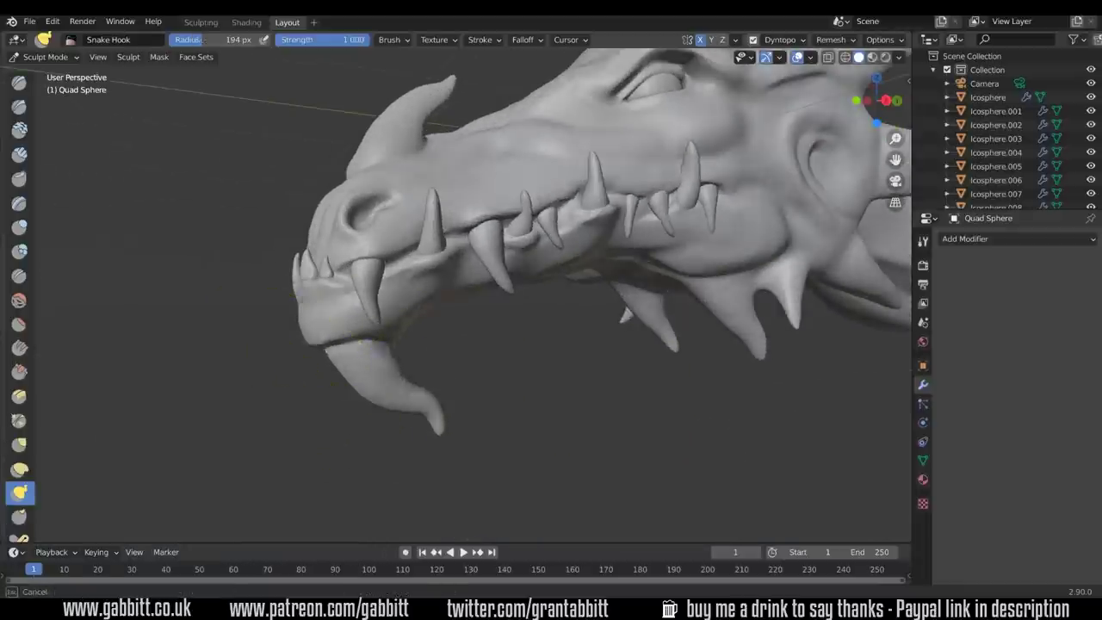
{"action": "middle_click_drag", "start_coordinate": [456, 349], "coordinate": [406, 353]}
{"action": "scroll", "coordinate": [279, 383], "scroll_direction": "up", "scroll_amount": 4}
{"action": "middle_click_drag", "start_coordinate": [296, 287], "coordinate": [457, 293]}
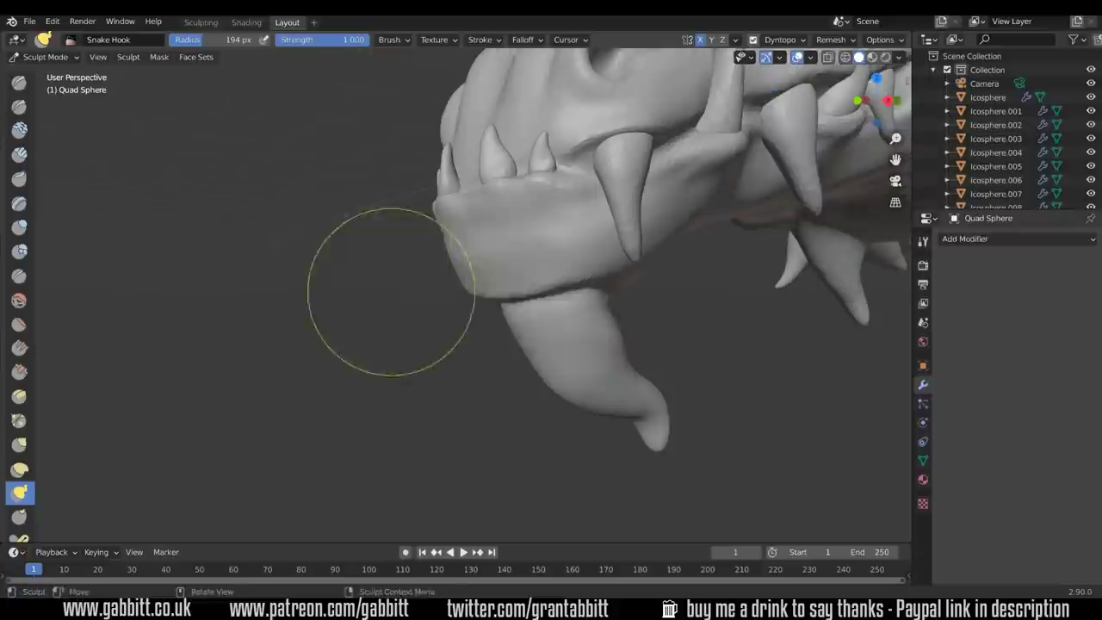
{"action": "scroll", "coordinate": [543, 315], "scroll_direction": "down", "scroll_amount": 4}
{"action": "middle_click_drag", "start_coordinate": [542, 314], "coordinate": [405, 412]}
{"action": "scroll", "coordinate": [379, 370], "scroll_direction": "down", "scroll_amount": 4}
{"action": "mouse_move", "coordinate": [357, 343]}
{"action": "middle_mouse_down"}
{"action": "mouse_move", "coordinate": [550, 344]}
{"action": "mouse_move", "coordinate": [422, 365]}
{"action": "mouse_move", "coordinate": [383, 336]}
{"action": "mouse_move", "coordinate": [492, 290]}
{"action": "mouse_move", "coordinate": [454, 281]}
{"action": "mouse_move", "coordinate": [524, 361]}
{"action": "mouse_move", "coordinate": [633, 349]}
{"action": "mouse_move", "coordinate": [502, 413]}
{"action": "middle_mouse_up"}
{"action": "scroll", "coordinate": [431, 367], "scroll_direction": "up", "scroll_amount": 6}
{"action": "scroll", "coordinate": [454, 281], "scroll_direction": "up", "scroll_amount": 4}
{"action": "scroll", "coordinate": [437, 187], "scroll_direction": "down", "scroll_amount": 6}
{"action": "left_click", "coordinate": [30, 20]}
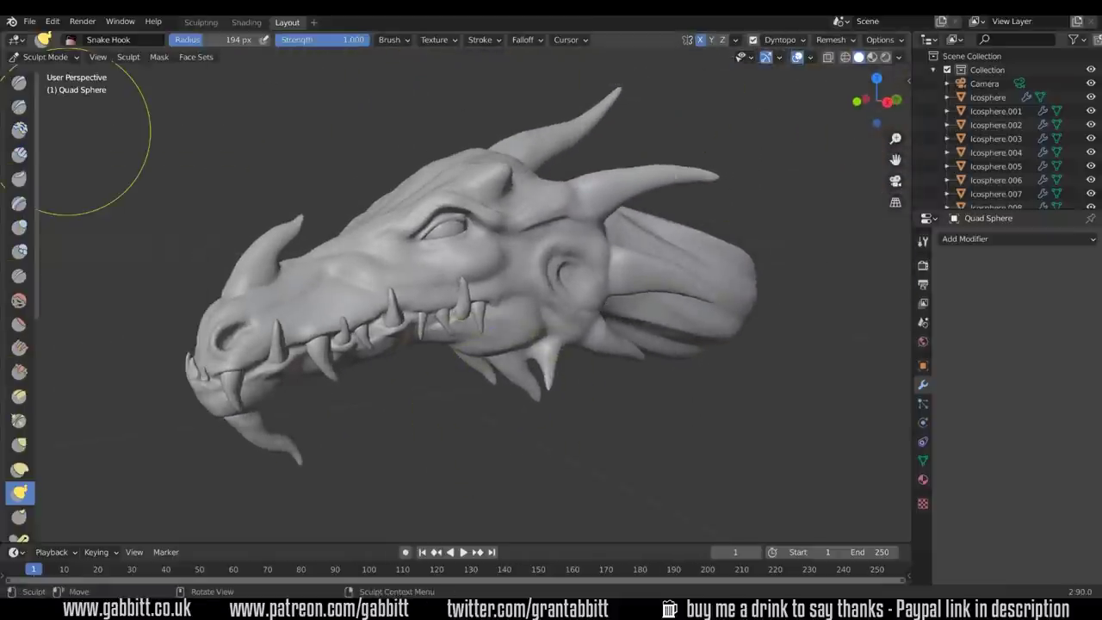
{"action": "left_click", "coordinate": [605, 150]}
{"action": "left_click", "coordinate": [832, 40]}
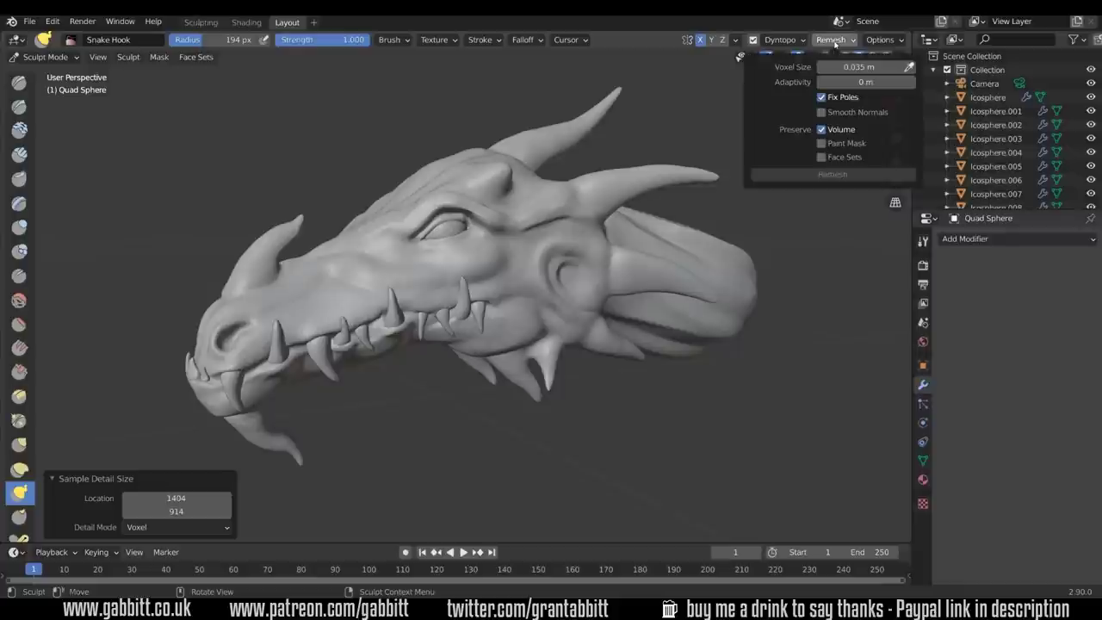
{"action": "left_click", "coordinate": [853, 67]}
{"action": "key", "text": "Return"}
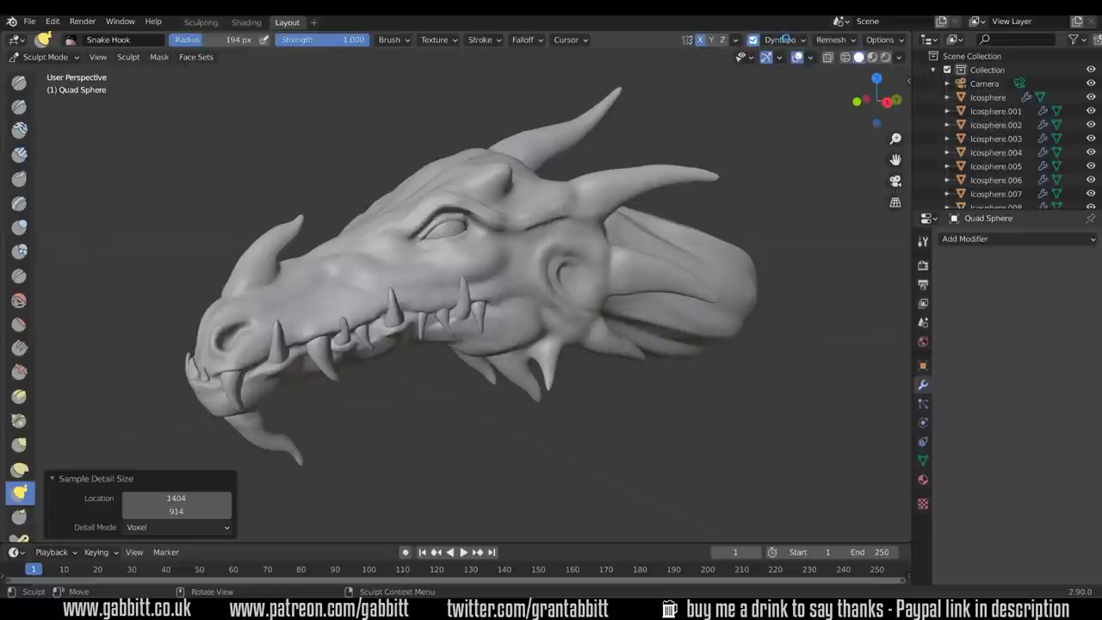
Turn off dynamic topology and remesh the head with a voxel size of 0.015 m.
{"action": "left_click", "coordinate": [787, 40]}
{"action": "left_click", "coordinate": [847, 41]}
{"action": "left_click", "coordinate": [846, 41]}
{"action": "left_click", "coordinate": [847, 65]}
{"action": "key", "text": "Return"}
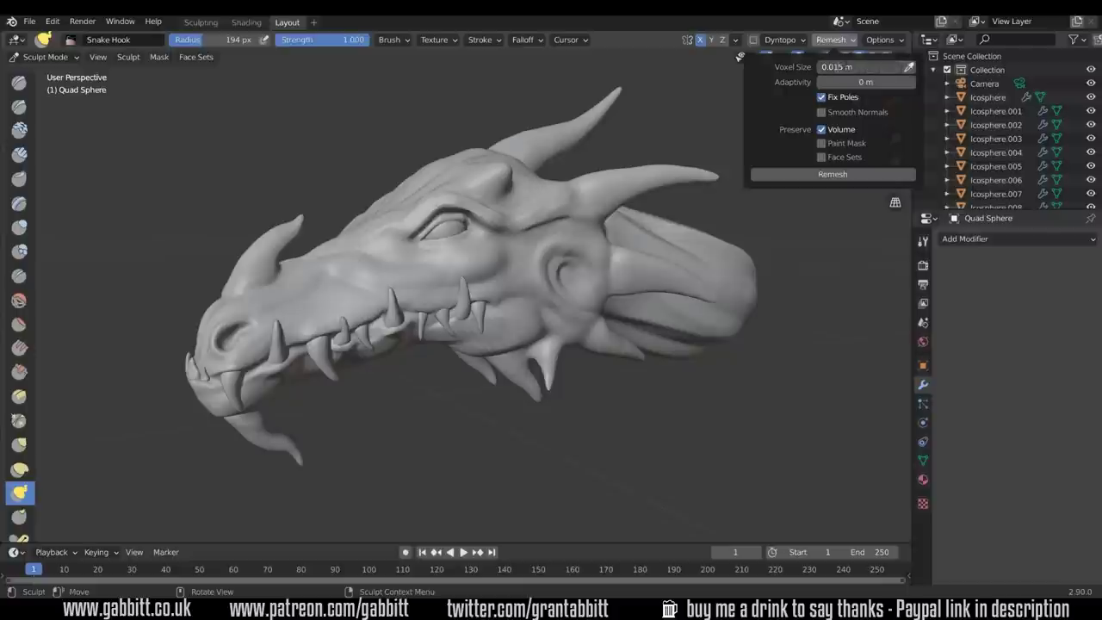
{"action": "left_click", "coordinate": [822, 175]}
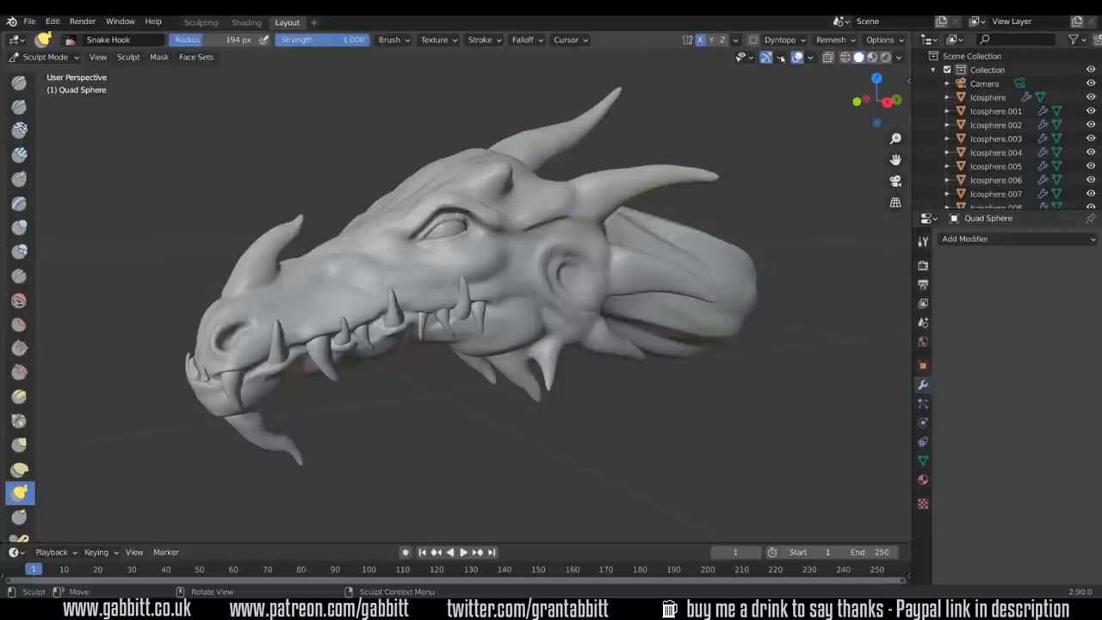
Show the mesh statistics in the viewport and inspect the remeshed surface around the eye and teeth.
{"action": "left_click", "coordinate": [810, 58]}
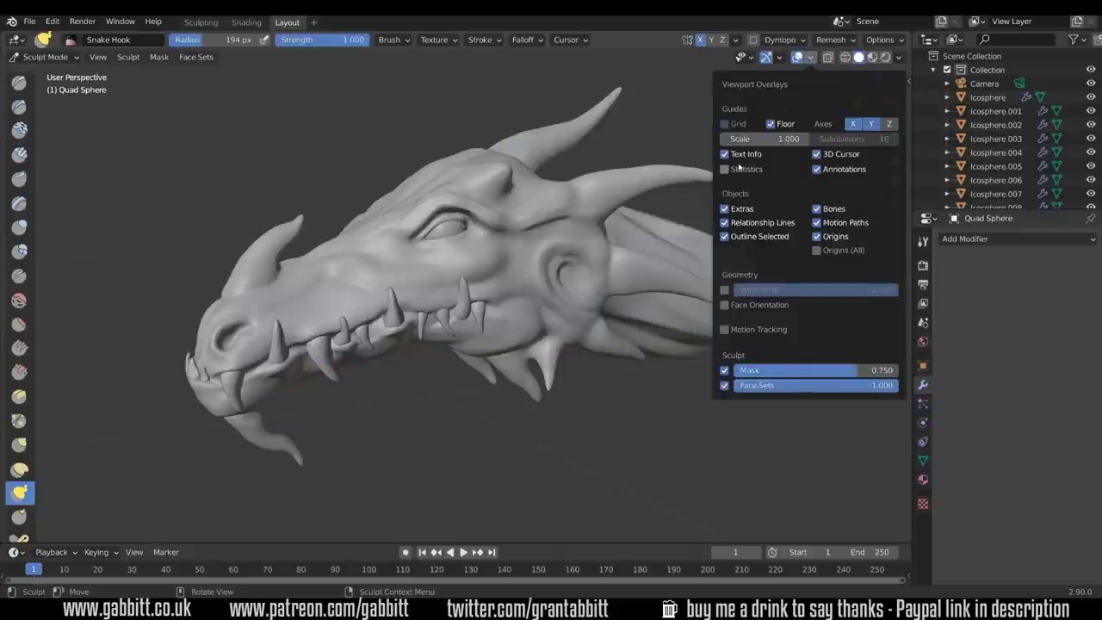
{"action": "left_click", "coordinate": [726, 170]}
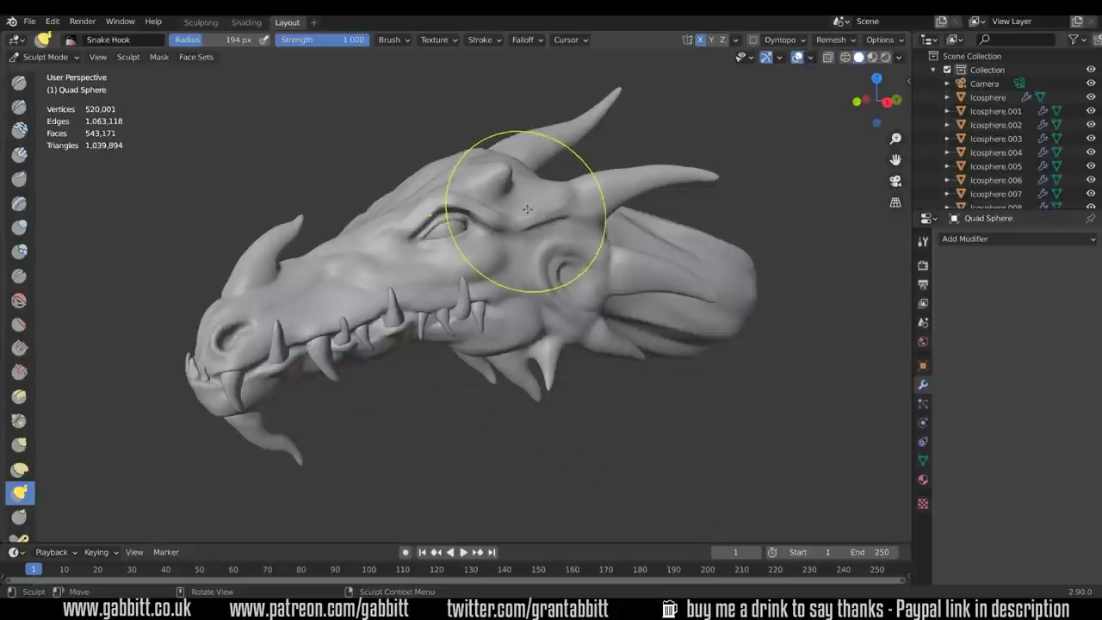
{"action": "scroll", "coordinate": [445, 241], "scroll_direction": "up", "scroll_amount": 9}
{"action": "scroll", "coordinate": [443, 240], "scroll_direction": "down", "scroll_amount": 5}
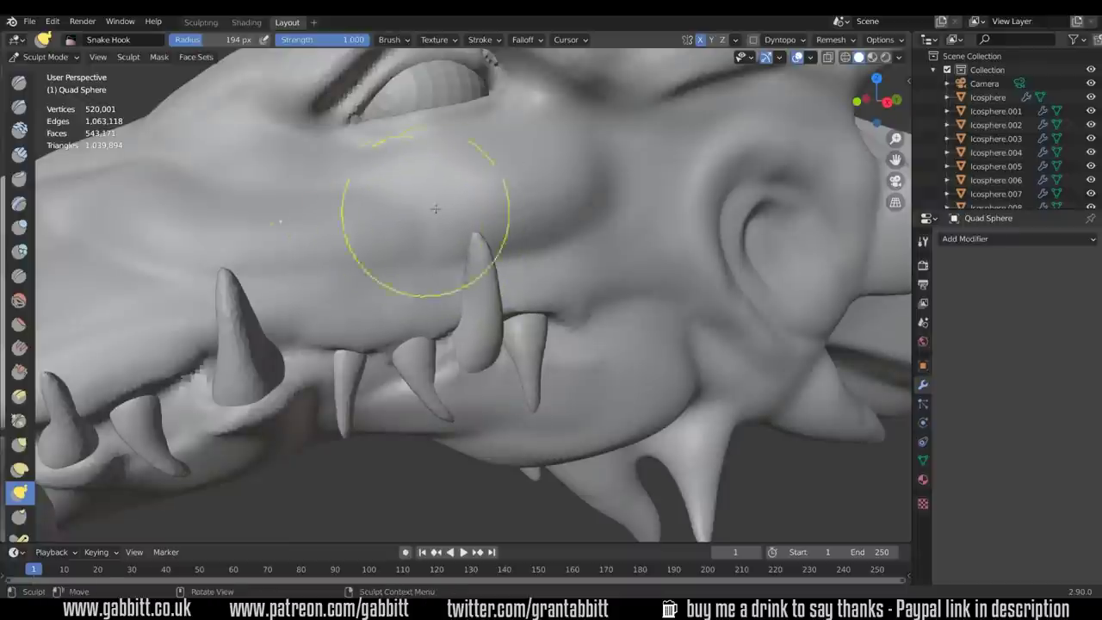
{"action": "left_click", "coordinate": [831, 39]}
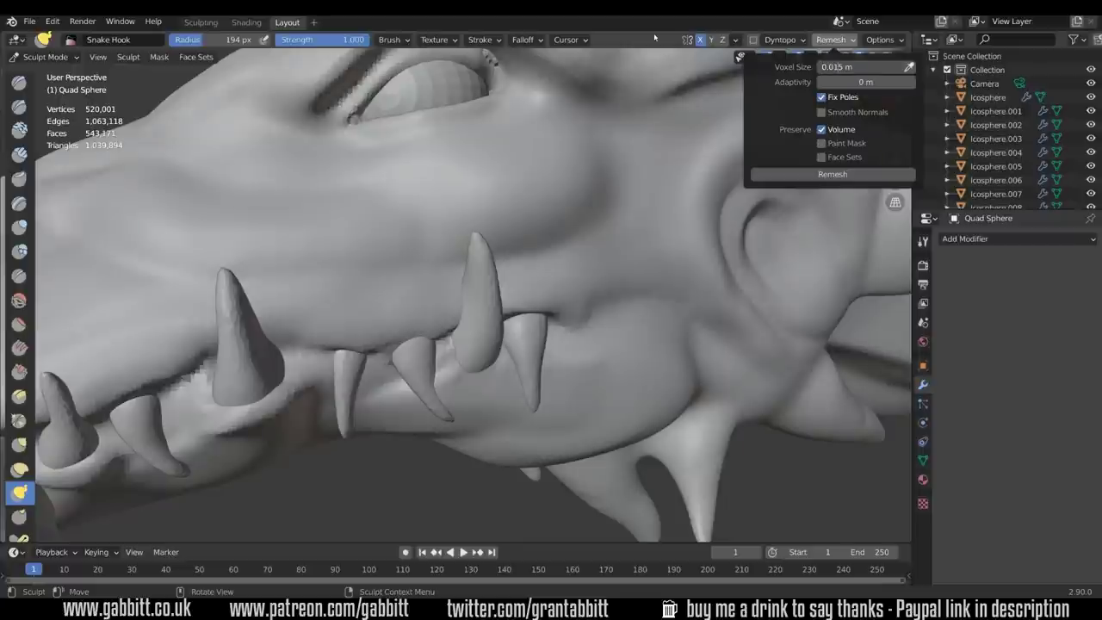
{"action": "scroll", "coordinate": [675, 153], "scroll_direction": "down", "scroll_amount": 2}
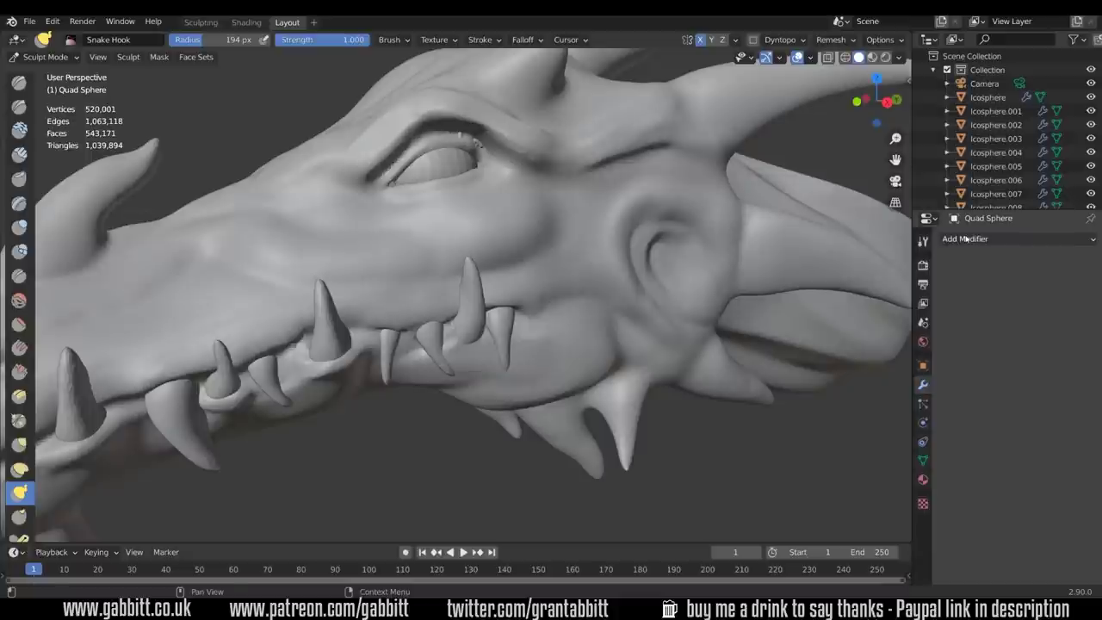
Add a Multiresolution modifier to the head and subdivide it once.
{"action": "left_click", "coordinate": [973, 240]}
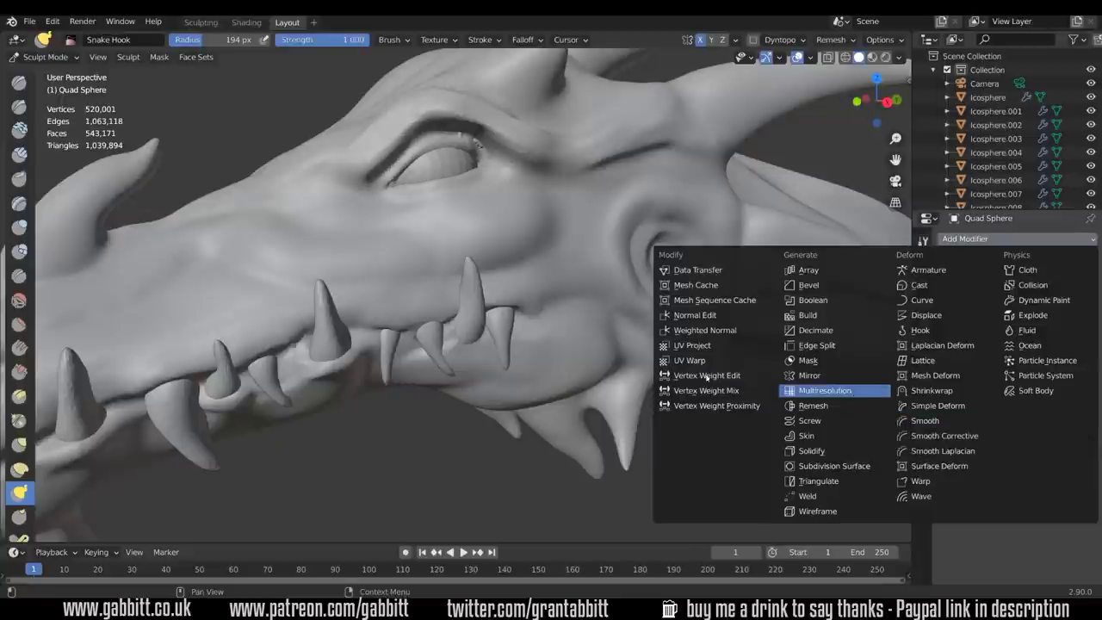
{"action": "left_click", "coordinate": [825, 391]}
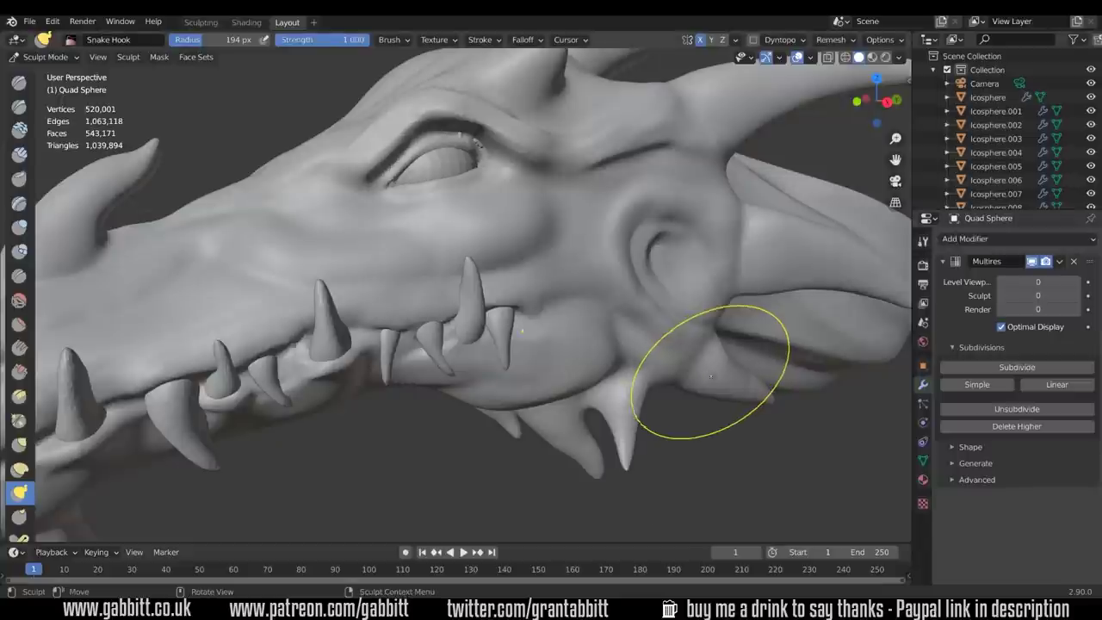
{"action": "left_click", "coordinate": [1011, 371]}
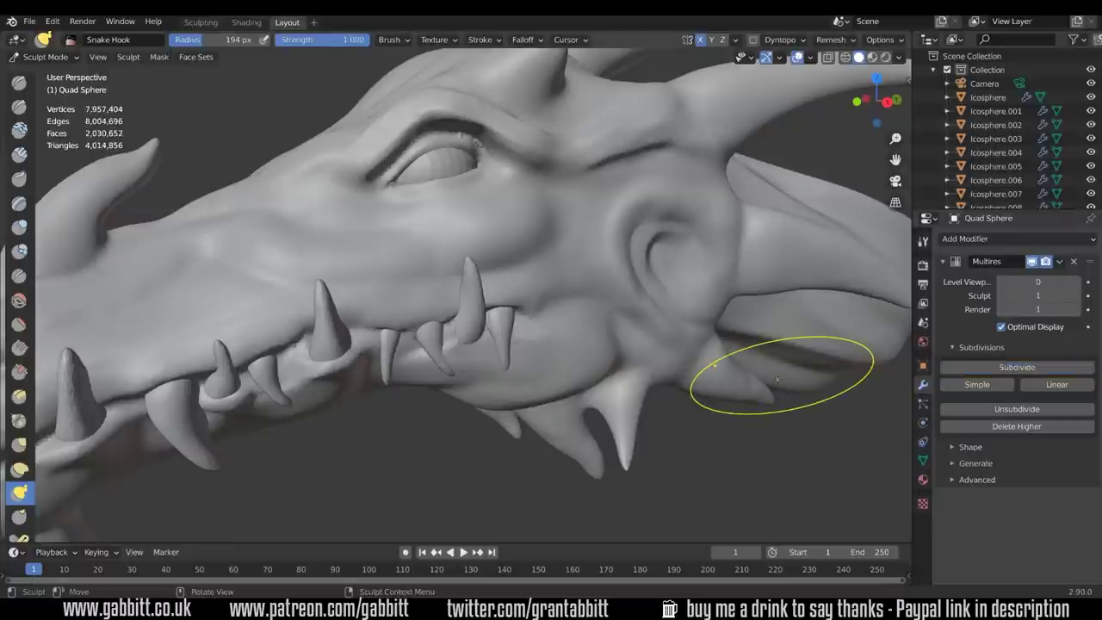
{"action": "scroll", "coordinate": [740, 391], "scroll_direction": "down", "scroll_amount": 4}
{"action": "middle_click_drag", "start_coordinate": [713, 406], "coordinate": [683, 366]}
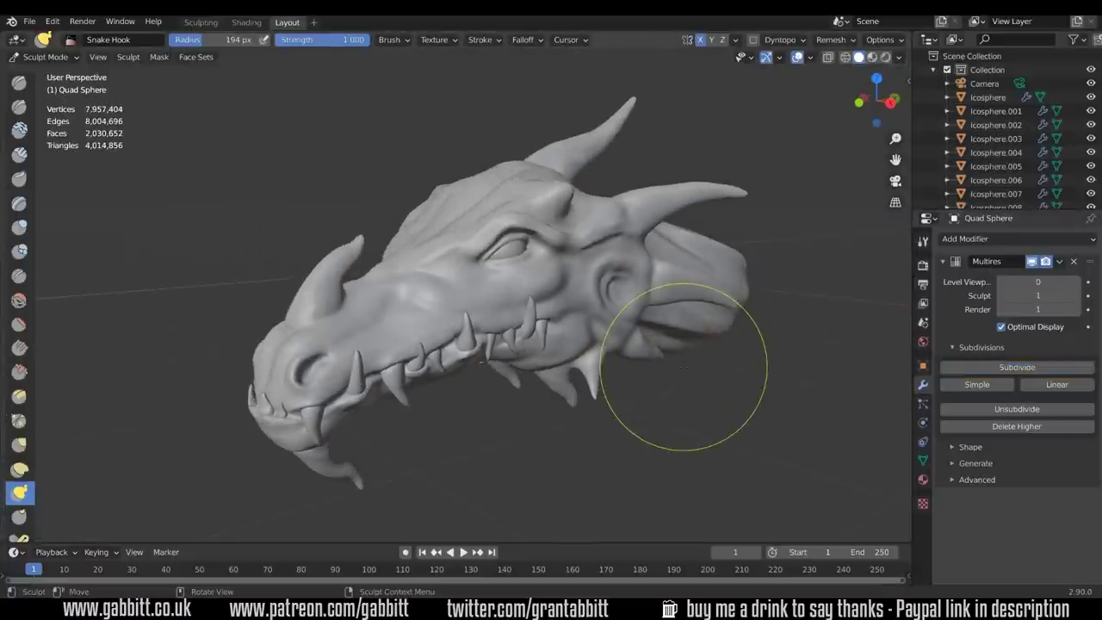
Switch to the Draw brush and display its full settings for texture sculpting.
{"action": "left_click", "coordinate": [923, 502]}
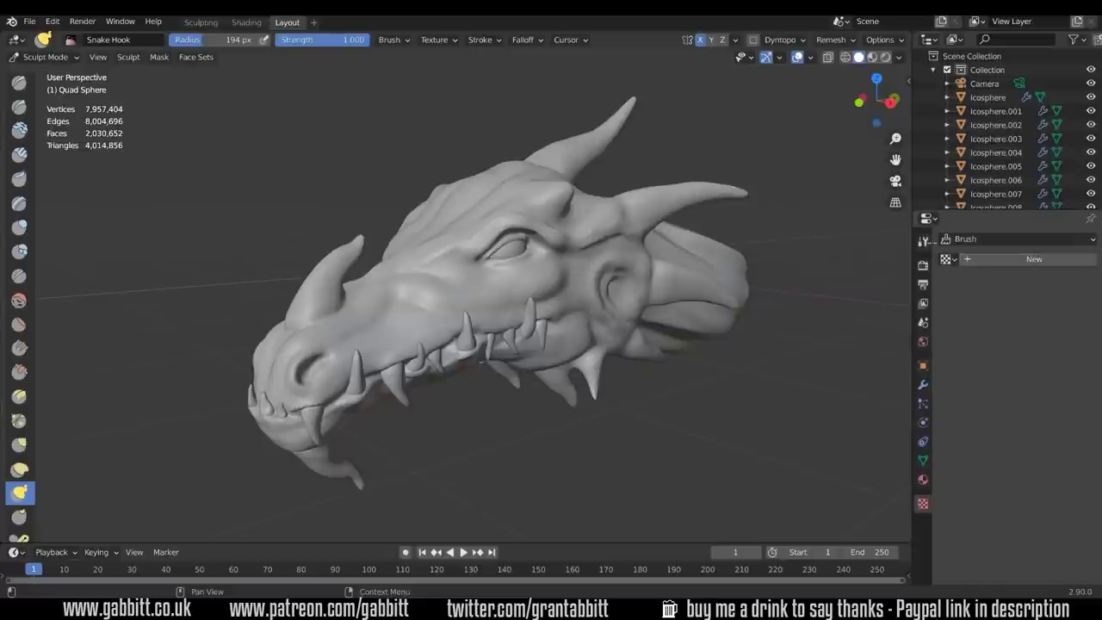
{"action": "left_click", "coordinate": [923, 241]}
{"action": "scroll", "coordinate": [1033, 288], "scroll_direction": "down", "scroll_amount": 4}
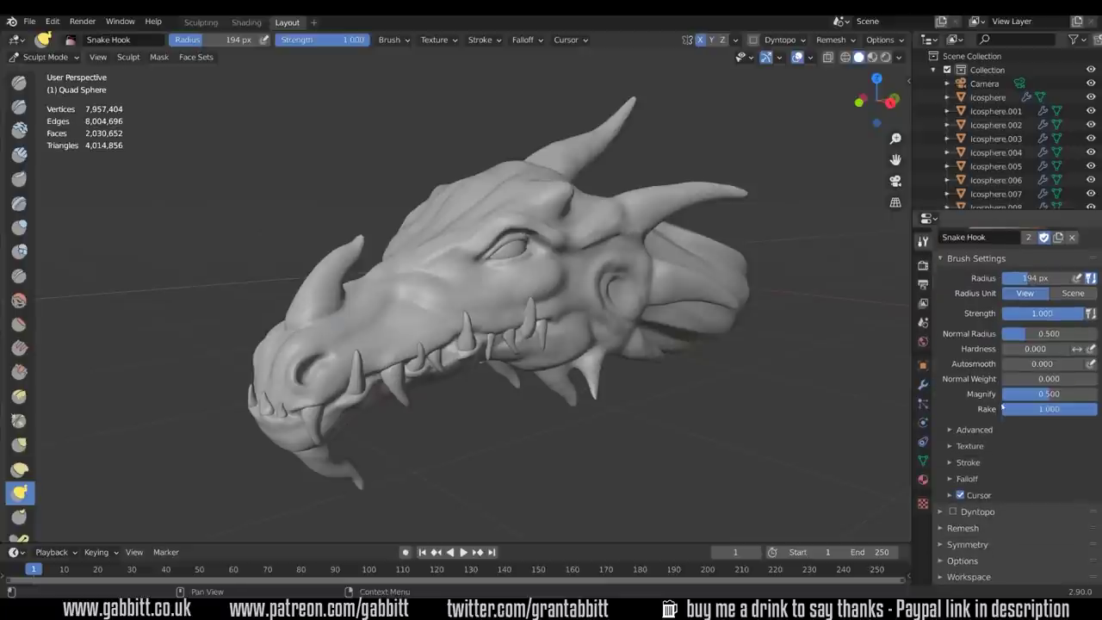
{"action": "left_click", "coordinate": [19, 83]}
{"action": "scroll", "coordinate": [999, 352], "scroll_direction": "up", "scroll_amount": 3}
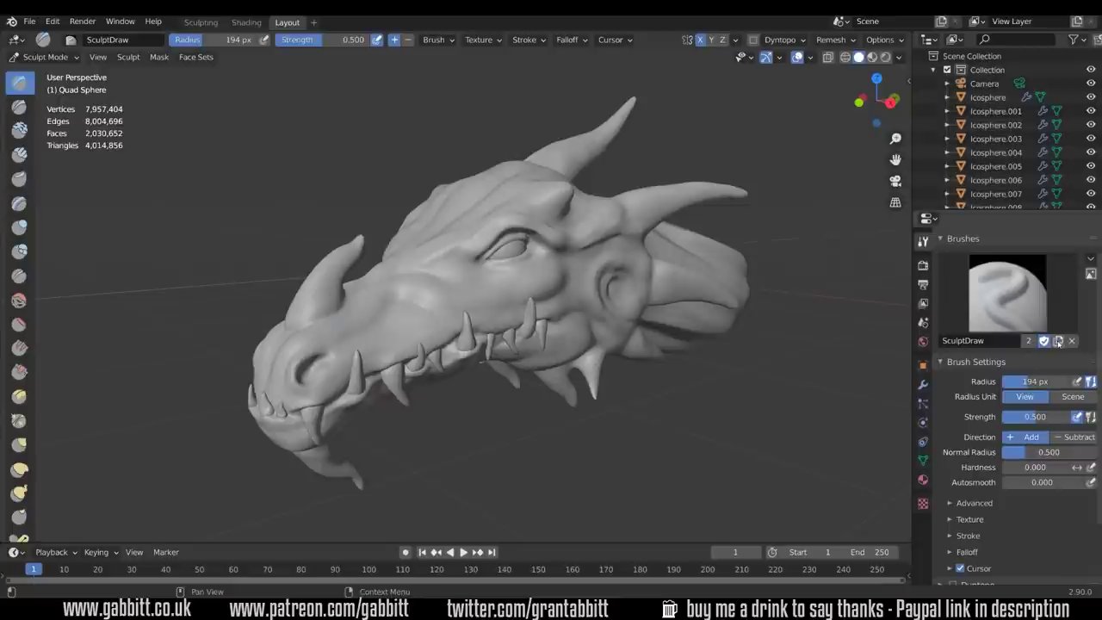
{"action": "double_click", "coordinate": [1005, 343]}
{"action": "type", "text": "textu"}
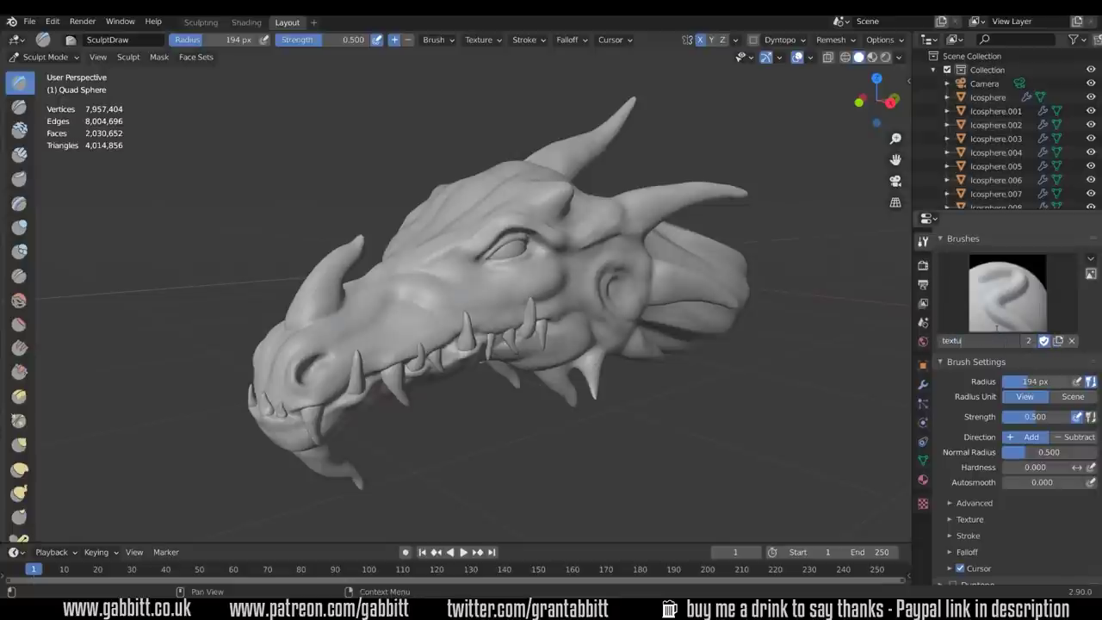
{"action": "type", "text": "re dra"}
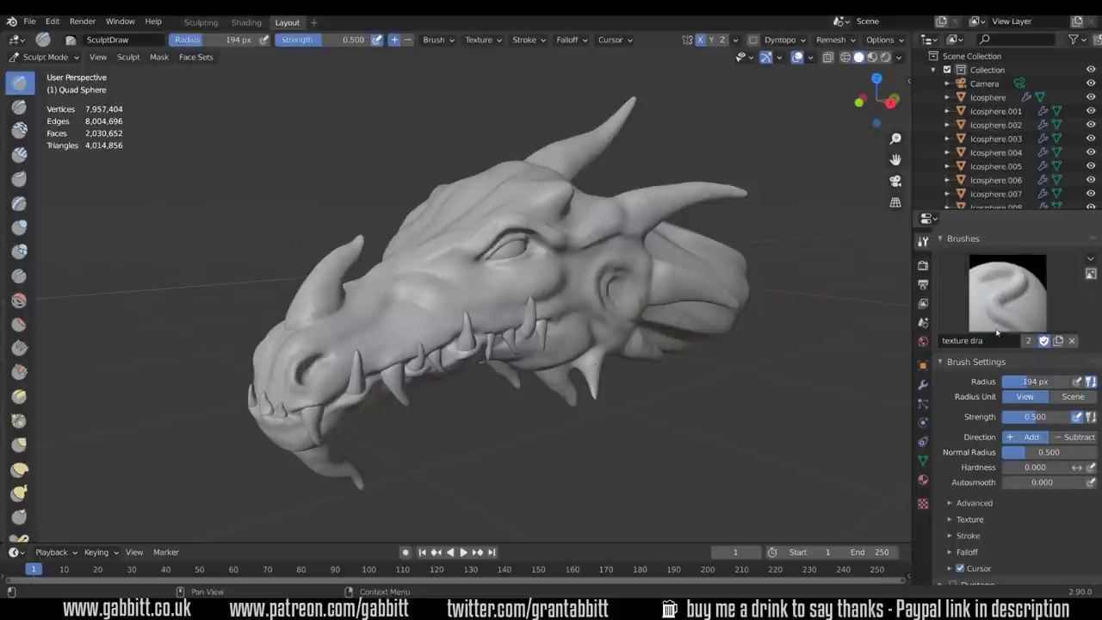
Set the brush's texture mapping to Random and create a new texture for it.
{"action": "left_click", "coordinate": [962, 520]}
{"action": "scroll", "coordinate": [958, 465], "scroll_direction": "down", "scroll_amount": 5}
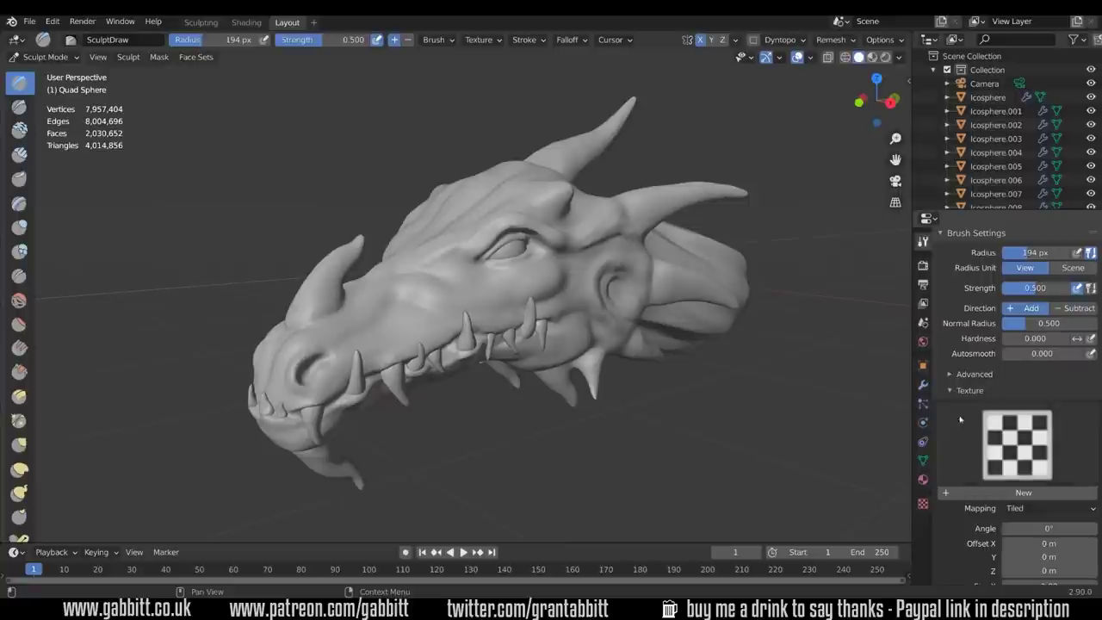
{"action": "left_click", "coordinate": [1043, 508]}
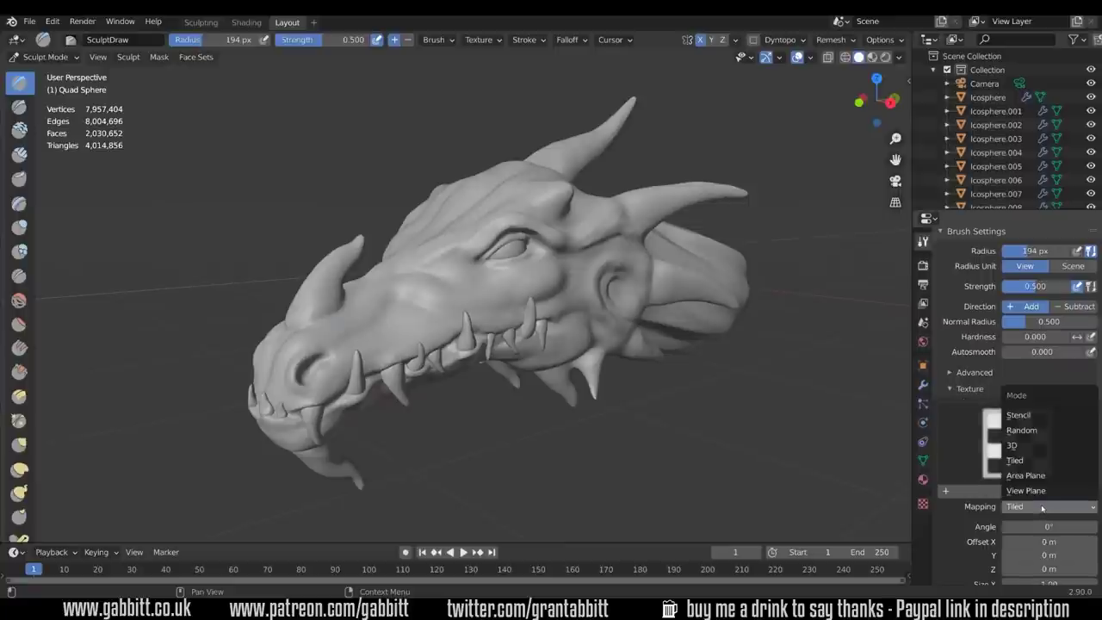
{"action": "left_click", "coordinate": [1033, 430]}
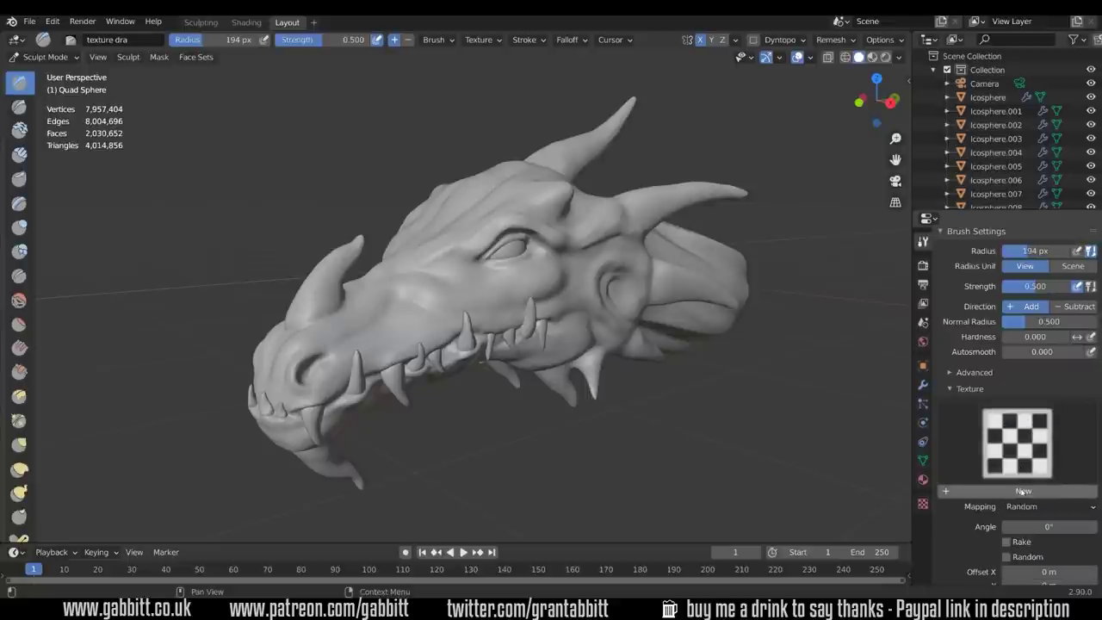
{"action": "left_click", "coordinate": [1022, 491]}
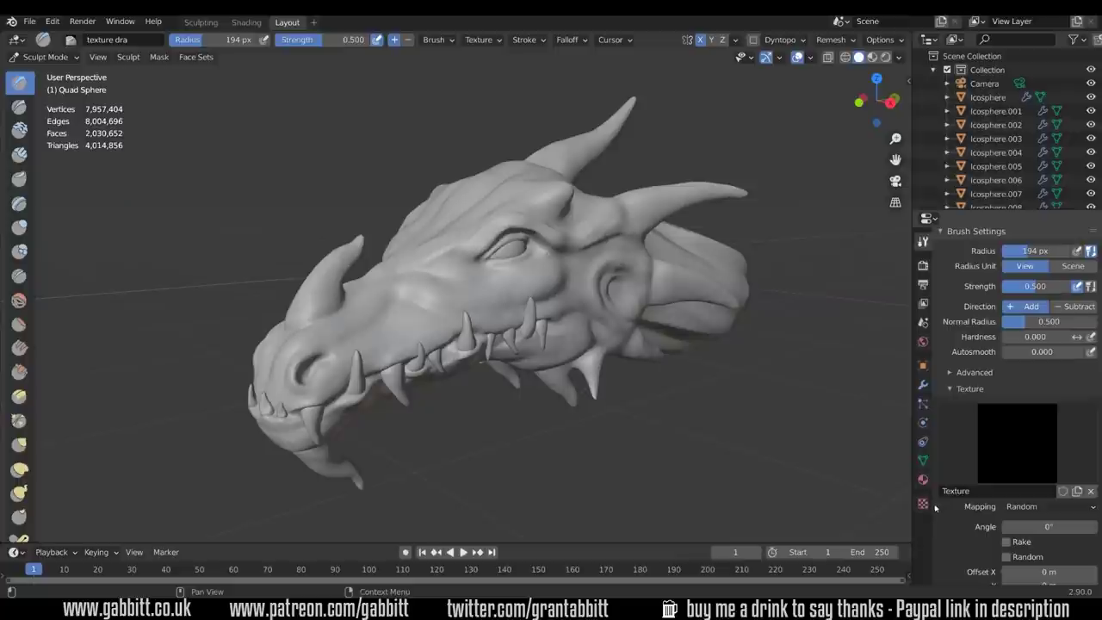
Change the brush's stroke method to Airbrush.
{"action": "scroll", "coordinate": [980, 361], "scroll_direction": "down", "scroll_amount": 2}
{"action": "left_click", "coordinate": [969, 340]}
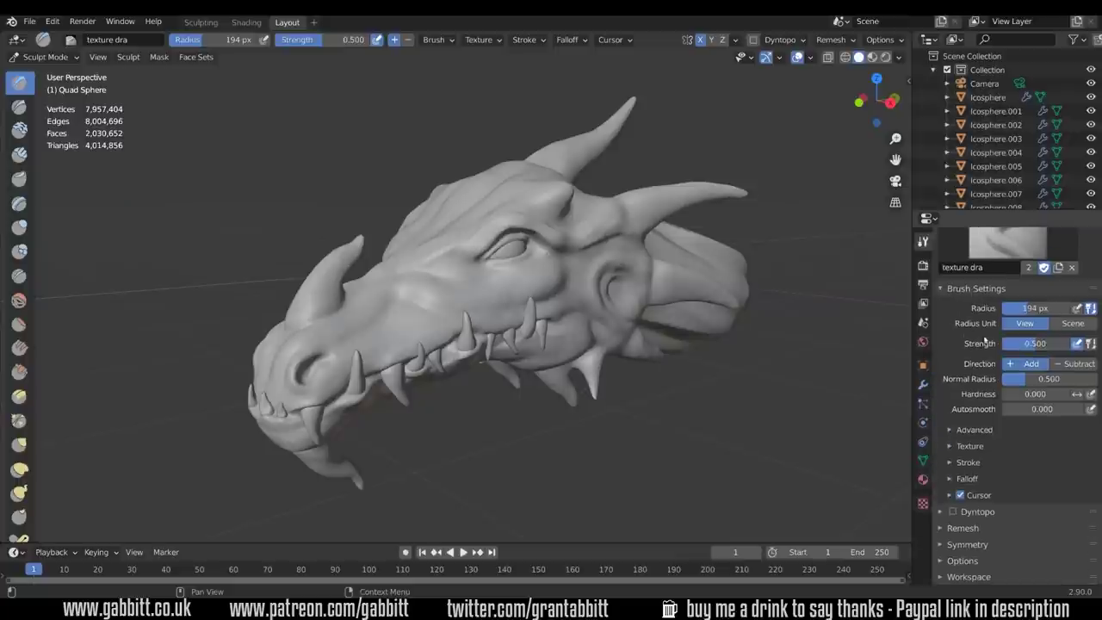
{"action": "left_click", "coordinate": [967, 463]}
{"action": "left_click", "coordinate": [1052, 483]}
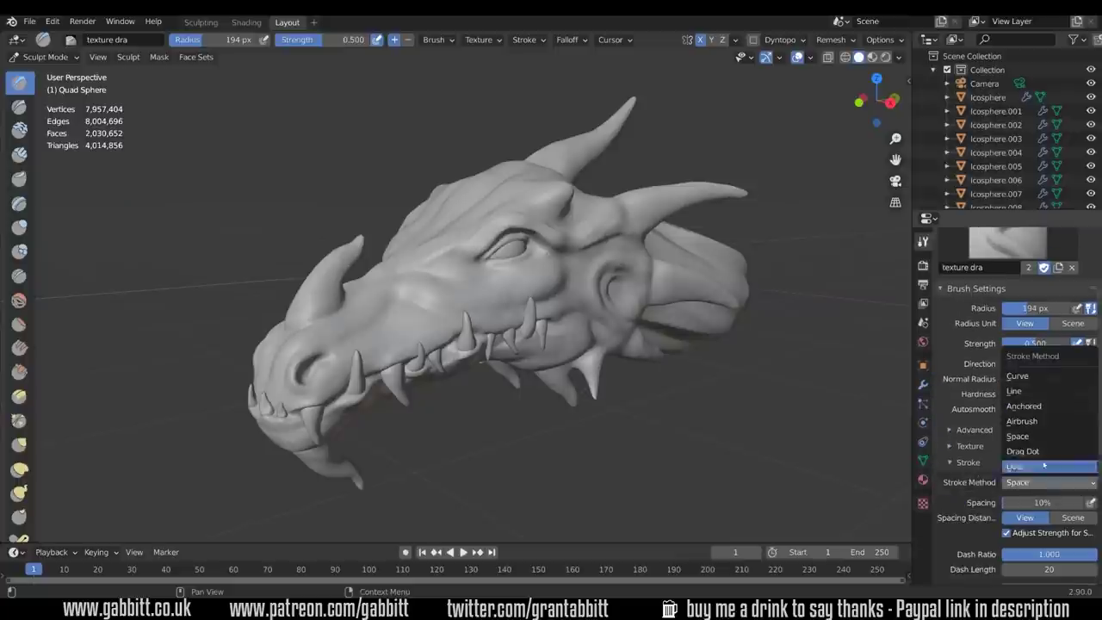
{"action": "left_click", "coordinate": [1022, 421]}
Load dm_scale6.psd from the brushes folder as the texture's image, with the files displayed as thumbnails.
{"action": "left_click", "coordinate": [923, 504]}
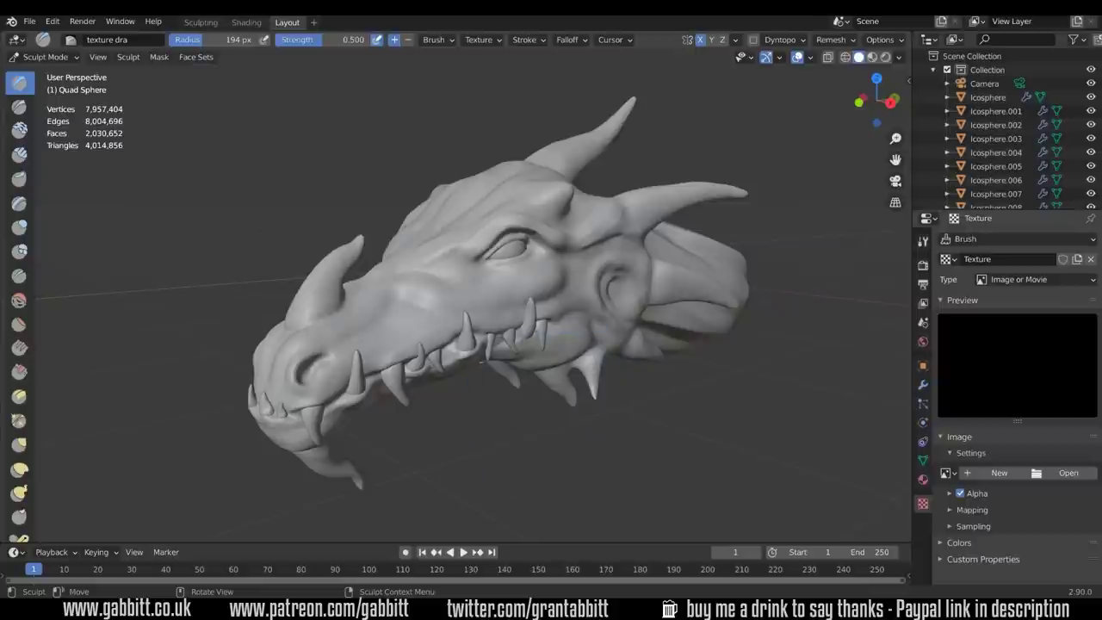
{"action": "left_click", "coordinate": [1067, 475]}
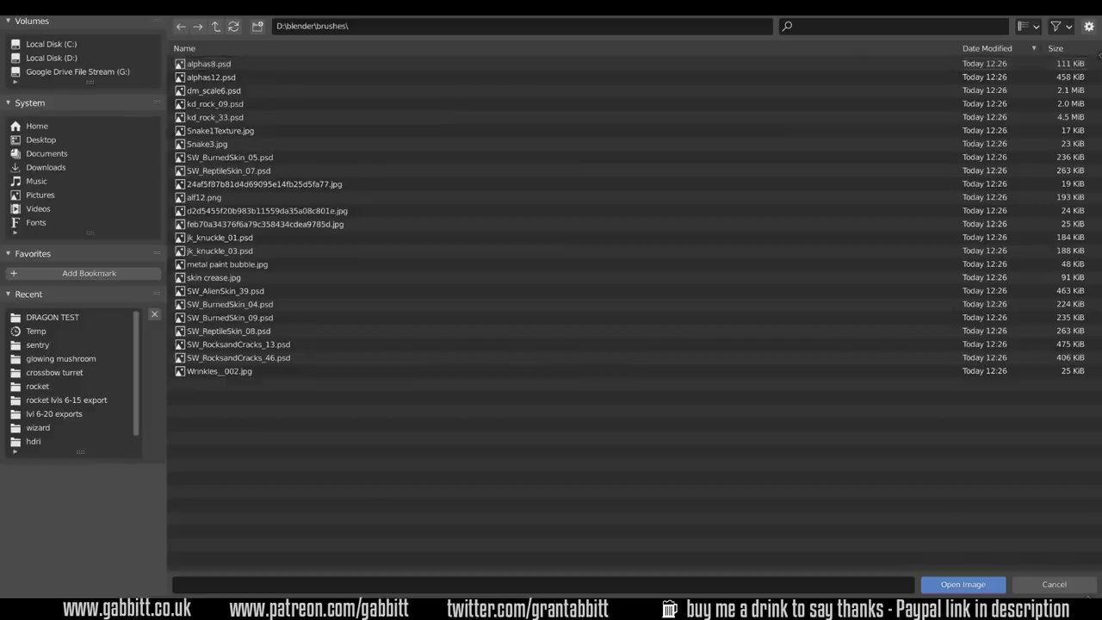
{"action": "left_click", "coordinate": [1023, 27]}
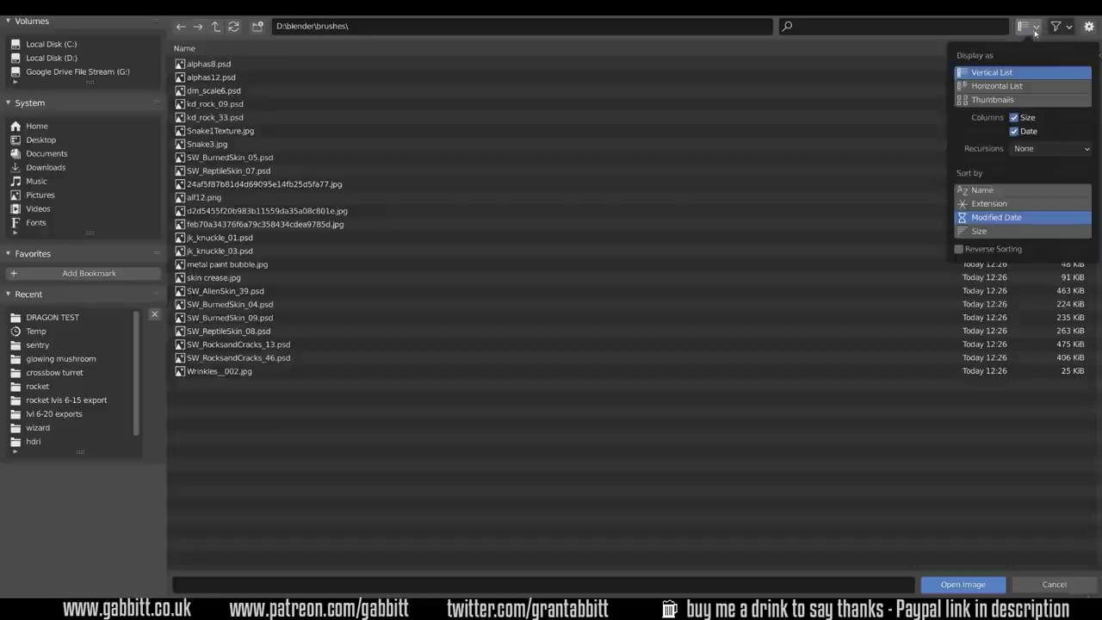
{"action": "left_click", "coordinate": [1003, 101]}
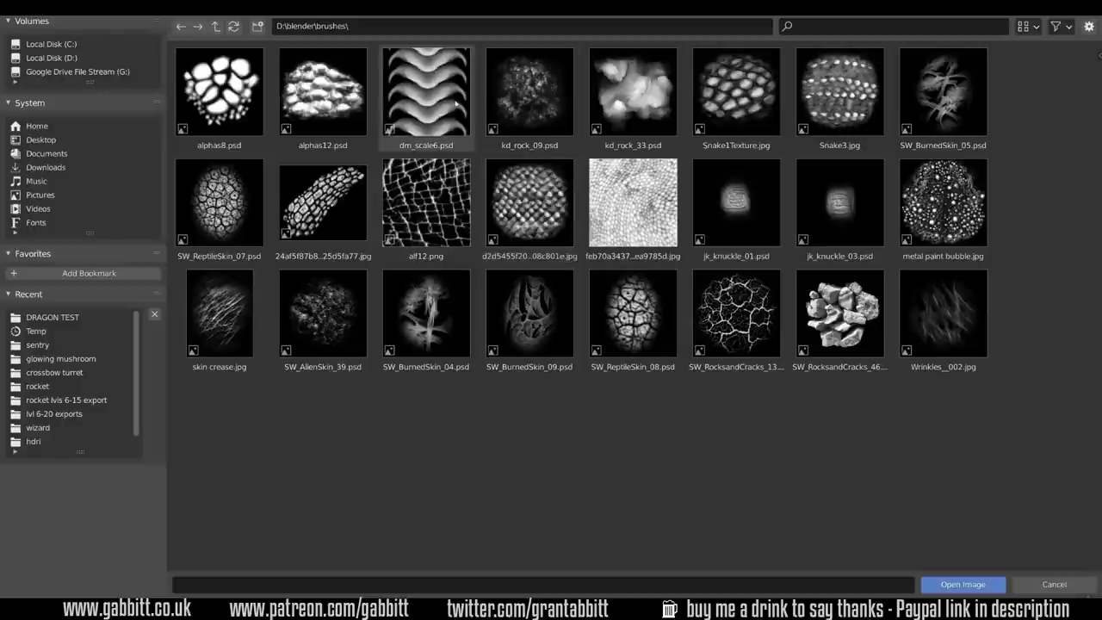
{"action": "left_click", "coordinate": [426, 93]}
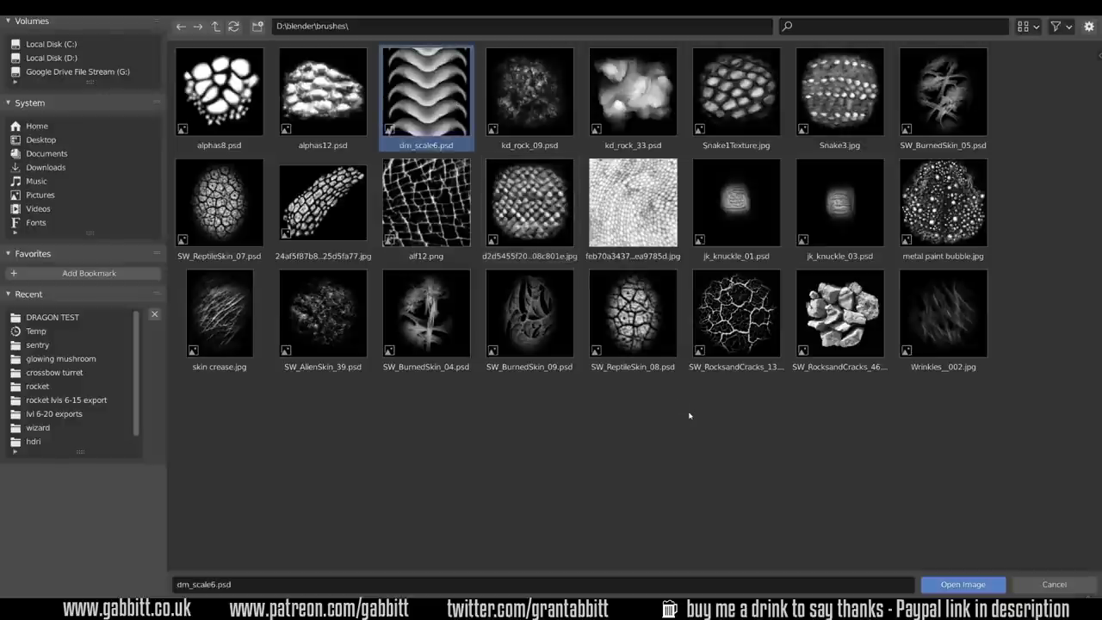
{"action": "left_click", "coordinate": [949, 585]}
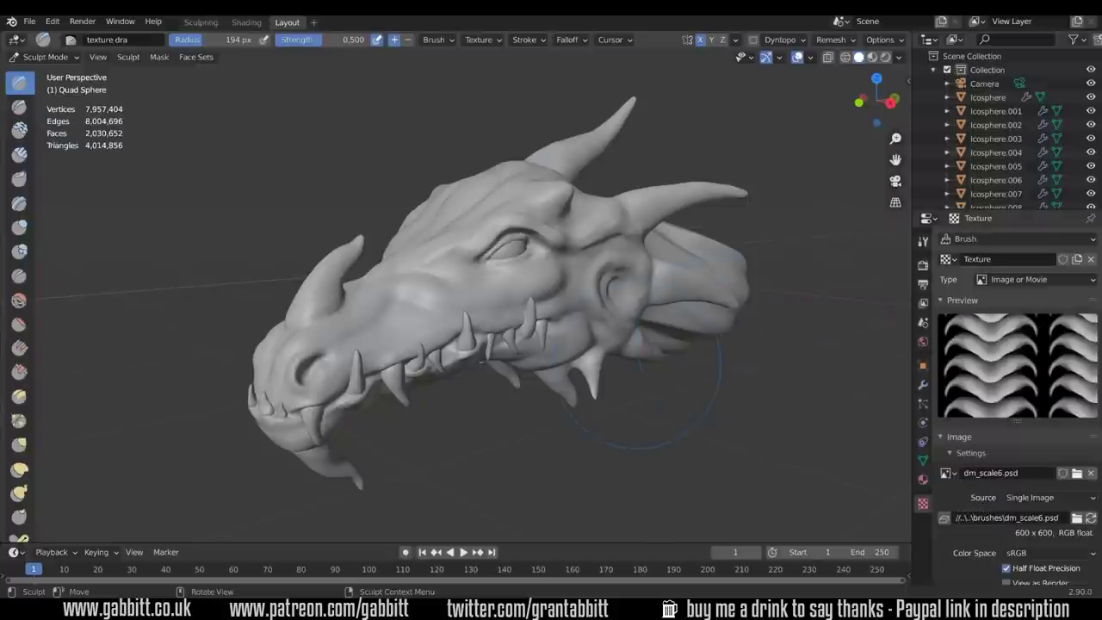
Sculpt large overlapping scales on top of the forehead between the brow ridges with the 194 px textured brush.
{"action": "middle_click_drag", "start_coordinate": [637, 366], "coordinate": [534, 322]}
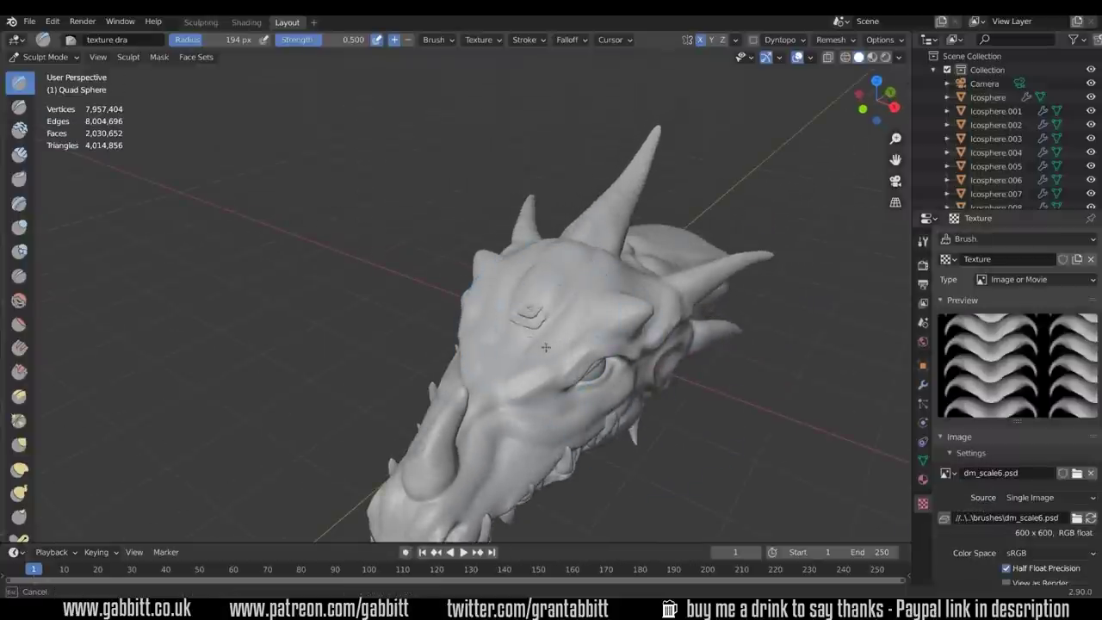
{"action": "left_click_drag", "start_coordinate": [545, 377], "coordinate": [532, 385]}
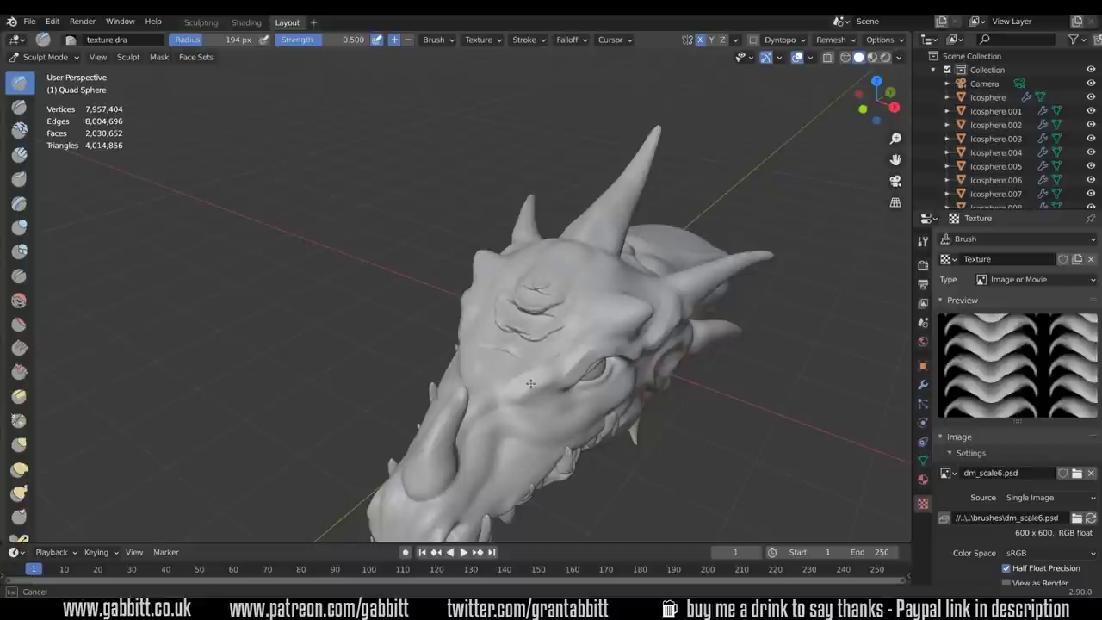
{"action": "middle_click_drag", "start_coordinate": [533, 379], "coordinate": [671, 355]}
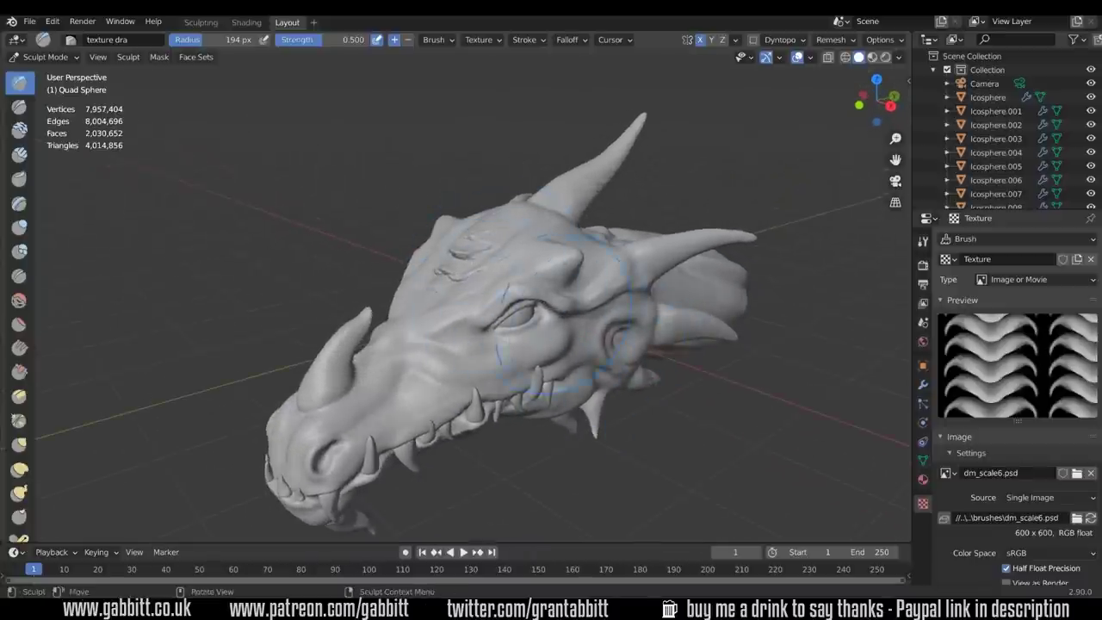
{"action": "mouse_move", "coordinate": [578, 316]}
{"action": "middle_mouse_down"}
{"action": "mouse_move", "coordinate": [626, 339]}
{"action": "mouse_move", "coordinate": [584, 415]}
{"action": "mouse_move", "coordinate": [518, 369]}
{"action": "middle_mouse_up"}
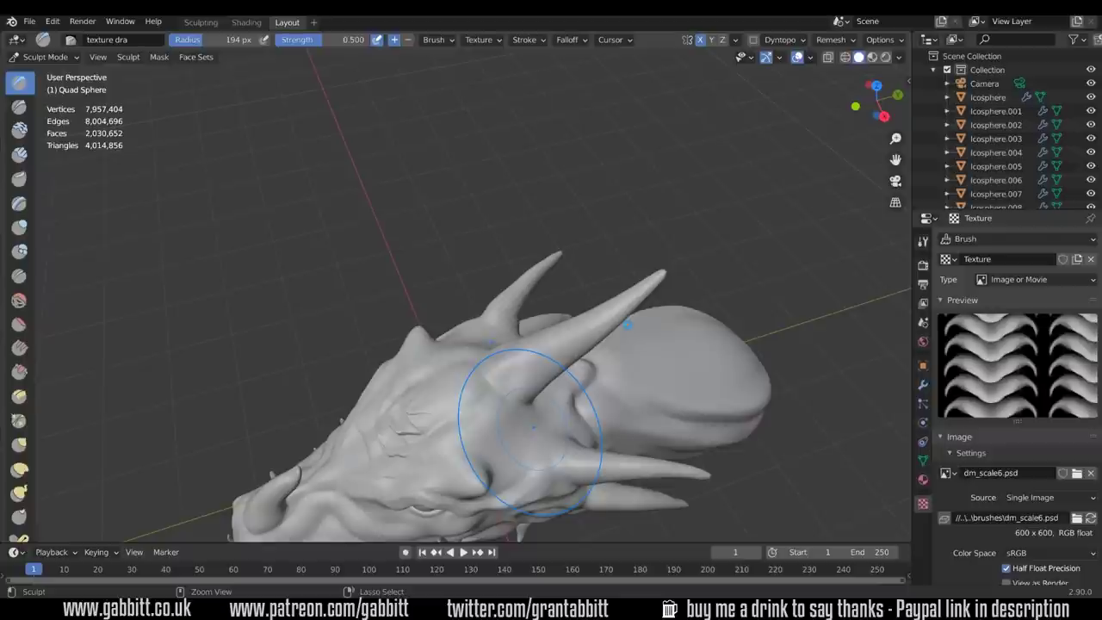
{"action": "mouse_move", "coordinate": [580, 332]}
{"action": "middle_mouse_down"}
{"action": "mouse_move", "coordinate": [635, 310]}
{"action": "mouse_move", "coordinate": [639, 273]}
{"action": "middle_mouse_up"}
{"action": "left_click_drag", "start_coordinate": [592, 296], "coordinate": [615, 298]}
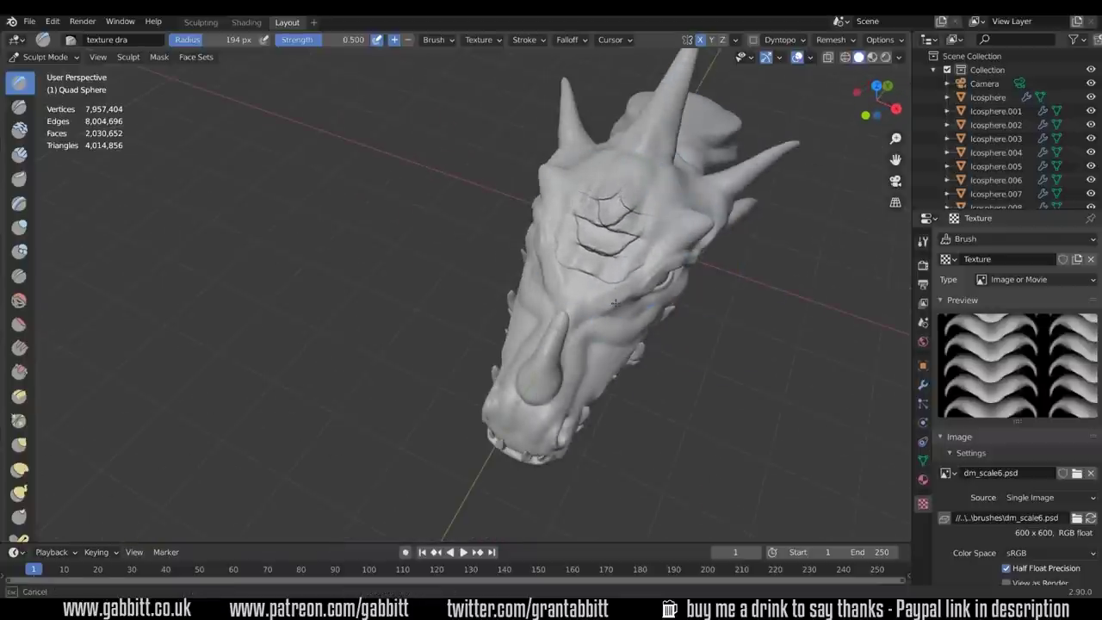
Extend the large scales from the forehead along the bridge of the snout to the nose horn.
{"action": "middle_click_drag", "start_coordinate": [615, 303], "coordinate": [594, 293]}
{"action": "scroll", "coordinate": [630, 351], "scroll_direction": "up", "scroll_amount": 4}
{"action": "left_click_drag", "start_coordinate": [605, 328], "coordinate": [640, 344]}
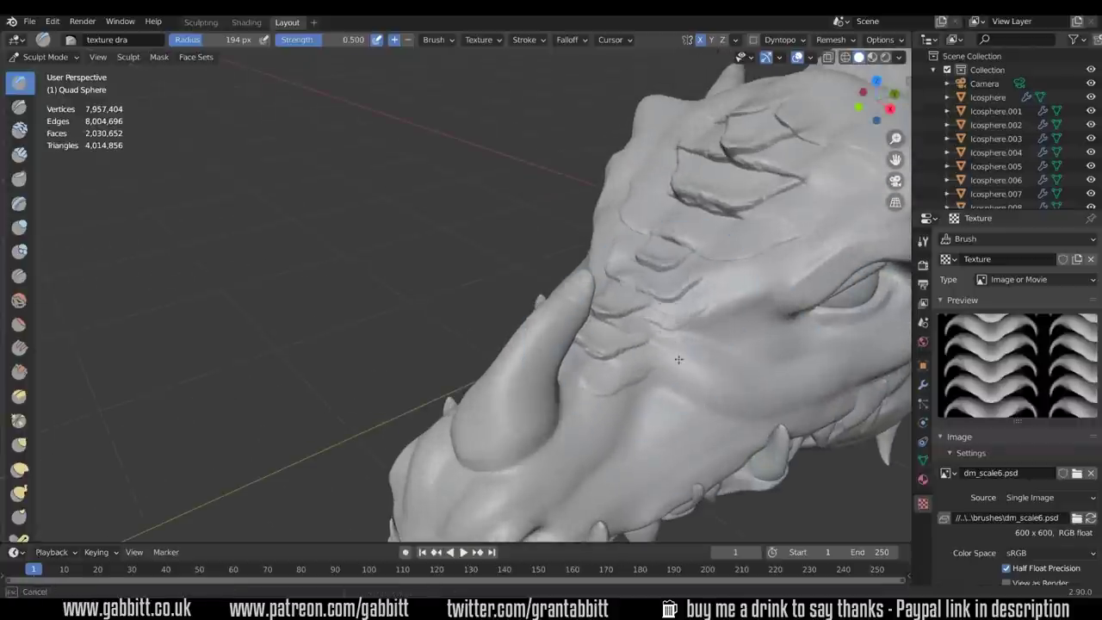
{"action": "middle_click_drag", "start_coordinate": [635, 346], "coordinate": [594, 280]}
{"action": "scroll", "coordinate": [594, 301], "scroll_direction": "down", "scroll_amount": 4}
{"action": "mouse_move", "coordinate": [895, 179]}
{"action": "middle_mouse_down"}
{"action": "mouse_move", "coordinate": [674, 282]}
{"action": "mouse_move", "coordinate": [600, 337]}
{"action": "middle_mouse_up"}
{"action": "scroll", "coordinate": [600, 337], "scroll_direction": "up", "scroll_amount": 4}
{"action": "left_click_drag", "start_coordinate": [556, 233], "coordinate": [562, 413]}
{"action": "middle_click_drag", "start_coordinate": [551, 231], "coordinate": [474, 207]}
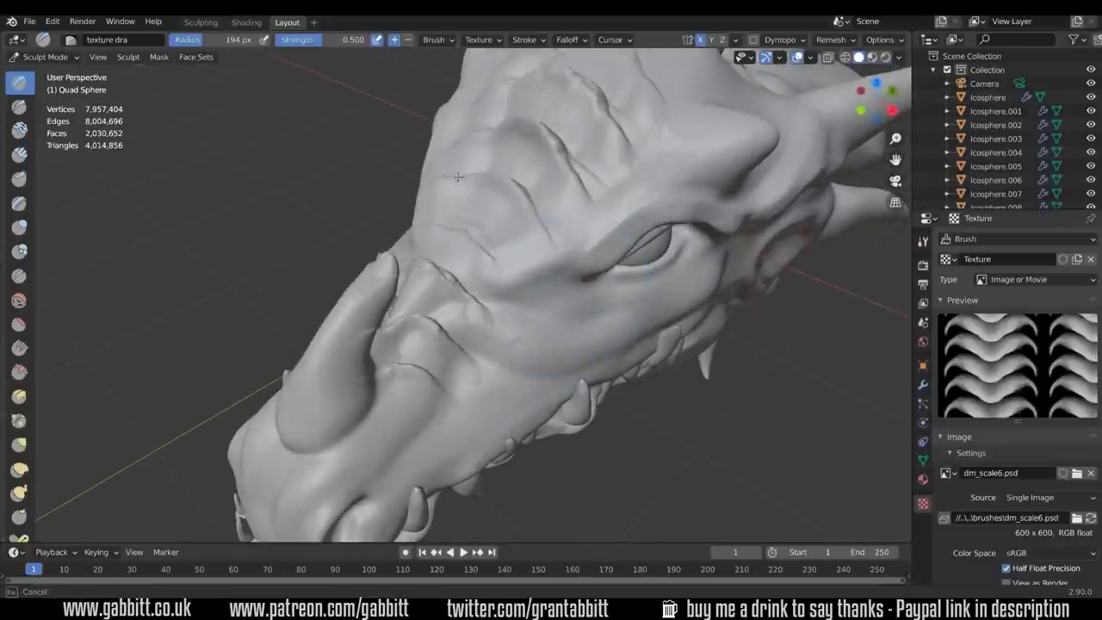
{"action": "middle_click_drag", "start_coordinate": [475, 207], "coordinate": [442, 258]}
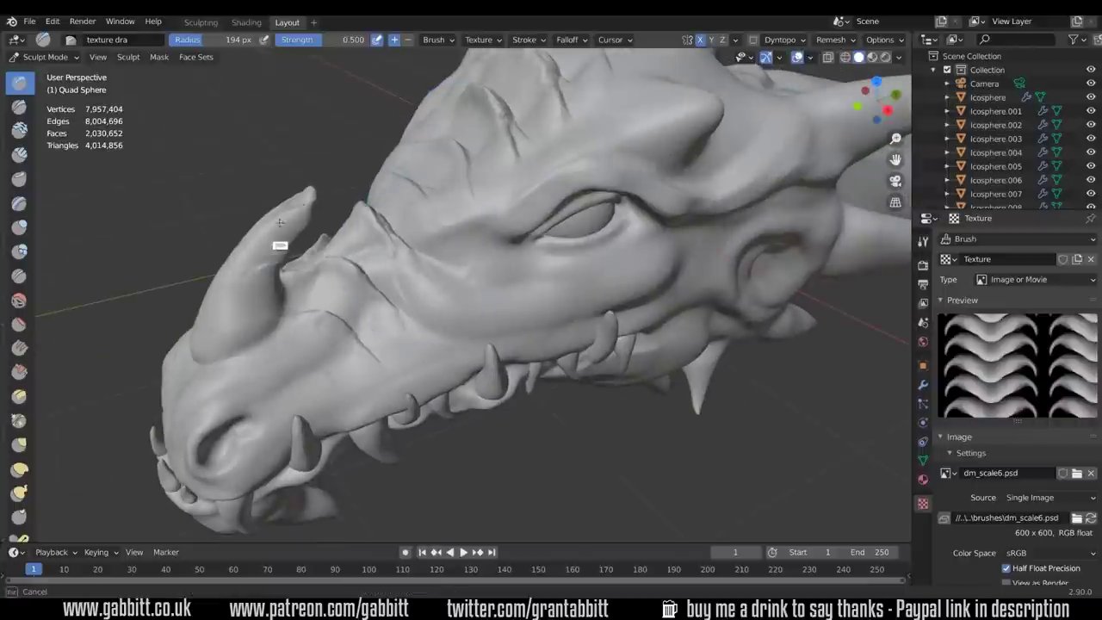
{"action": "middle_click_drag", "start_coordinate": [264, 269], "coordinate": [396, 275]}
Sculpt rows of large overlapping scales across the upper surface and side of the neck.
{"action": "middle_click_drag", "start_coordinate": [639, 432], "coordinate": [510, 431]}
{"action": "left_click_drag", "start_coordinate": [583, 287], "coordinate": [668, 329]}
{"action": "middle_click_drag", "start_coordinate": [715, 355], "coordinate": [638, 405]}
{"action": "left_click_drag", "start_coordinate": [562, 320], "coordinate": [665, 393]}
{"action": "mouse_move", "coordinate": [666, 394]}
{"action": "middle_mouse_down"}
{"action": "mouse_move", "coordinate": [723, 344]}
{"action": "mouse_move", "coordinate": [711, 334]}
{"action": "middle_mouse_up"}
{"action": "left_click_drag", "start_coordinate": [662, 326], "coordinate": [706, 369]}
{"action": "middle_click_drag", "start_coordinate": [706, 369], "coordinate": [767, 366]}
{"action": "middle_click_drag", "start_coordinate": [603, 362], "coordinate": [622, 379], "text": "shift"}
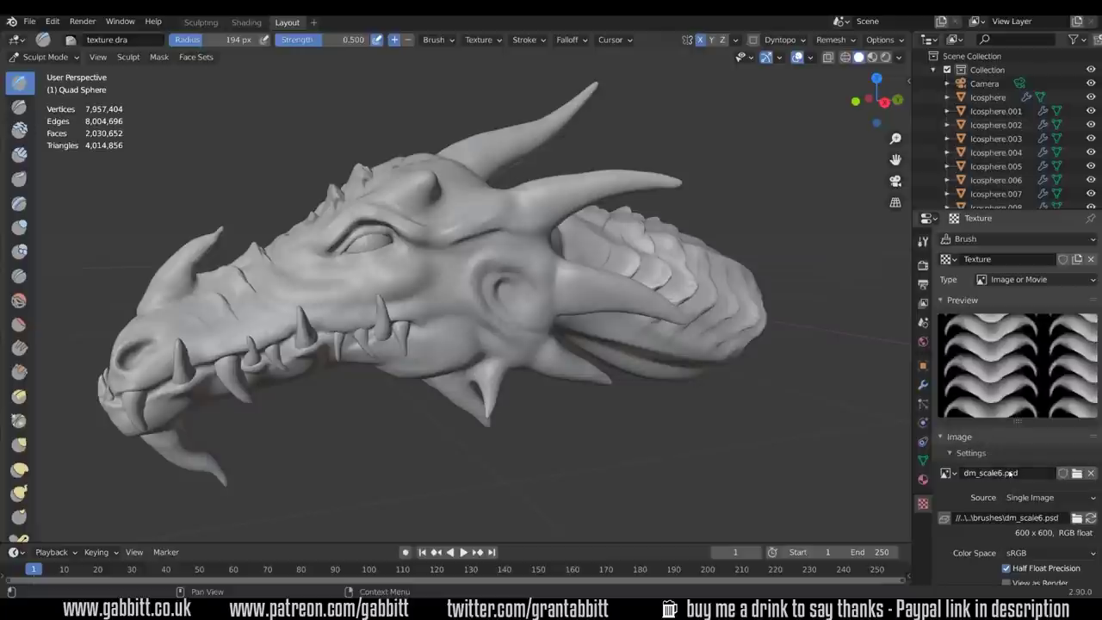
Give the brush a second, new texture and load alphas8.psd from the brushes folder as its image.
{"action": "left_click", "coordinate": [923, 242]}
{"action": "scroll", "coordinate": [1033, 388], "scroll_direction": "down", "scroll_amount": 8}
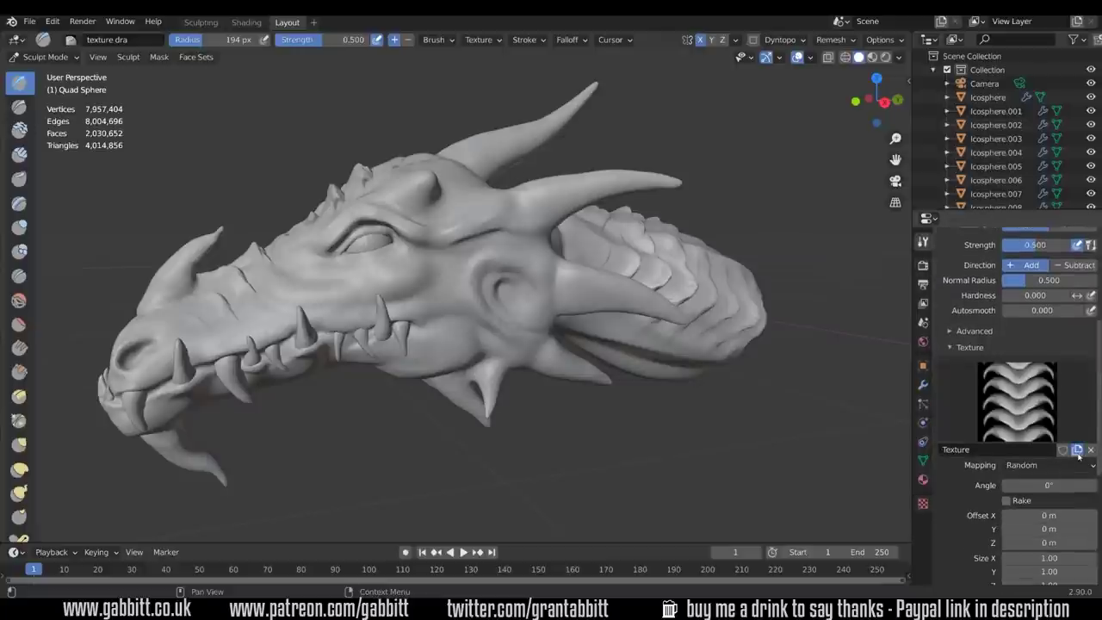
{"action": "left_click", "coordinate": [922, 504]}
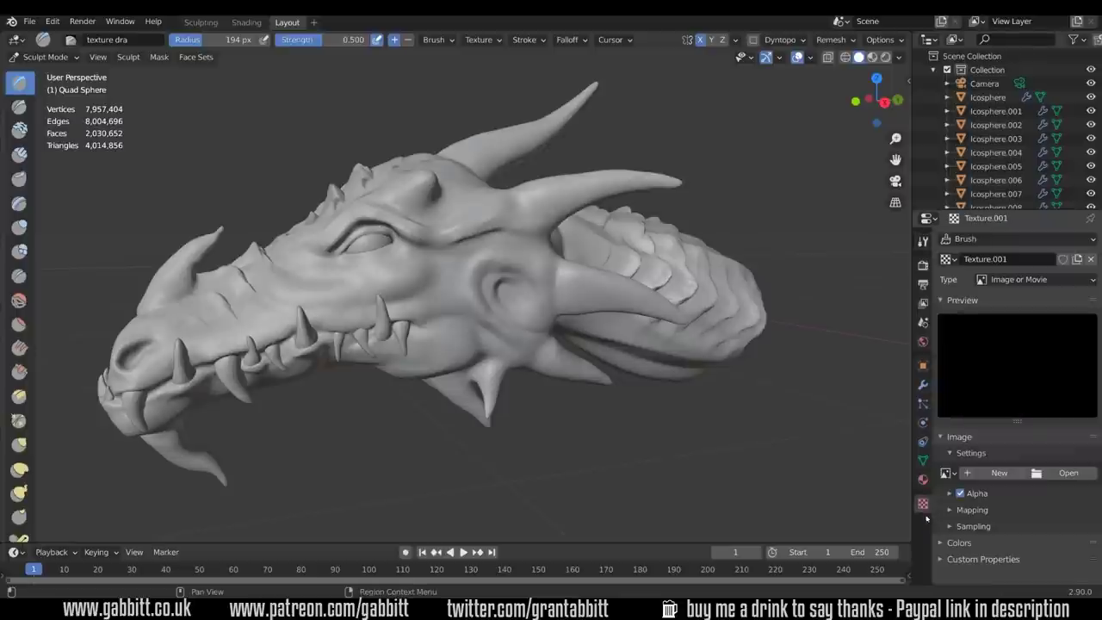
{"action": "left_click", "coordinate": [1061, 473]}
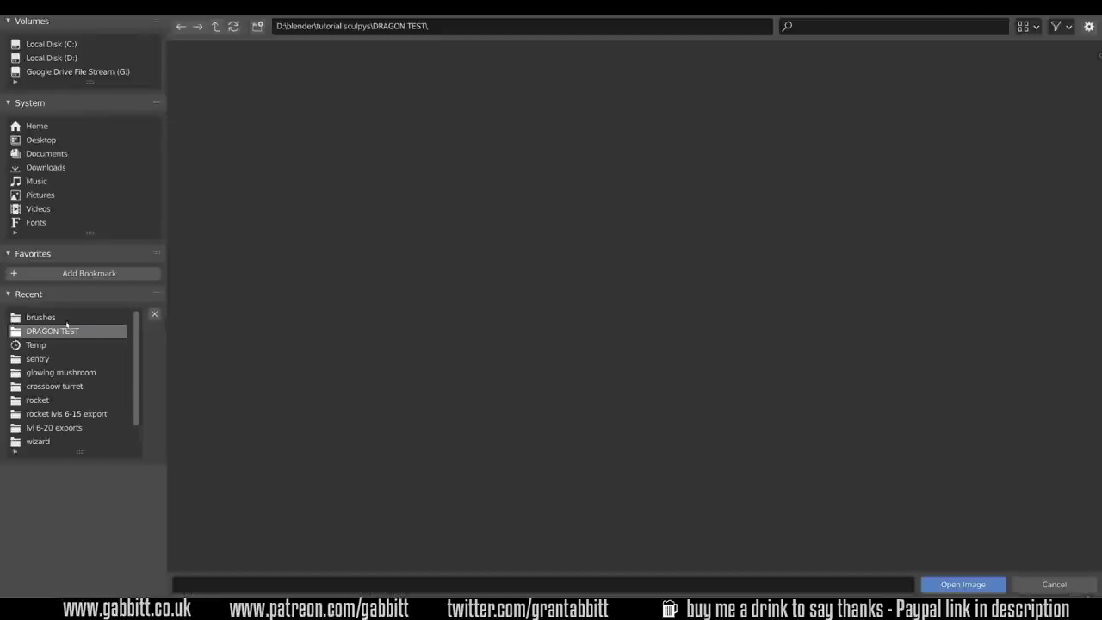
{"action": "left_click", "coordinate": [64, 318]}
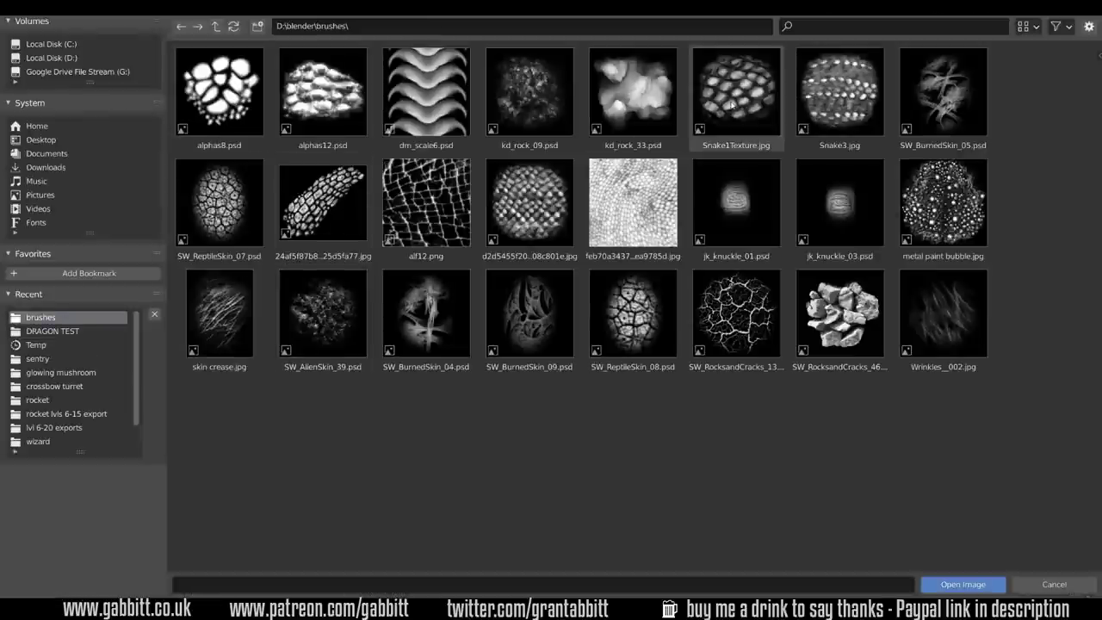
{"action": "left_click", "coordinate": [247, 106]}
{"action": "double_click", "coordinate": [247, 107]}
Set the brush radius to 77 px and sculpt small pebbly scales over the lower neck and throat behind the jaw.
{"action": "middle_click_drag", "start_coordinate": [245, 101], "coordinate": [689, 307]}
{"action": "key", "text": "f"}
{"action": "left_click", "coordinate": [665, 317]}
{"action": "mouse_move", "coordinate": [661, 346]}
{"action": "left_mouse_down"}
{"action": "mouse_move", "coordinate": [698, 310]}
{"action": "mouse_move", "coordinate": [714, 314]}
{"action": "left_mouse_up"}
{"action": "scroll", "coordinate": [718, 280], "scroll_direction": "up", "scroll_amount": 3}
{"action": "middle_click_drag", "start_coordinate": [718, 280], "coordinate": [766, 249]}
{"action": "left_click_drag", "start_coordinate": [740, 264], "coordinate": [770, 196]}
{"action": "mouse_move", "coordinate": [769, 195]}
{"action": "middle_mouse_down"}
{"action": "mouse_move", "coordinate": [783, 231]}
{"action": "mouse_move", "coordinate": [750, 311]}
{"action": "middle_mouse_up"}
{"action": "mouse_move", "coordinate": [657, 291]}
{"action": "left_mouse_down"}
{"action": "mouse_move", "coordinate": [692, 247]}
{"action": "mouse_move", "coordinate": [634, 241]}
{"action": "mouse_move", "coordinate": [657, 201]}
{"action": "left_mouse_up"}
{"action": "middle_click_drag", "start_coordinate": [758, 353], "coordinate": [768, 308]}
{"action": "left_click_drag", "start_coordinate": [740, 378], "coordinate": [762, 409]}
{"action": "left_click_drag", "start_coordinate": [675, 327], "coordinate": [700, 382]}
{"action": "middle_click_drag", "start_coordinate": [711, 366], "coordinate": [683, 494]}
{"action": "scroll", "coordinate": [709, 419], "scroll_direction": "down", "scroll_amount": 4}
{"action": "scroll", "coordinate": [684, 494], "scroll_direction": "up", "scroll_amount": 4}
{"action": "middle_click_drag", "start_coordinate": [672, 399], "coordinate": [831, 400], "text": "shift"}
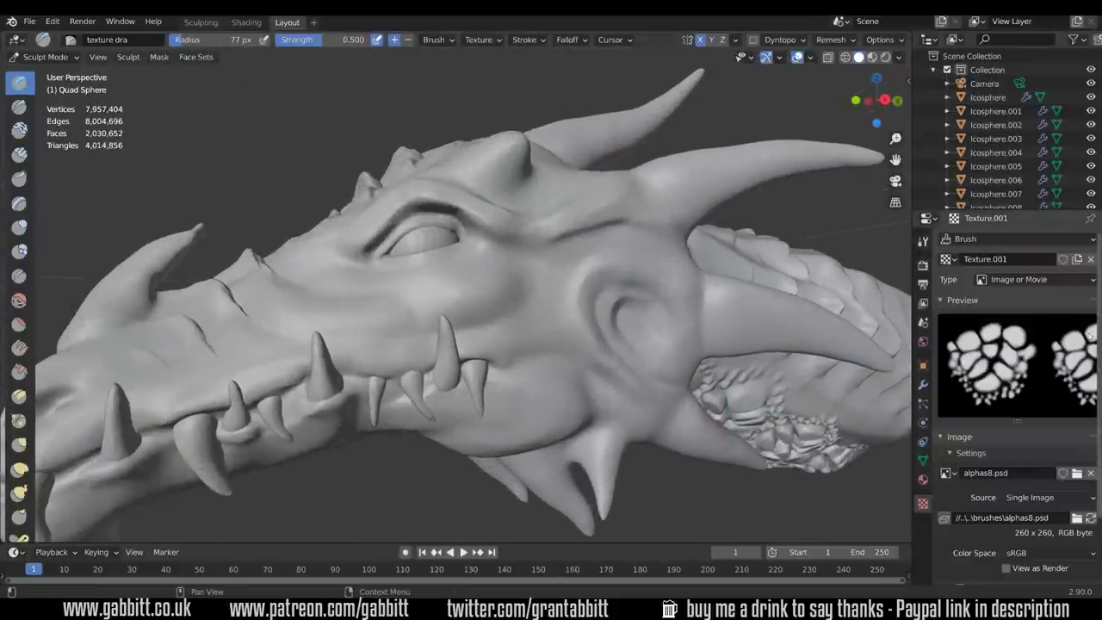
Continue the small pebbly scales along the underside of the lower jaw.
{"action": "scroll", "coordinate": [625, 375], "scroll_direction": "up", "scroll_amount": 2}
{"action": "scroll", "coordinate": [625, 376], "scroll_direction": "up", "scroll_amount": 2}
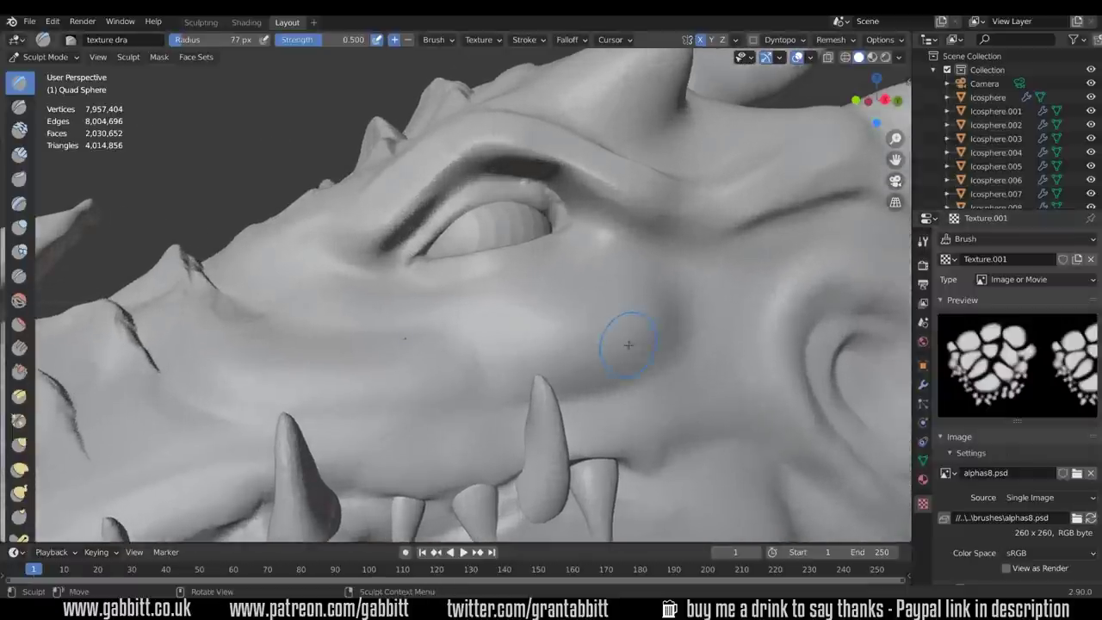
{"action": "scroll", "coordinate": [738, 415], "scroll_direction": "down", "scroll_amount": 5}
{"action": "middle_click_drag", "start_coordinate": [737, 416], "coordinate": [592, 244]}
{"action": "left_click_drag", "start_coordinate": [631, 270], "coordinate": [649, 275]}
{"action": "left_click_drag", "start_coordinate": [528, 187], "coordinate": [557, 120]}
{"action": "left_click_drag", "start_coordinate": [451, 124], "coordinate": [529, 136]}
{"action": "middle_click_drag", "start_coordinate": [529, 136], "coordinate": [583, 200], "text": "shift"}
{"action": "left_click_drag", "start_coordinate": [450, 149], "coordinate": [482, 103]}
{"action": "scroll", "coordinate": [715, 275], "scroll_direction": "down", "scroll_amount": 5}
{"action": "middle_click_drag", "start_coordinate": [711, 332], "coordinate": [632, 474]}
{"action": "middle_click_drag", "start_coordinate": [559, 278], "coordinate": [564, 278]}
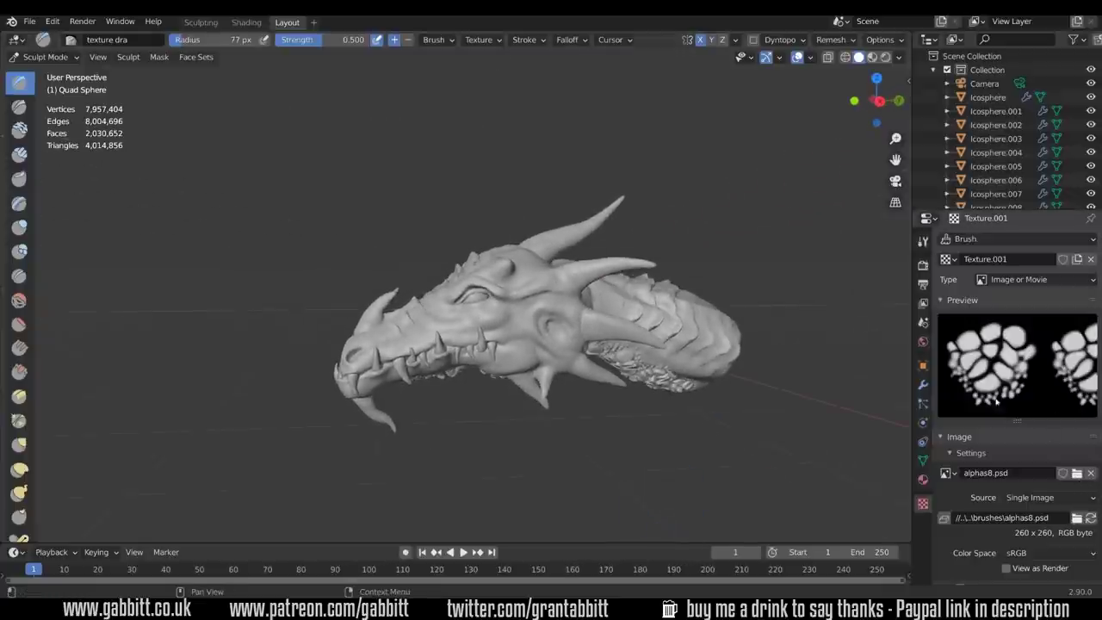
Give the brush a third, new texture and load the fine scale image feb70a34376f6a79c358434cdea9785d.jpg from the brushes folder.
{"action": "left_click", "coordinate": [922, 242]}
{"action": "scroll", "coordinate": [1033, 430], "scroll_direction": "down", "scroll_amount": 4}
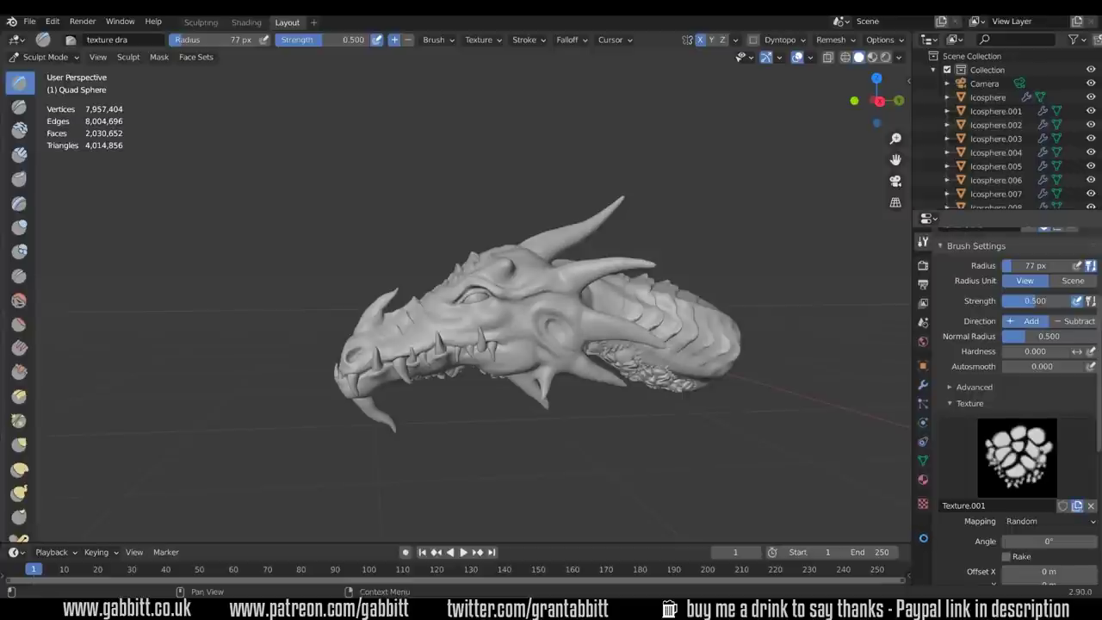
{"action": "left_click", "coordinate": [1077, 506]}
{"action": "left_click", "coordinate": [923, 504]}
{"action": "left_click", "coordinate": [1060, 475]}
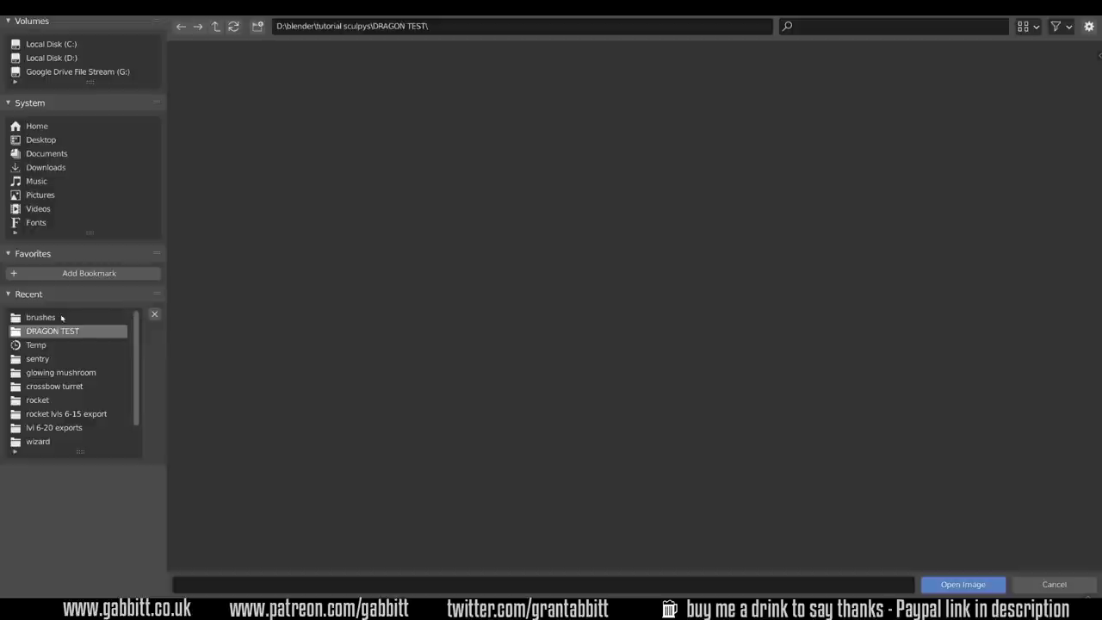
{"action": "left_click", "coordinate": [61, 318]}
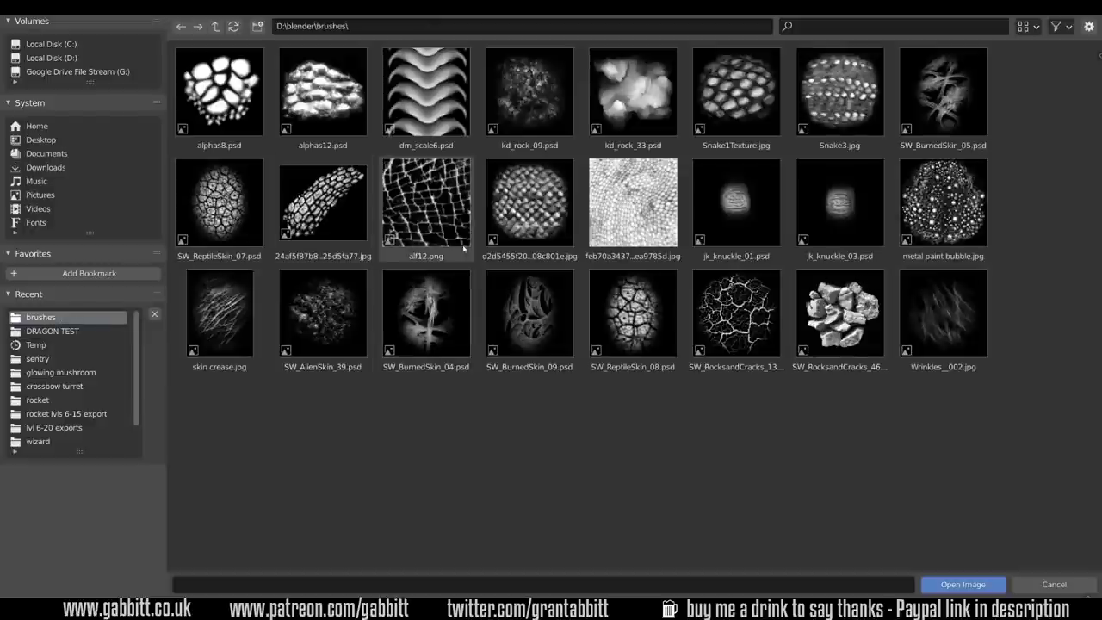
{"action": "left_click", "coordinate": [731, 121]}
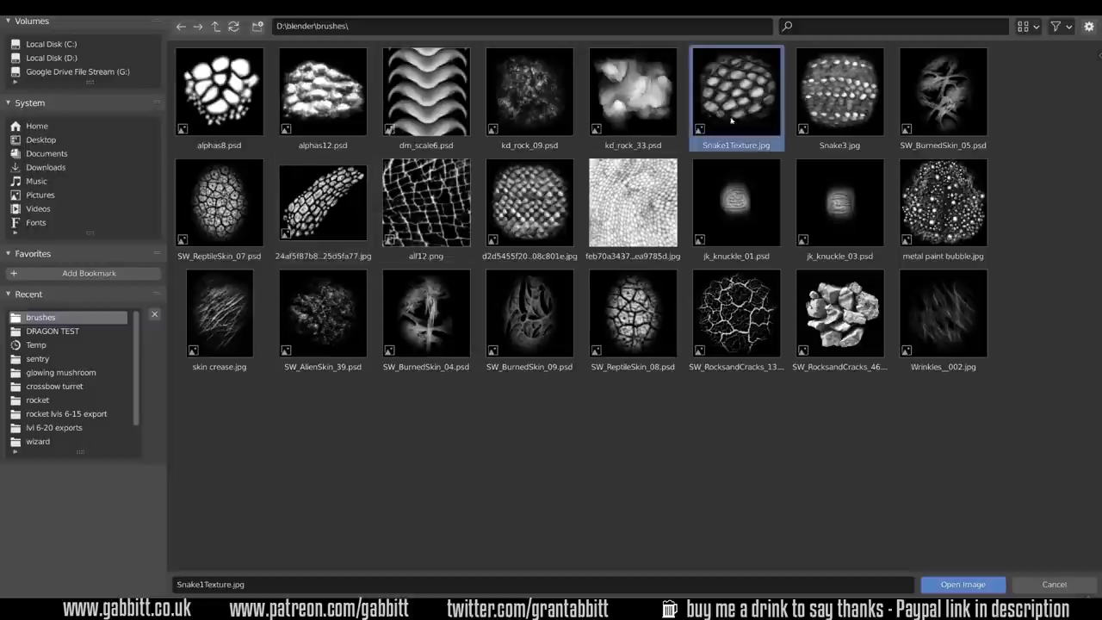
{"action": "left_click", "coordinate": [643, 226]}
{"action": "left_click", "coordinate": [962, 584]}
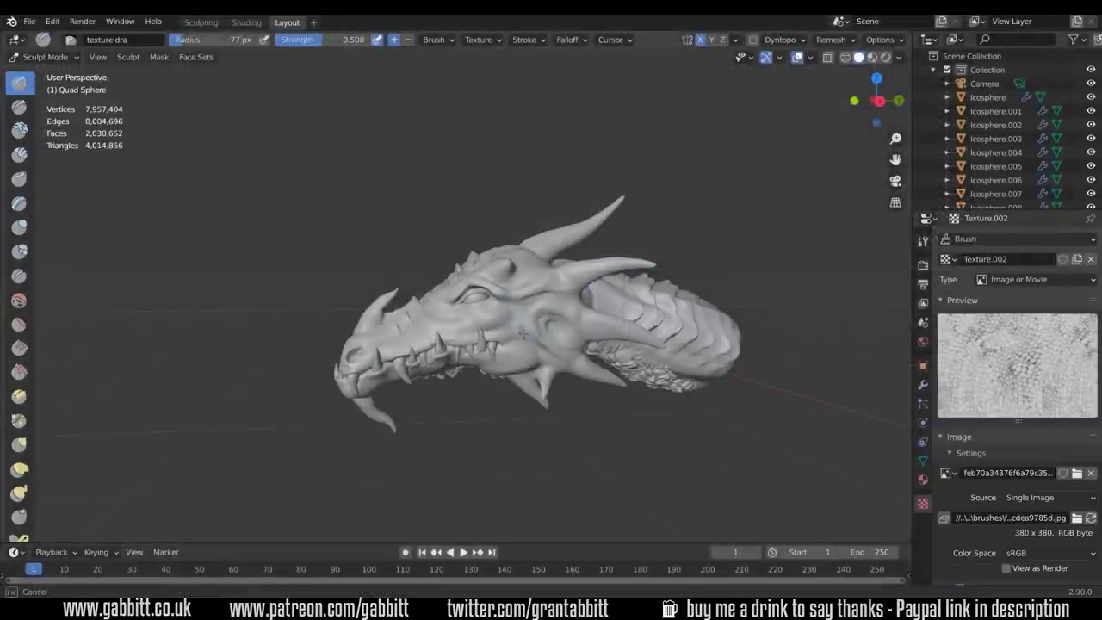
Try the fine scale texture on the cheek between the eye and ear, and undo that stroke.
{"action": "middle_click_drag", "start_coordinate": [538, 391], "coordinate": [559, 390]}
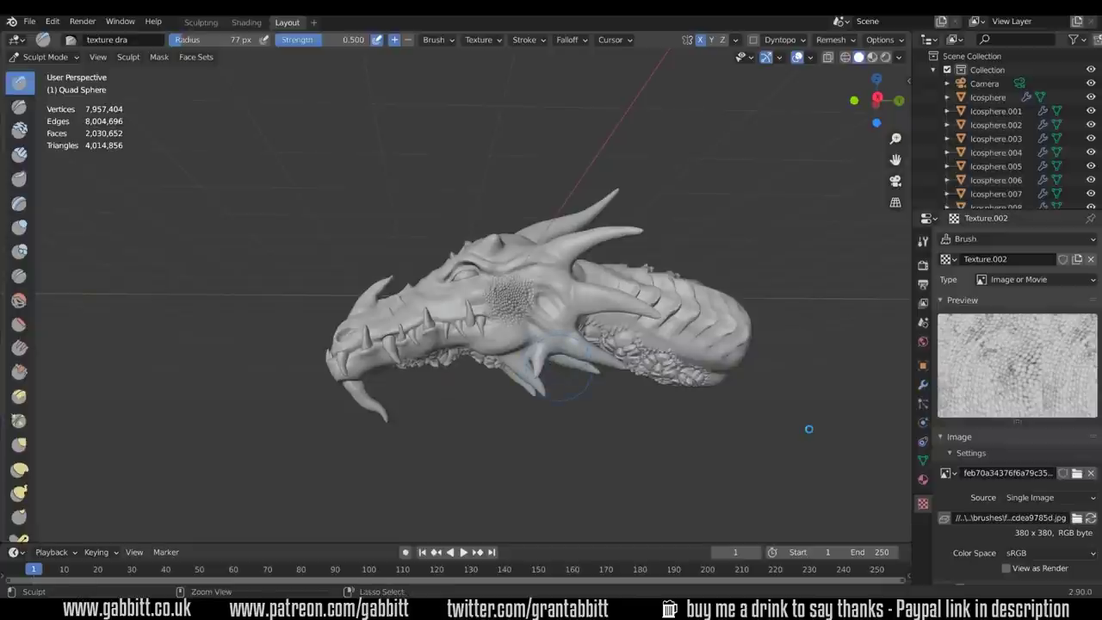
{"action": "key", "text": "ctrl+z"}
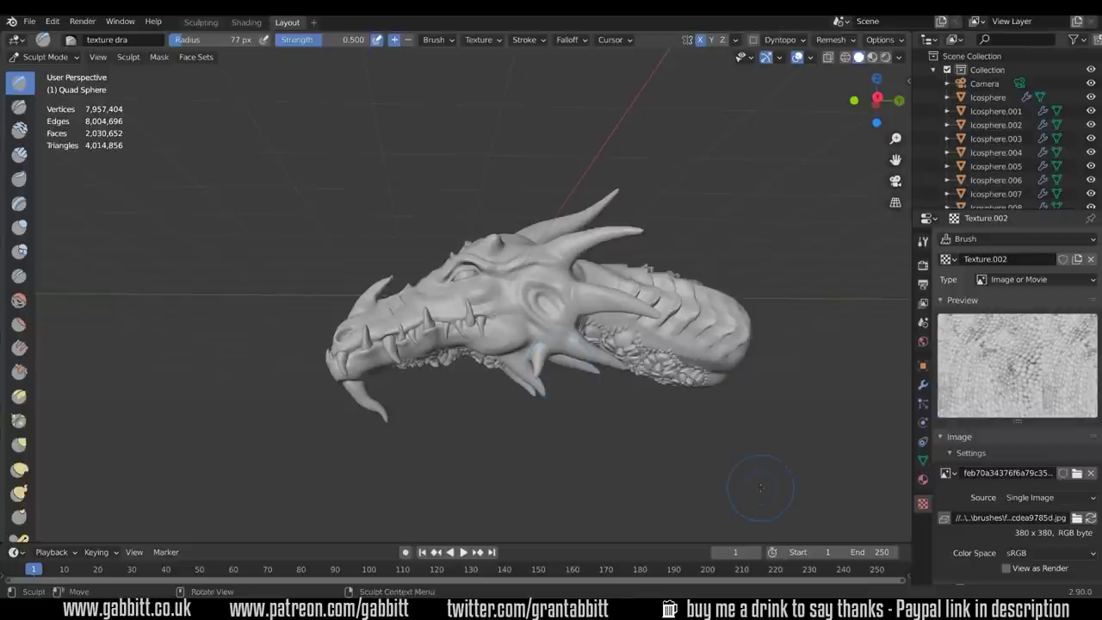
{"action": "left_click", "coordinate": [32, 21]}
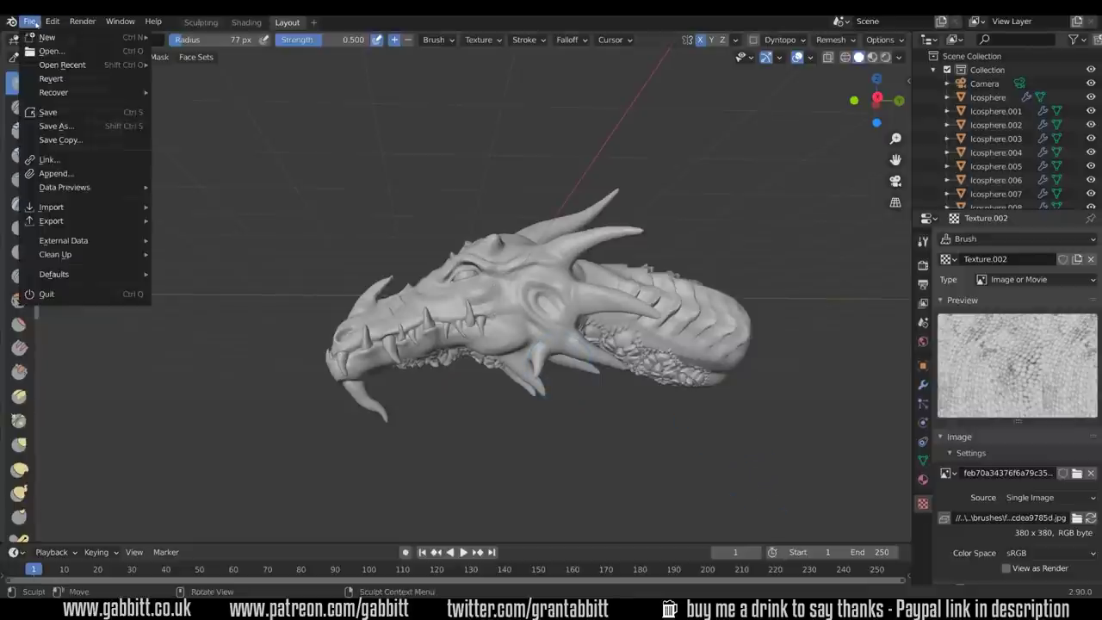
{"action": "left_click", "coordinate": [66, 127]}
{"action": "key", "text": "Escape"}
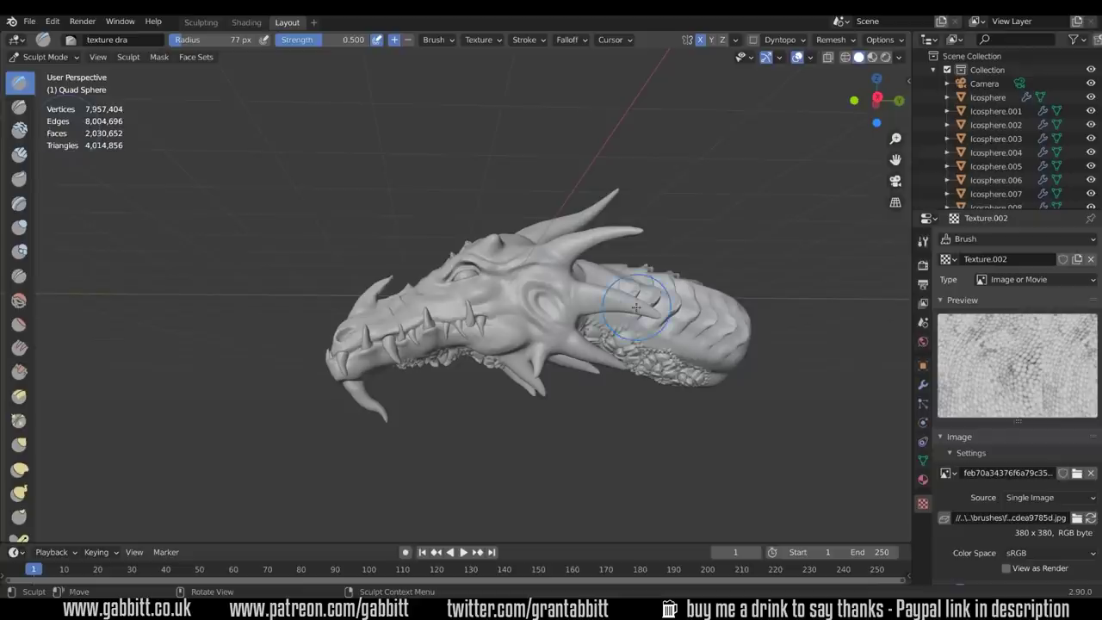
Try the fine scale texture on the snout in front of the eye, and undo that stroke.
{"action": "middle_click_drag", "start_coordinate": [482, 336], "coordinate": [552, 333]}
{"action": "scroll", "coordinate": [539, 339], "scroll_direction": "up", "scroll_amount": 5}
{"action": "left_click", "coordinate": [552, 334]}
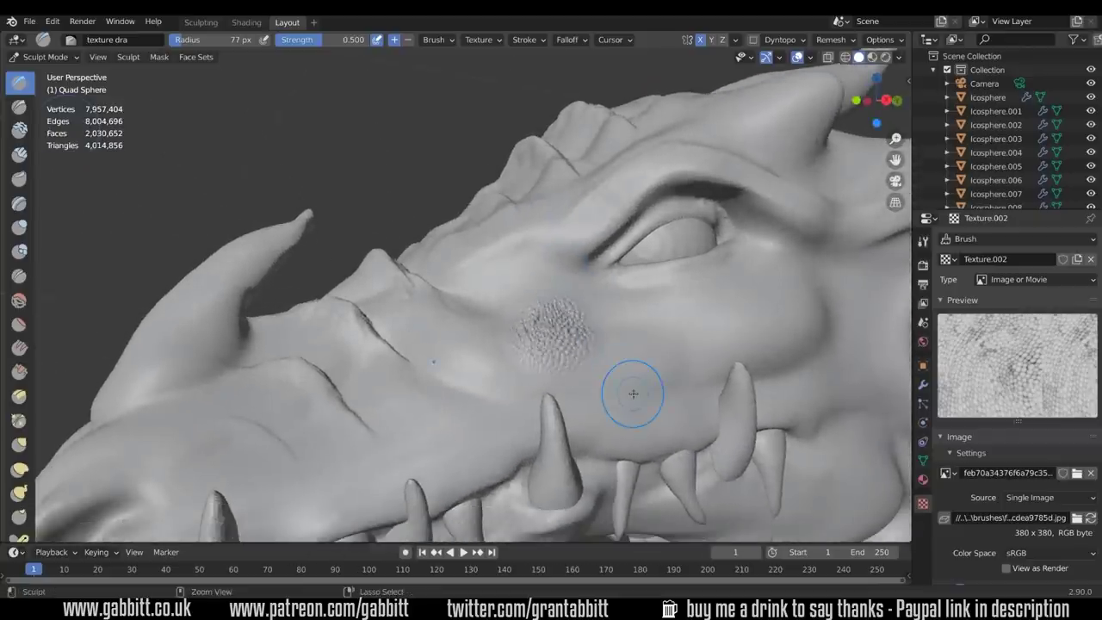
{"action": "key", "text": "ctrl+z"}
Set the brush strength to 0.200 and sculpt fine scales from below the eye along the snout to the nostrils.
{"action": "left_click", "coordinate": [923, 241]}
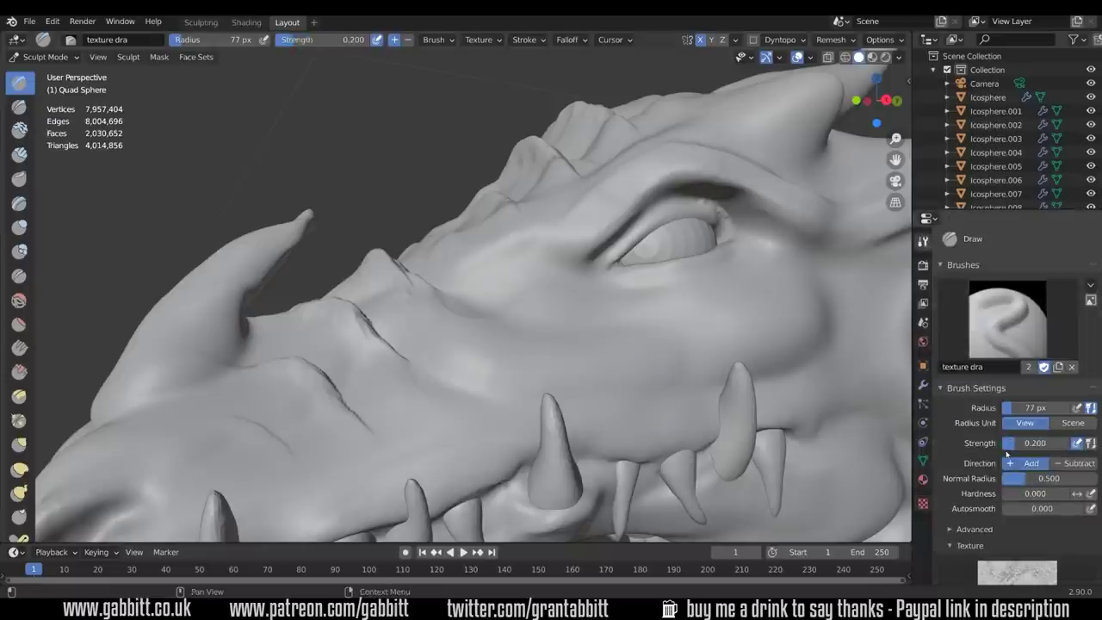
{"action": "left_click_drag", "start_coordinate": [583, 328], "coordinate": [668, 354]}
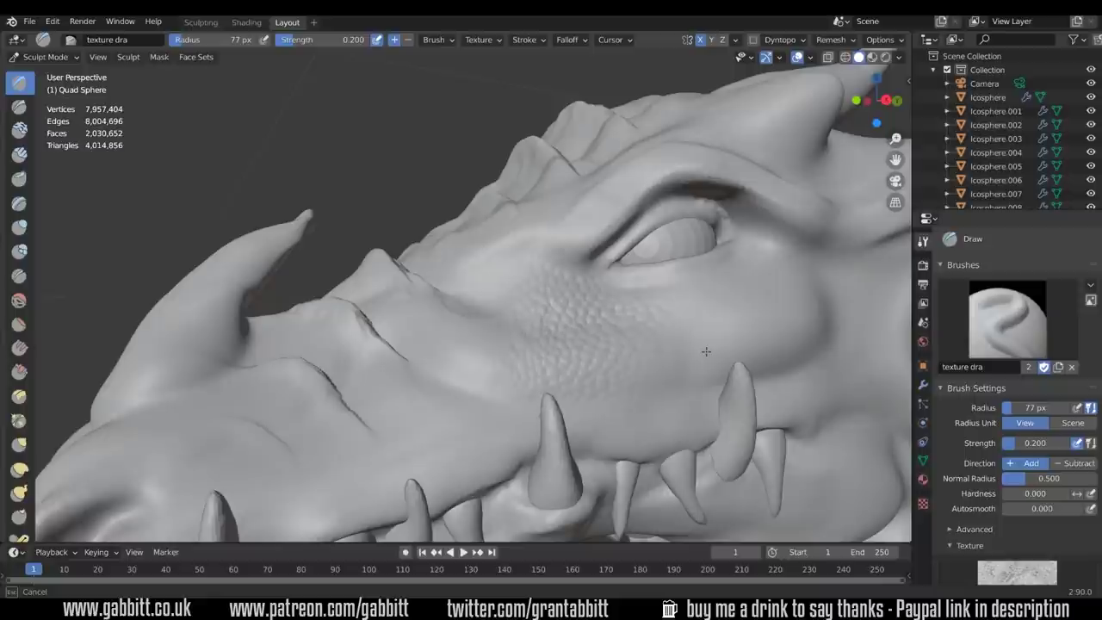
{"action": "middle_click_drag", "start_coordinate": [706, 351], "coordinate": [583, 318]}
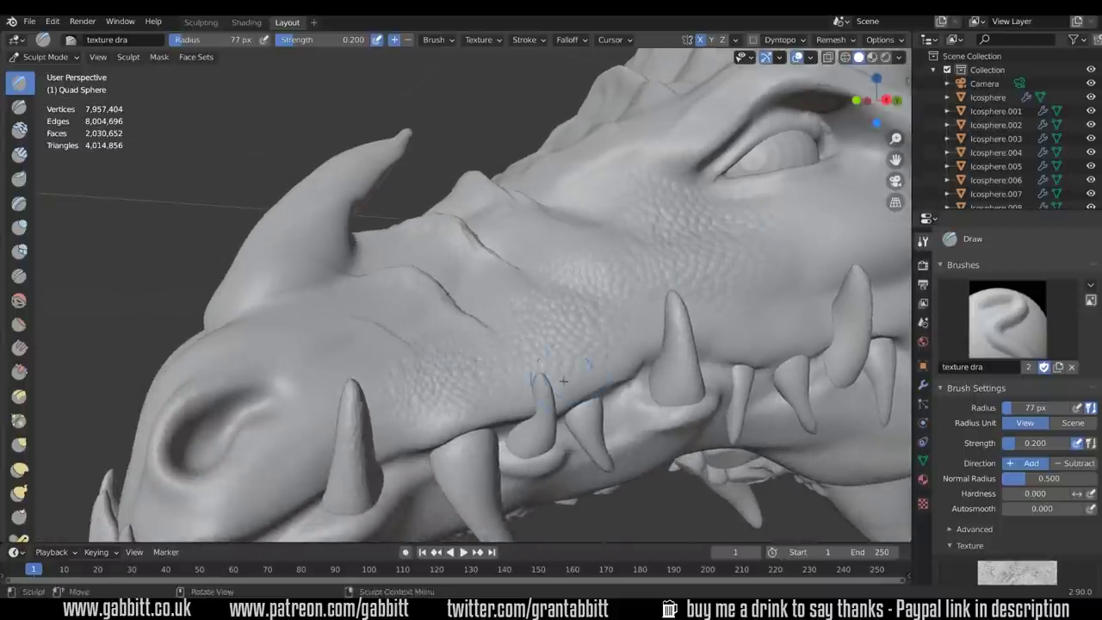
{"action": "middle_click_drag", "start_coordinate": [571, 364], "coordinate": [615, 356]}
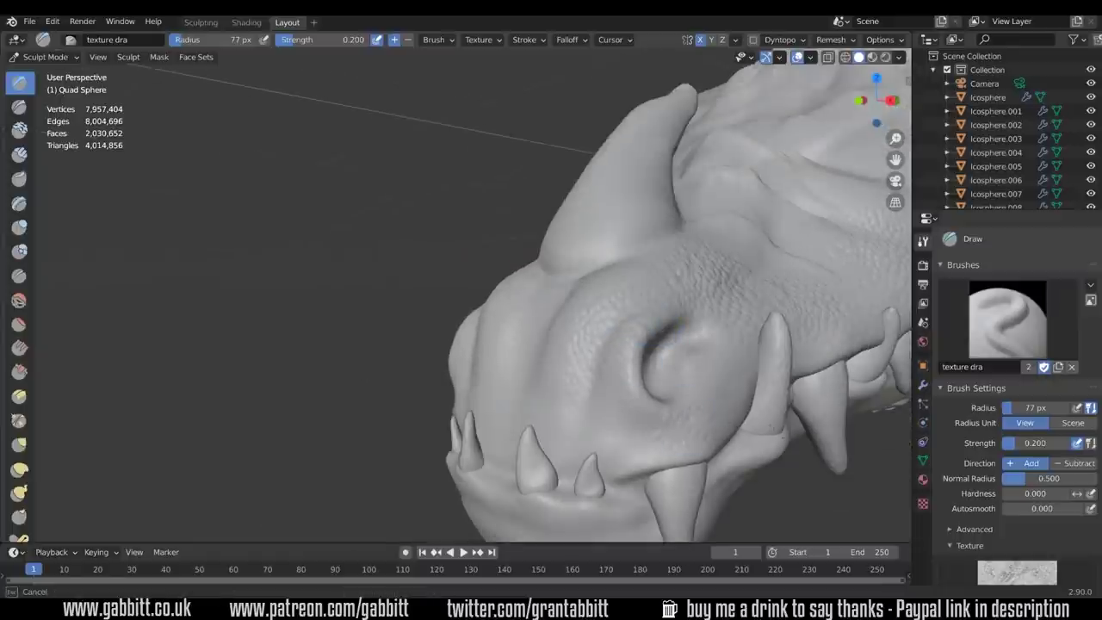
Continue the fine scales over the lower jaw, the jaw bulge and the cheek behind the mouth.
{"action": "middle_click_drag", "start_coordinate": [785, 437], "coordinate": [607, 339]}
{"action": "middle_click_drag", "start_coordinate": [695, 339], "coordinate": [724, 253]}
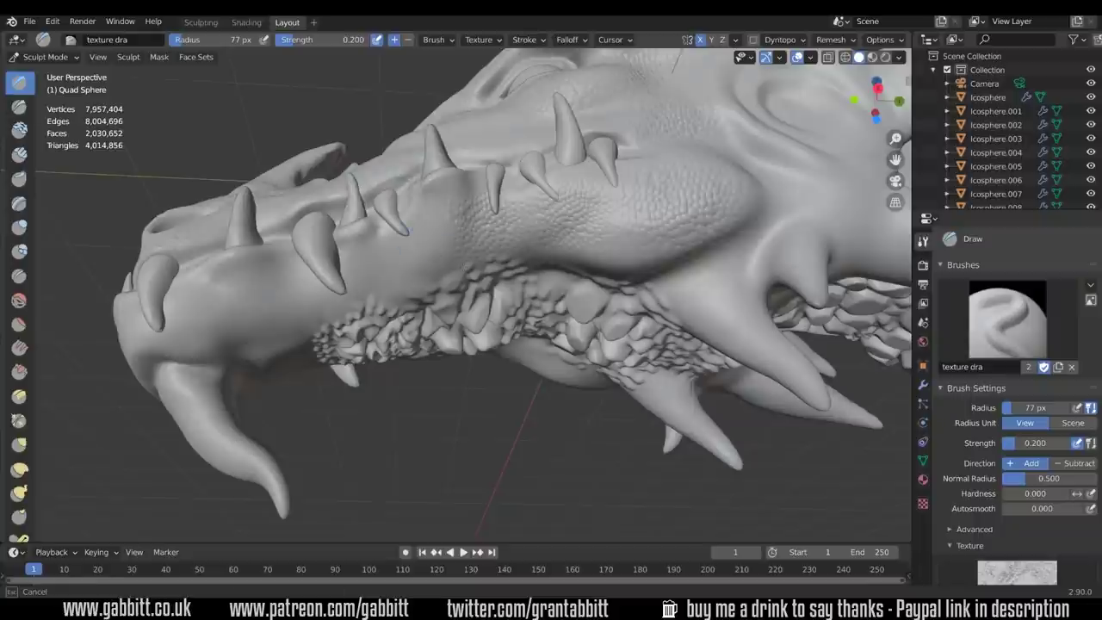
{"action": "mouse_move", "coordinate": [226, 293]}
{"action": "middle_mouse_down"}
{"action": "mouse_move", "coordinate": [440, 374]}
{"action": "mouse_move", "coordinate": [544, 327]}
{"action": "mouse_move", "coordinate": [599, 320]}
{"action": "mouse_move", "coordinate": [647, 443]}
{"action": "mouse_move", "coordinate": [641, 476]}
{"action": "mouse_move", "coordinate": [714, 391]}
{"action": "mouse_move", "coordinate": [574, 235]}
{"action": "mouse_move", "coordinate": [553, 283]}
{"action": "mouse_move", "coordinate": [797, 384]}
{"action": "mouse_move", "coordinate": [747, 422]}
{"action": "mouse_move", "coordinate": [695, 324]}
{"action": "middle_mouse_up"}
{"action": "scroll", "coordinate": [696, 324], "scroll_direction": "up", "scroll_amount": 3}
{"action": "left_click_drag", "start_coordinate": [695, 324], "coordinate": [625, 319]}
{"action": "mouse_move", "coordinate": [634, 335]}
{"action": "middle_mouse_down"}
{"action": "mouse_move", "coordinate": [637, 369]}
{"action": "mouse_move", "coordinate": [570, 439]}
{"action": "mouse_move", "coordinate": [711, 413]}
{"action": "mouse_move", "coordinate": [747, 377]}
{"action": "middle_mouse_up"}
{"action": "scroll", "coordinate": [570, 443], "scroll_direction": "down", "scroll_amount": 5}
Give the brush a new separate texture and load SW_ReptileSkin_07.psd from the brushes folder.
{"action": "scroll", "coordinate": [949, 359], "scroll_direction": "down", "scroll_amount": 5}
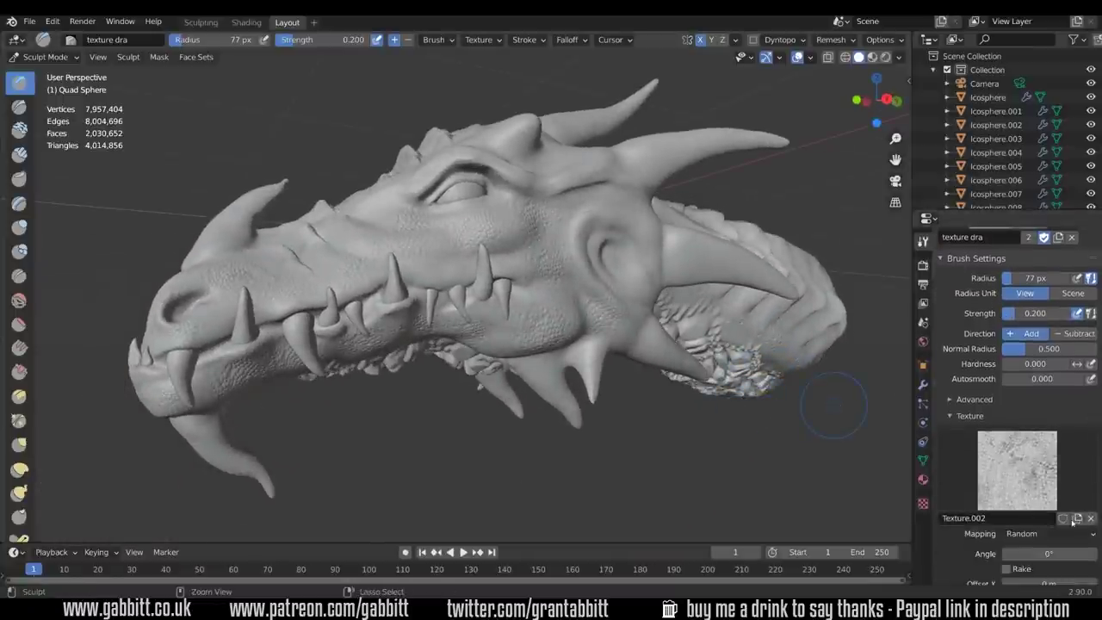
{"action": "left_click", "coordinate": [1076, 519]}
{"action": "left_click", "coordinate": [923, 504]}
{"action": "left_click", "coordinate": [1064, 474]}
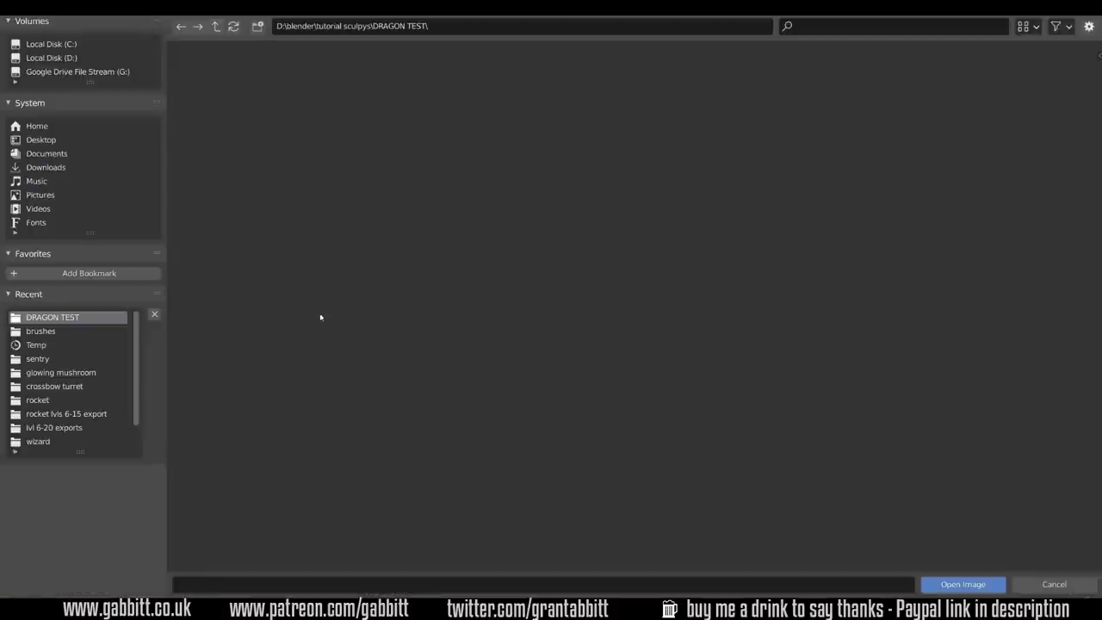
{"action": "left_click", "coordinate": [61, 331]}
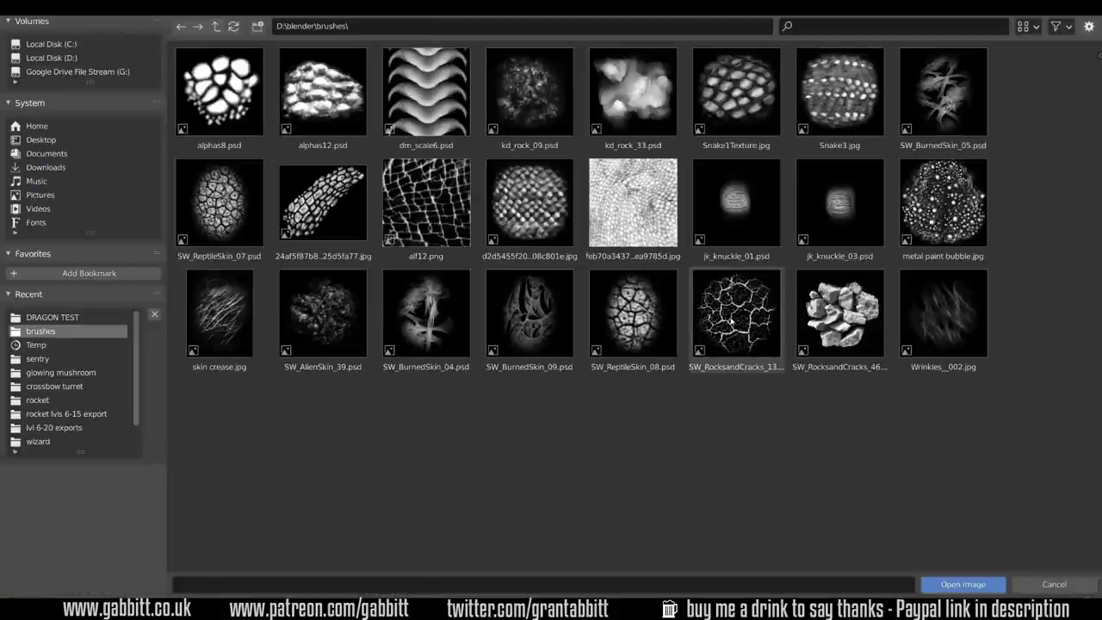
{"action": "left_click", "coordinate": [943, 110]}
{"action": "key", "text": "Right"}
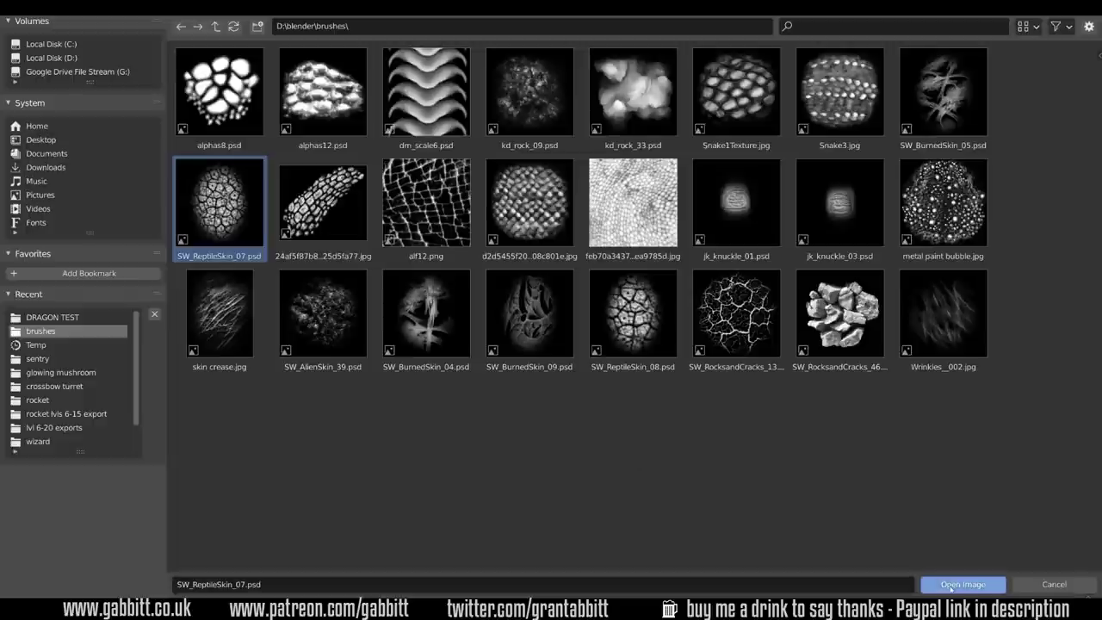
{"action": "left_click", "coordinate": [962, 586]}
Try the reptile skin texture on the head behind the brow bump, and undo that stroke.
{"action": "middle_click_drag", "start_coordinate": [664, 487], "coordinate": [491, 369]}
{"action": "scroll", "coordinate": [499, 344], "scroll_direction": "up", "scroll_amount": 2}
{"action": "left_click_drag", "start_coordinate": [509, 283], "coordinate": [637, 292]}
{"action": "middle_click_drag", "start_coordinate": [636, 291], "coordinate": [685, 276]}
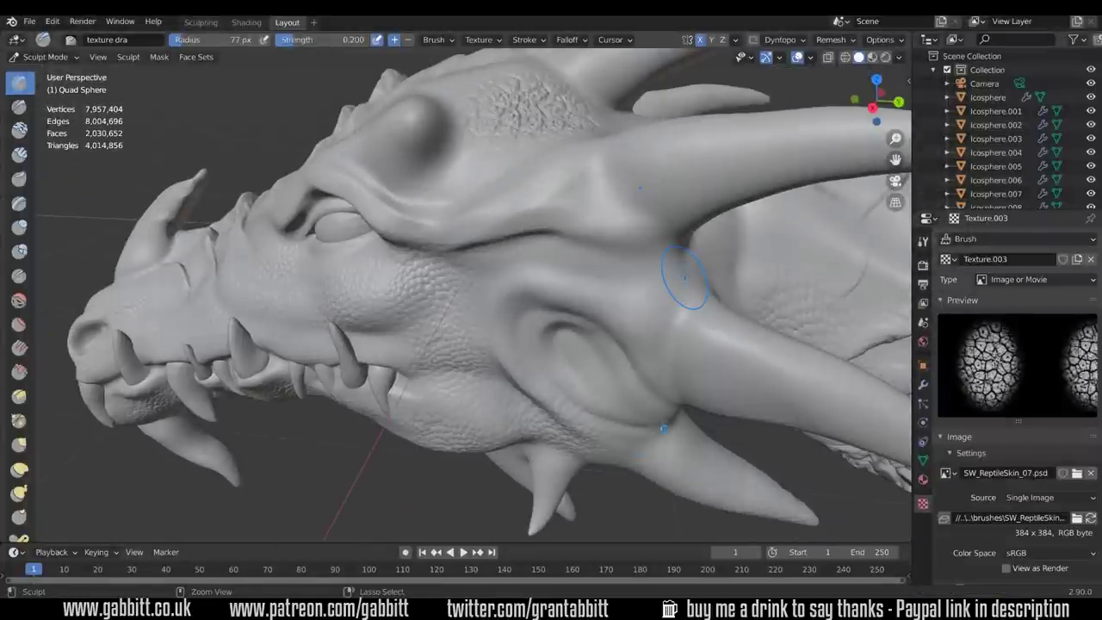
{"action": "key", "text": "ctrl+z"}
Lower the brush strength to 0.05 for the reptile skin texture.
{"action": "middle_click_drag", "start_coordinate": [664, 437], "coordinate": [690, 465]}
{"action": "left_click", "coordinate": [923, 242]}
{"action": "left_click", "coordinate": [1024, 442]}
{"action": "type", "text": "0.05"}
{"action": "key", "text": "Return"}
{"action": "scroll", "coordinate": [584, 343], "scroll_direction": "down", "scroll_amount": 3}
{"action": "middle_click_drag", "start_coordinate": [586, 344], "coordinate": [508, 353]}
Set the brush strength to 0.1 and sculpt subtle reptile skin above the ear and behind the brow bump.
{"action": "left_click", "coordinate": [1045, 444]}
{"action": "type", "text": "0.1"}
{"action": "key", "text": "Return"}
{"action": "middle_click_drag", "start_coordinate": [568, 301], "coordinate": [529, 275]}
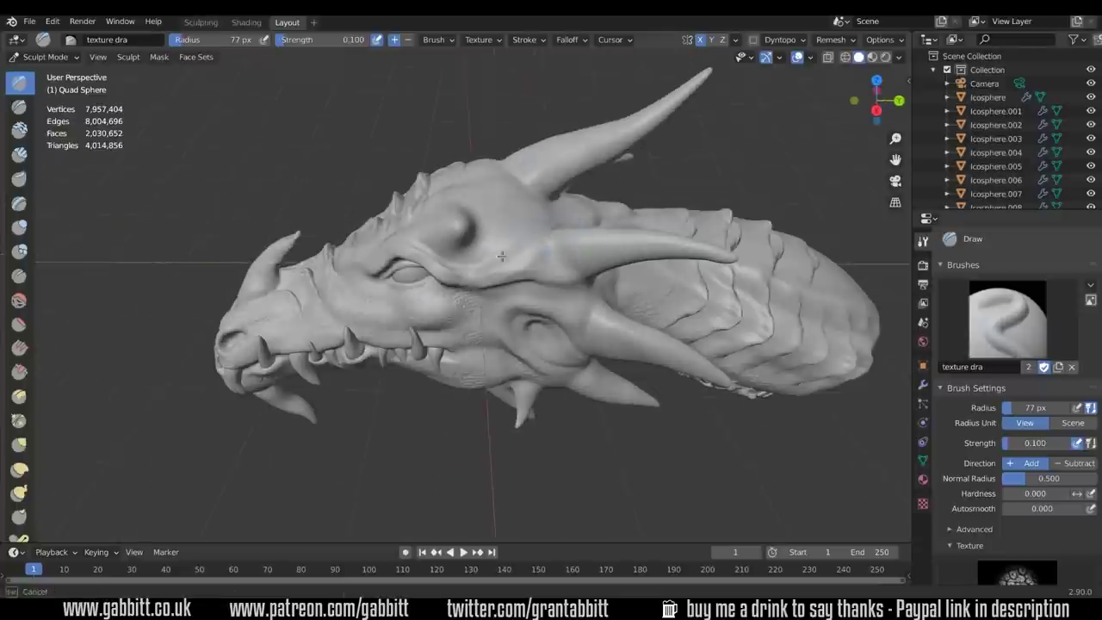
{"action": "mouse_move", "coordinate": [504, 260]}
{"action": "middle_mouse_down"}
{"action": "mouse_move", "coordinate": [500, 308]}
{"action": "mouse_move", "coordinate": [520, 297]}
{"action": "mouse_move", "coordinate": [508, 462]}
{"action": "mouse_move", "coordinate": [431, 447]}
{"action": "mouse_move", "coordinate": [435, 405]}
{"action": "middle_mouse_up"}
{"action": "mouse_move", "coordinate": [590, 355]}
{"action": "middle_mouse_down"}
{"action": "mouse_move", "coordinate": [508, 331]}
{"action": "mouse_move", "coordinate": [503, 308]}
{"action": "middle_mouse_up"}
{"action": "middle_click_drag", "start_coordinate": [728, 367], "coordinate": [704, 346]}
Switch the brush to the rounded scale texture, Texture.001, at strength 0.200 and sculpt large scales along the brow ridge above the eye.
{"action": "scroll", "coordinate": [1033, 483], "scroll_direction": "down", "scroll_amount": 5}
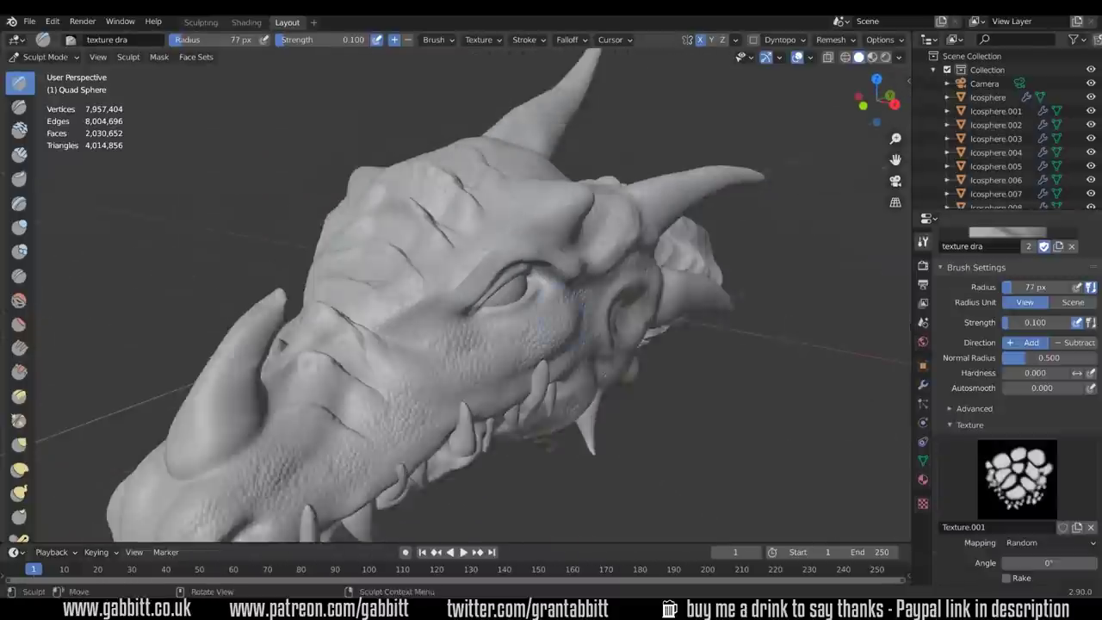
{"action": "middle_click_drag", "start_coordinate": [482, 310], "coordinate": [551, 310]}
{"action": "double_click", "coordinate": [1035, 322]}
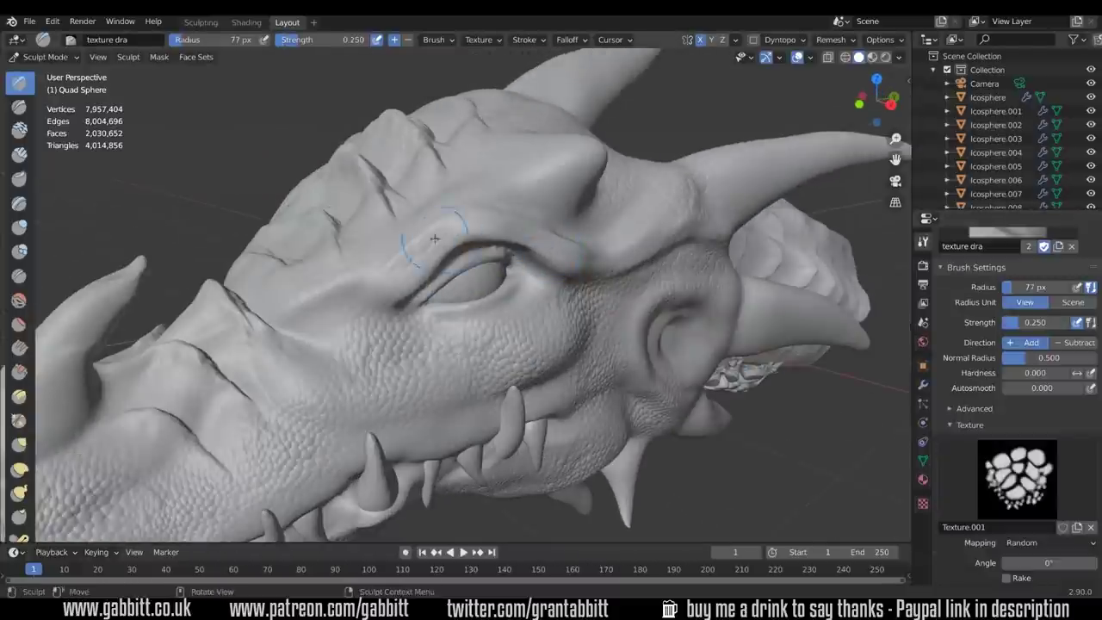
{"action": "left_click_drag", "start_coordinate": [443, 243], "coordinate": [405, 265]}
{"action": "middle_click_drag", "start_coordinate": [439, 297], "coordinate": [400, 282]}
{"action": "middle_click_drag", "start_coordinate": [582, 314], "coordinate": [598, 391], "text": "ctrl"}
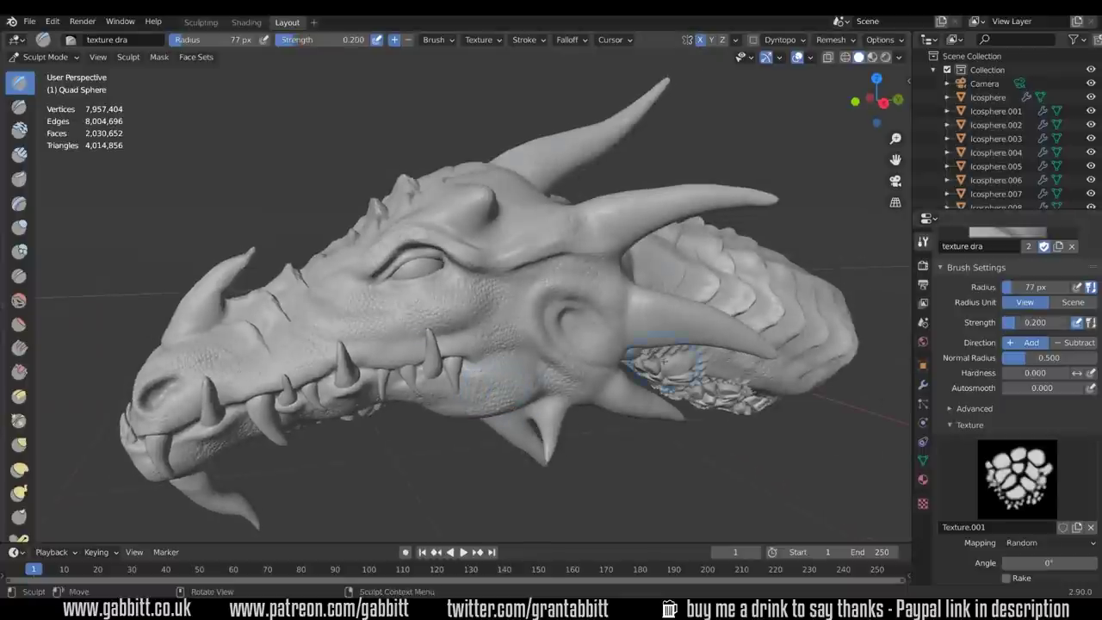
{"action": "left_click_drag", "start_coordinate": [450, 272], "coordinate": [487, 245]}
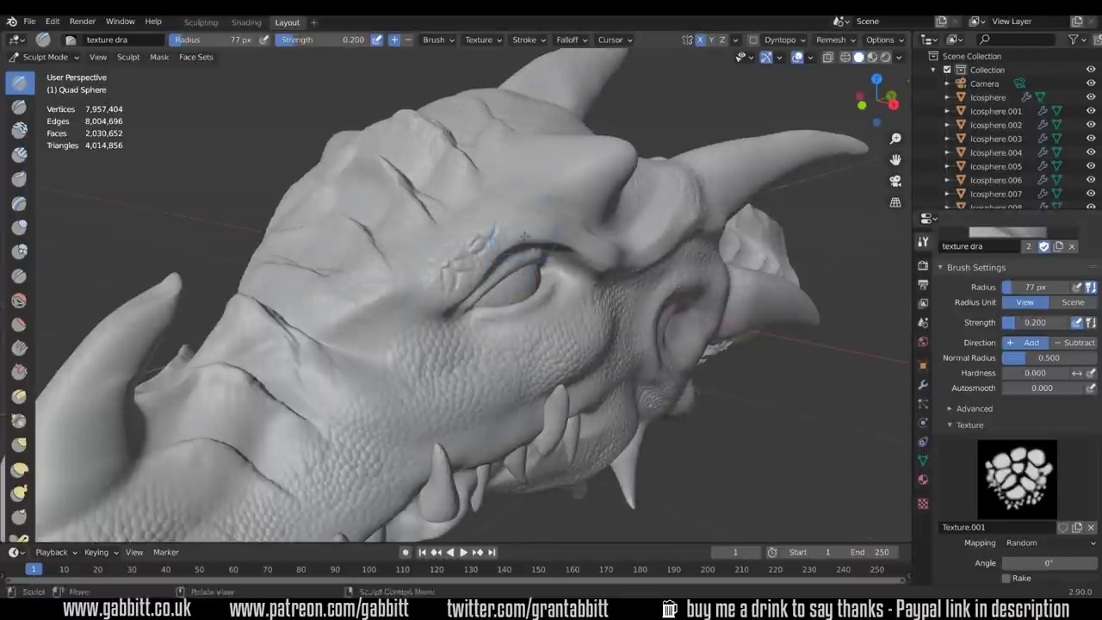
{"action": "middle_click_drag", "start_coordinate": [524, 235], "coordinate": [483, 231]}
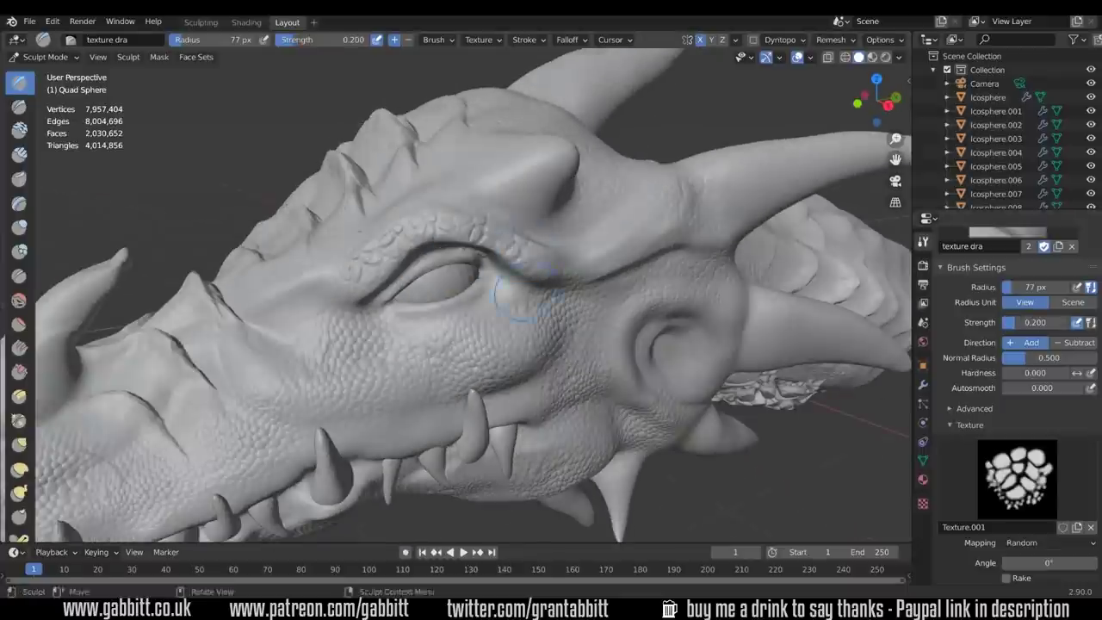
Give the brush another new texture with a skin wrinkle image.
{"action": "middle_click_drag", "start_coordinate": [589, 309], "coordinate": [594, 392], "text": "ctrl"}
{"action": "middle_click_drag", "start_coordinate": [603, 379], "coordinate": [546, 370]}
{"action": "middle_click_drag", "start_coordinate": [593, 422], "coordinate": [602, 302], "text": "ctrl"}
{"action": "mouse_move", "coordinate": [1035, 381]}
{"action": "middle_mouse_down"}
{"action": "mouse_move", "coordinate": [1036, 423]}
{"action": "mouse_move", "coordinate": [1039, 360]}
{"action": "middle_mouse_up"}
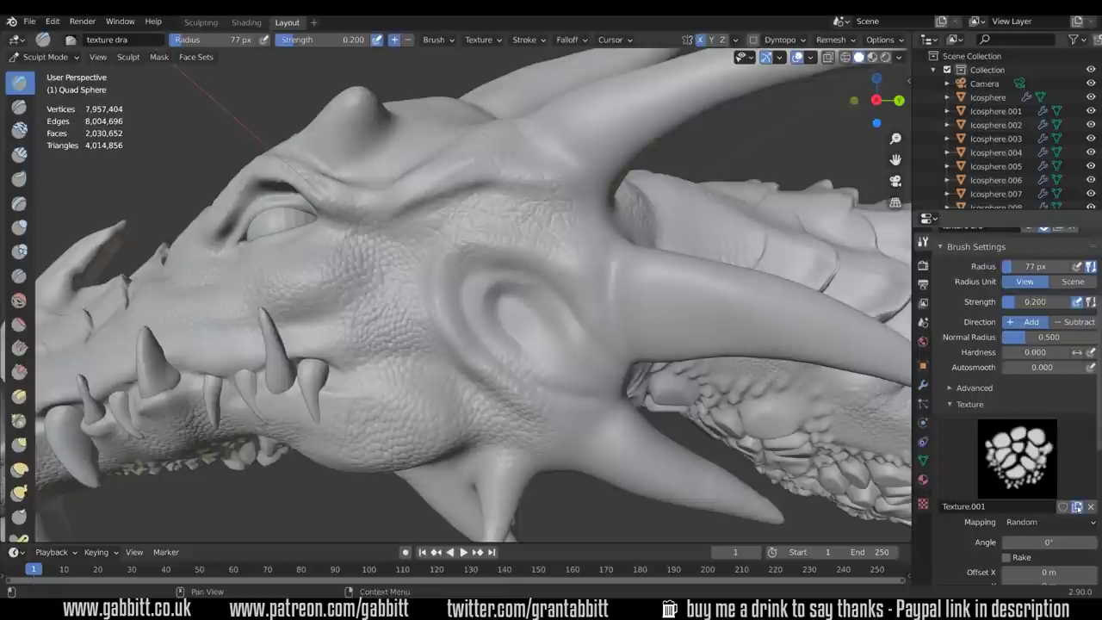
{"action": "left_click", "coordinate": [925, 504]}
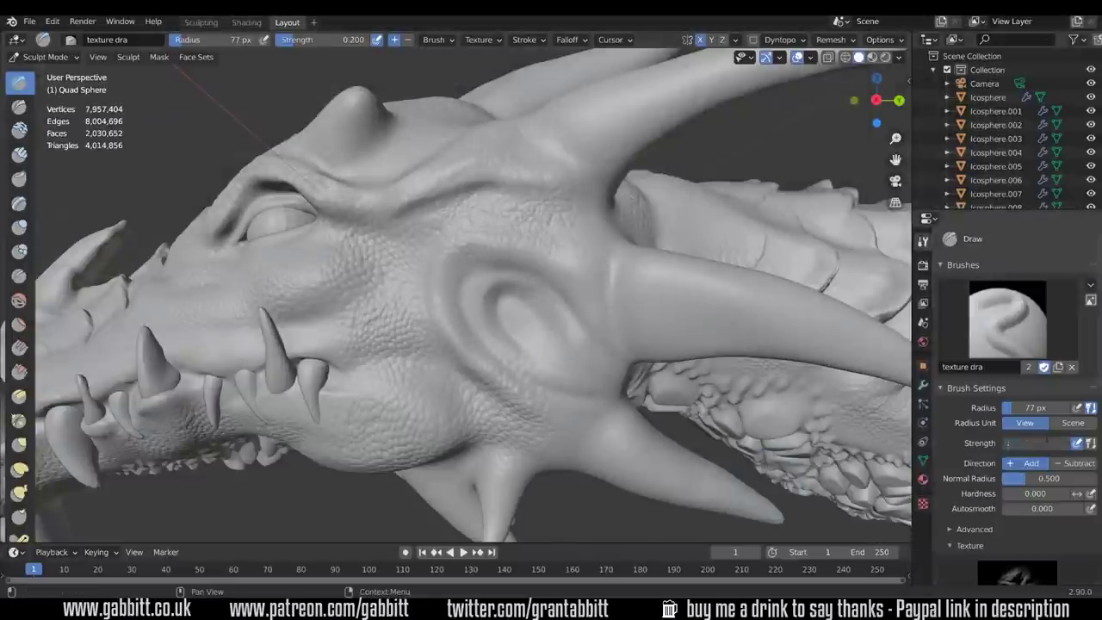
Set the brush strength to 0.250 and sculpt wrinkles inside the ear recess.
{"action": "middle_click_drag", "start_coordinate": [551, 301], "coordinate": [607, 314]}
{"action": "middle_click_drag", "start_coordinate": [594, 379], "coordinate": [594, 276], "text": "ctrl"}
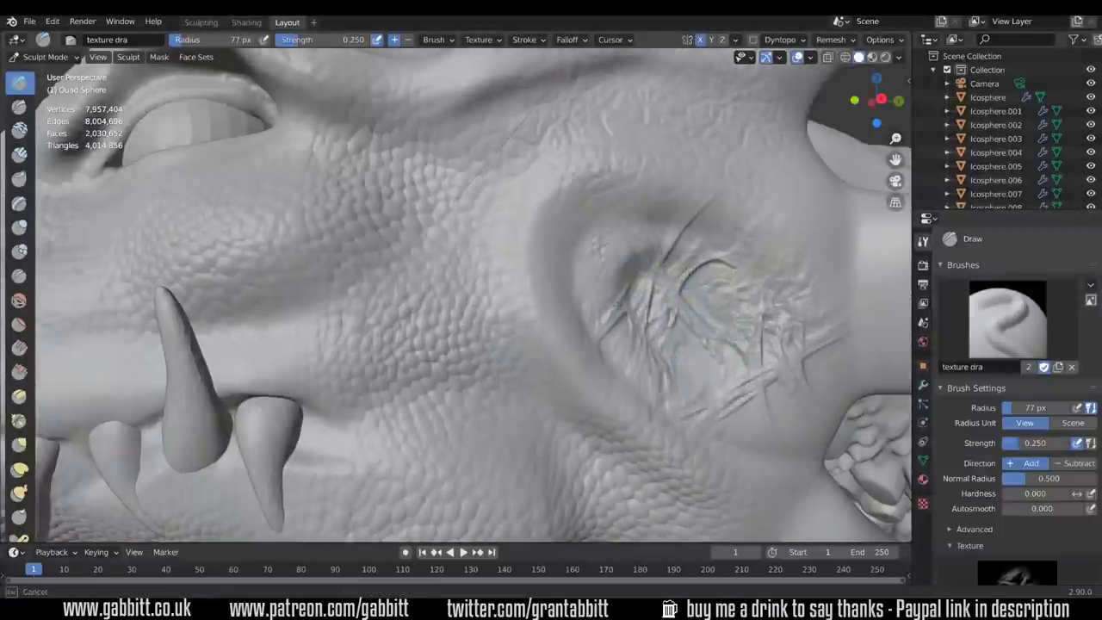
{"action": "left_click_drag", "start_coordinate": [576, 233], "coordinate": [622, 293]}
{"action": "middle_click_drag", "start_coordinate": [615, 280], "coordinate": [620, 391], "text": "ctrl"}
Sculpt wrinkles around the corner of the eye and over the eyelids.
{"action": "middle_click_drag", "start_coordinate": [559, 345], "coordinate": [628, 358]}
{"action": "middle_click_drag", "start_coordinate": [431, 250], "coordinate": [431, 155], "text": "ctrl"}
{"action": "left_click_drag", "start_coordinate": [551, 288], "coordinate": [577, 309]}
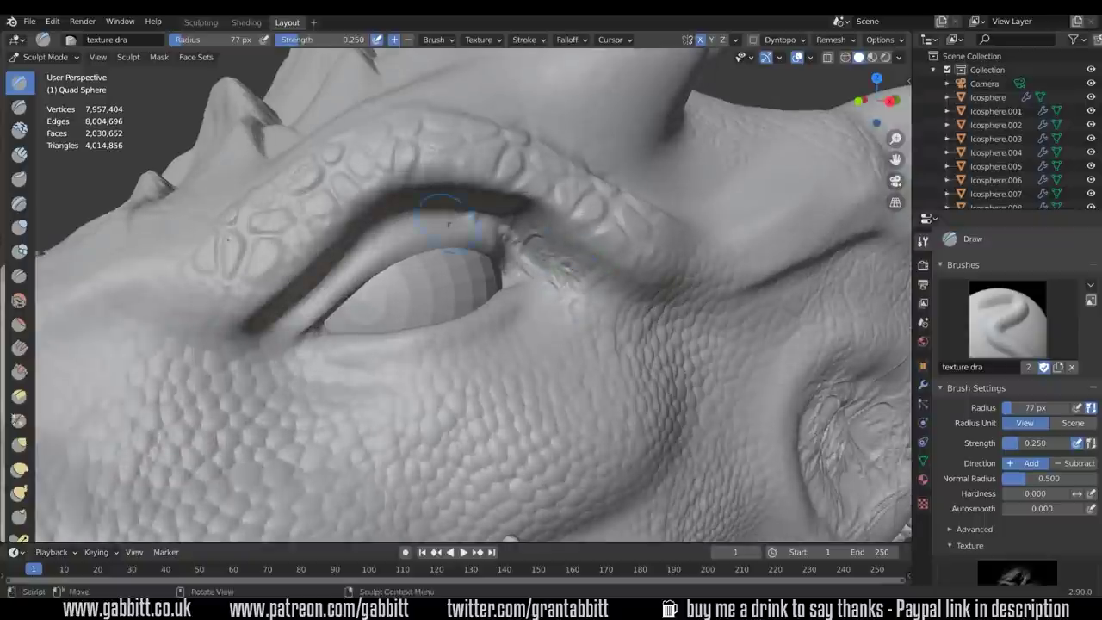
{"action": "middle_click_drag", "start_coordinate": [547, 178], "coordinate": [547, 302], "text": "ctrl"}
{"action": "middle_click_drag", "start_coordinate": [517, 327], "coordinate": [482, 331]}
{"action": "middle_click_drag", "start_coordinate": [445, 379], "coordinate": [445, 276], "text": "ctrl"}
{"action": "left_click_drag", "start_coordinate": [404, 280], "coordinate": [435, 310]}
{"action": "left_click_drag", "start_coordinate": [566, 346], "coordinate": [568, 323]}
Continue the wrinkles along the lip line around the bases of the teeth.
{"action": "middle_click_drag", "start_coordinate": [551, 276], "coordinate": [551, 388], "text": "ctrl"}
{"action": "middle_click_drag", "start_coordinate": [551, 344], "coordinate": [517, 344]}
{"action": "middle_click_drag", "start_coordinate": [430, 345], "coordinate": [431, 267], "text": "ctrl"}
{"action": "mouse_move", "coordinate": [409, 288]}
{"action": "left_mouse_down"}
{"action": "mouse_move", "coordinate": [426, 327]}
{"action": "mouse_move", "coordinate": [488, 302]}
{"action": "left_mouse_up"}
{"action": "middle_click_drag", "start_coordinate": [489, 302], "coordinate": [488, 404], "text": "ctrl"}
{"action": "mouse_move", "coordinate": [516, 344]}
{"action": "middle_mouse_down"}
{"action": "mouse_move", "coordinate": [422, 338]}
{"action": "mouse_move", "coordinate": [482, 331]}
{"action": "middle_mouse_up"}
{"action": "middle_click_drag", "start_coordinate": [516, 388], "coordinate": [516, 301], "text": "ctrl"}
{"action": "left_click_drag", "start_coordinate": [639, 311], "coordinate": [654, 352]}
{"action": "middle_click_drag", "start_coordinate": [551, 301], "coordinate": [551, 379], "text": "ctrl"}
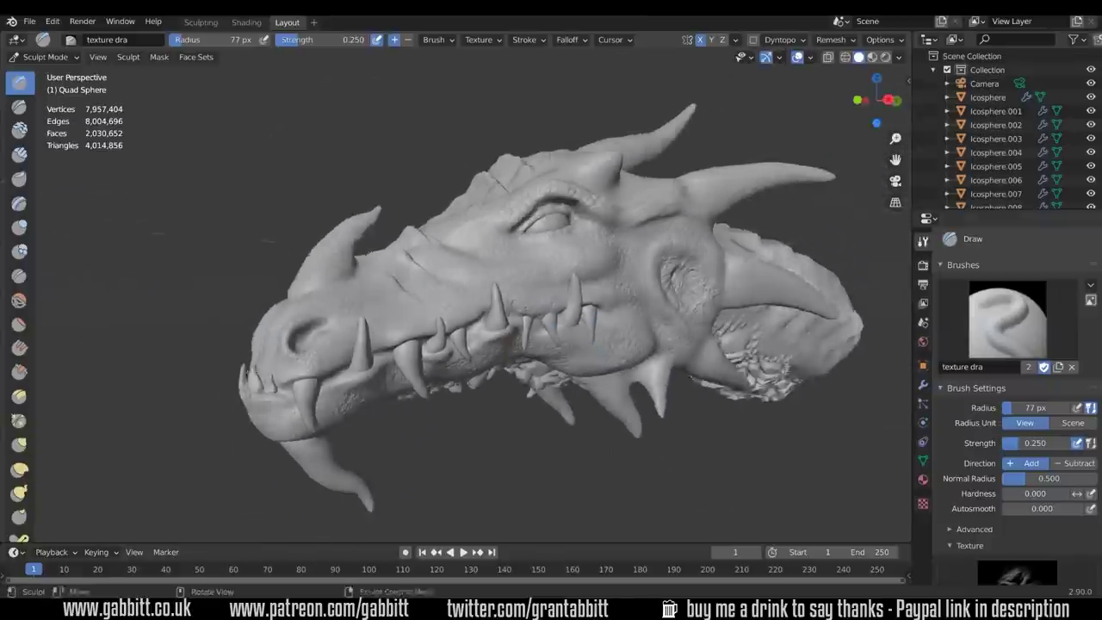
Switch back to the texture dra brush with the streaky scratch texture, Texture.005, at strength 0.100.
{"action": "middle_click_drag", "start_coordinate": [516, 345], "coordinate": [550, 342]}
{"action": "scroll", "coordinate": [479, 280], "scroll_direction": "up", "scroll_amount": 3}
{"action": "scroll", "coordinate": [1052, 428], "scroll_direction": "down", "scroll_amount": 3}
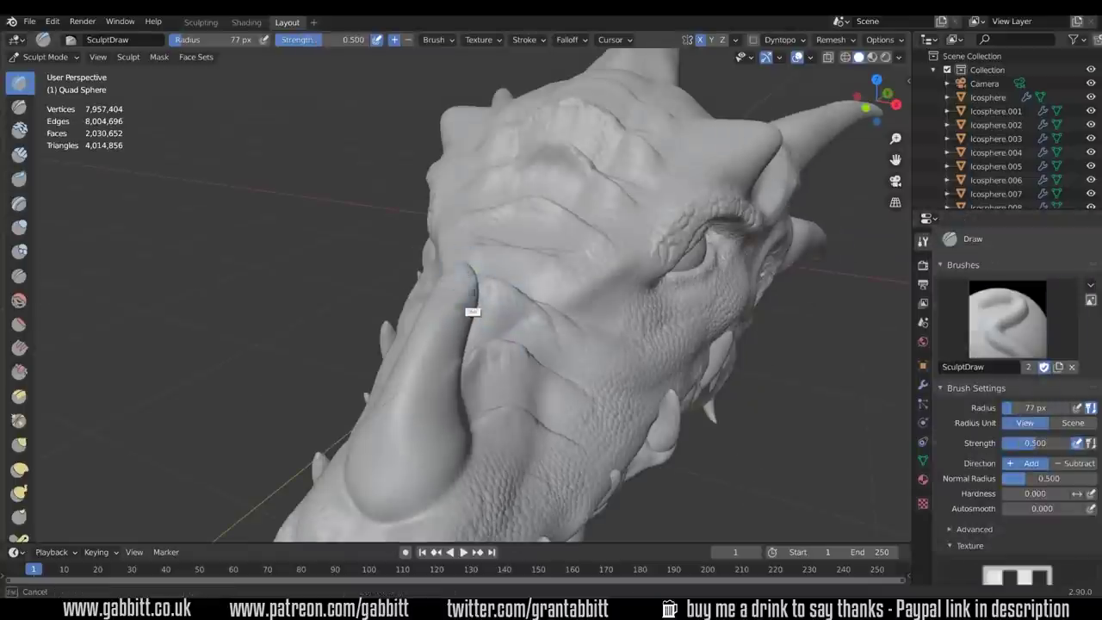
{"action": "mouse_move", "coordinate": [471, 303]}
{"action": "middle_mouse_down"}
{"action": "mouse_move", "coordinate": [273, 248]}
{"action": "mouse_move", "coordinate": [507, 281]}
{"action": "middle_mouse_up"}
{"action": "left_click", "coordinate": [1007, 321]}
{"action": "left_click", "coordinate": [715, 396]}
{"action": "scroll", "coordinate": [1046, 359], "scroll_direction": "down", "scroll_amount": 4}
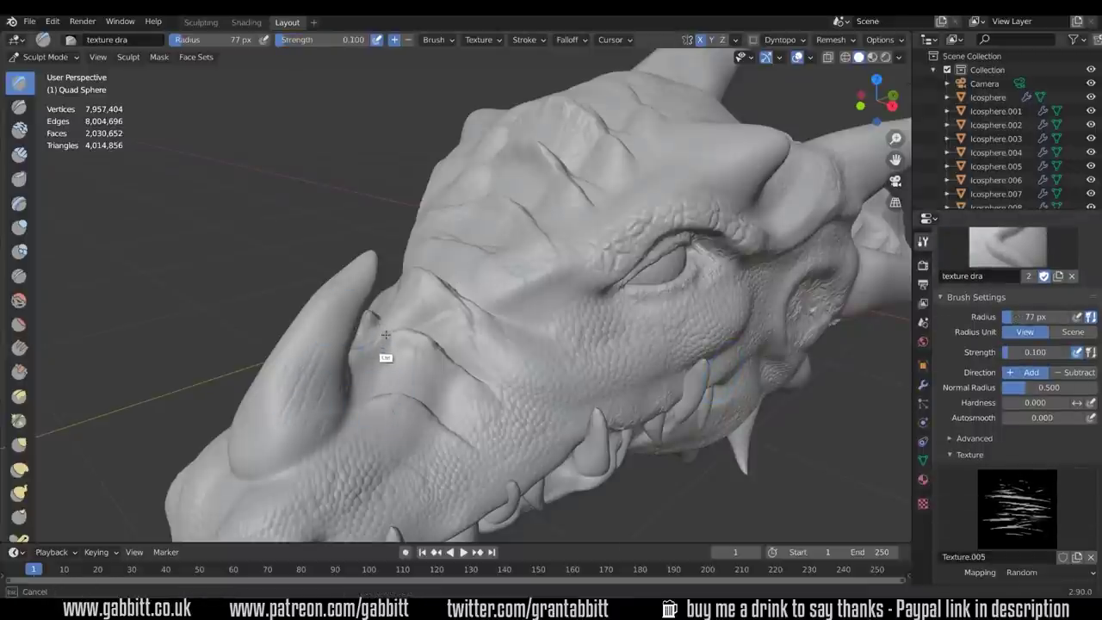
Sculpt streaky lengthwise grain over the horn on the nose.
{"action": "middle_click_drag", "start_coordinate": [386, 336], "coordinate": [548, 342]}
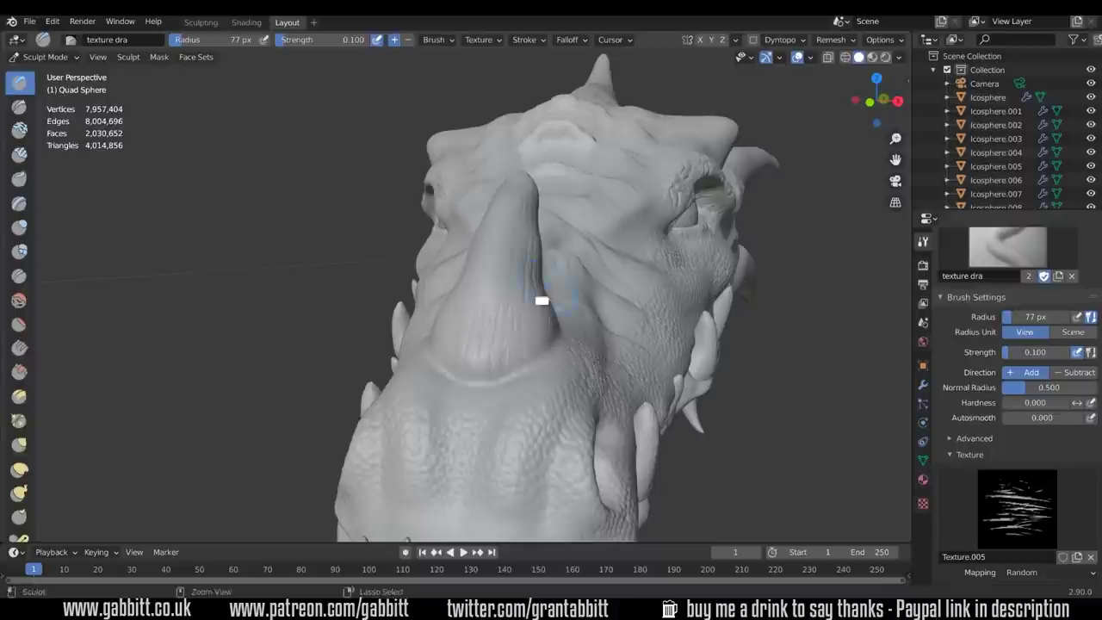
{"action": "middle_click_drag", "start_coordinate": [505, 243], "coordinate": [349, 258]}
{"action": "middle_click_drag", "start_coordinate": [580, 283], "coordinate": [377, 201], "text": "ctrl"}
{"action": "middle_click_drag", "start_coordinate": [419, 158], "coordinate": [517, 215]}
{"action": "middle_click_drag", "start_coordinate": [551, 431], "coordinate": [457, 295], "text": "shift"}
Sculpt the same streaky grain over the jaw spikes, the large cheek horn and the horns behind the eye.
{"action": "mouse_move", "coordinate": [560, 315]}
{"action": "middle_mouse_down", "text": "ctrl"}
{"action": "mouse_move", "coordinate": [551, 430]}
{"action": "mouse_move", "coordinate": [560, 319]}
{"action": "middle_mouse_up", "text": "ctrl"}
{"action": "middle_click_drag", "start_coordinate": [560, 319], "coordinate": [704, 277]}
{"action": "middle_click_drag", "start_coordinate": [761, 455], "coordinate": [702, 40]}
{"action": "middle_click_drag", "start_coordinate": [470, 449], "coordinate": [724, 250]}
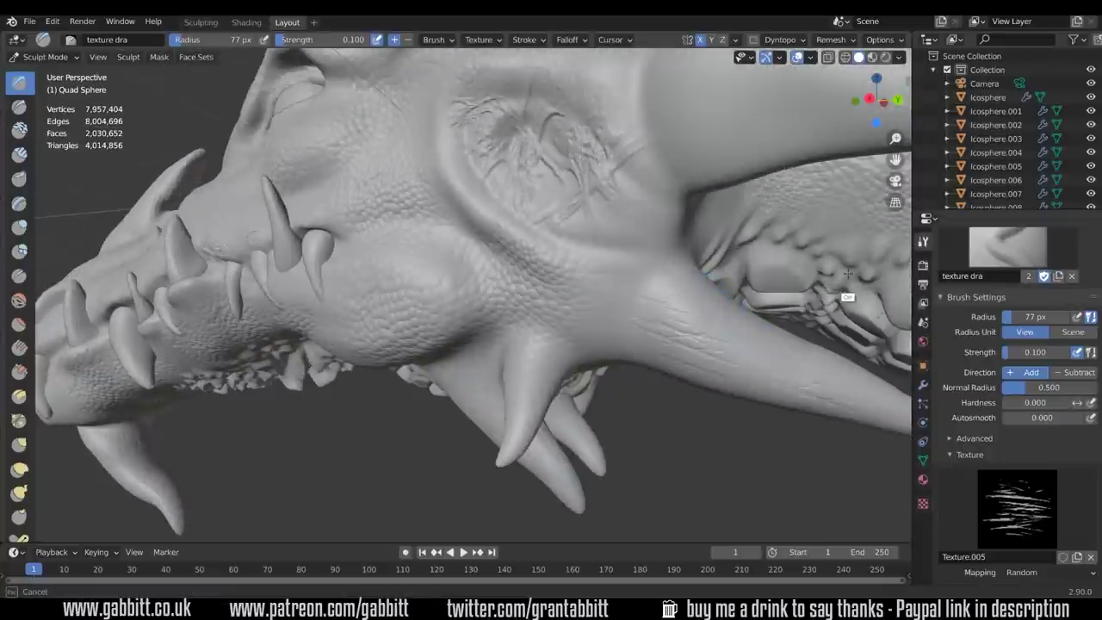
{"action": "middle_click_drag", "start_coordinate": [848, 274], "coordinate": [602, 142]}
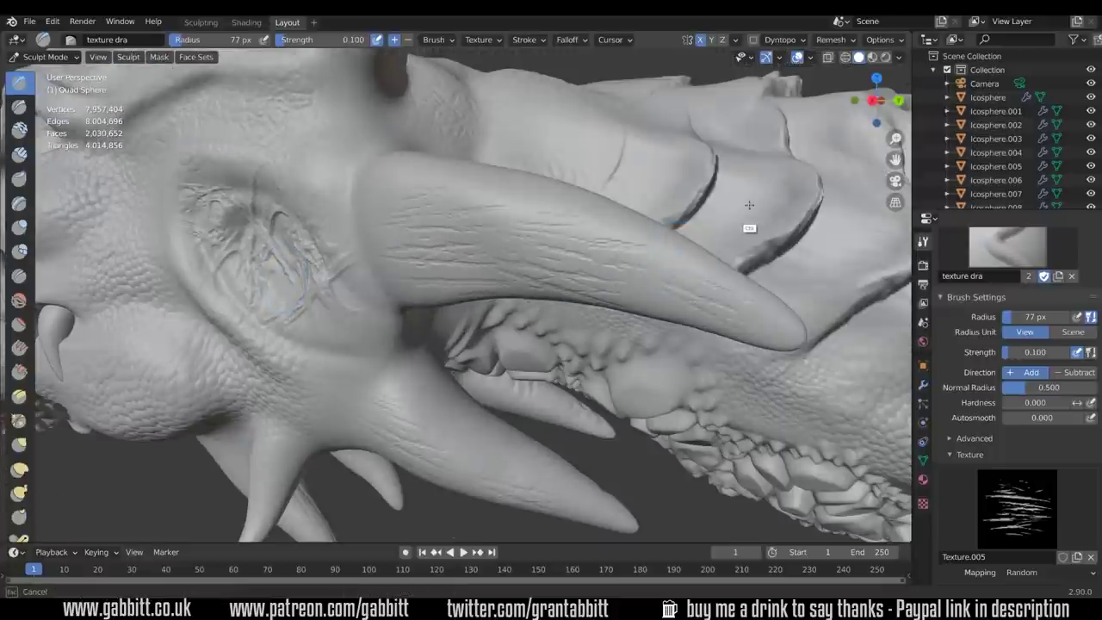
{"action": "middle_click_drag", "start_coordinate": [744, 195], "coordinate": [453, 118]}
{"action": "middle_click_drag", "start_coordinate": [726, 98], "coordinate": [520, 199]}
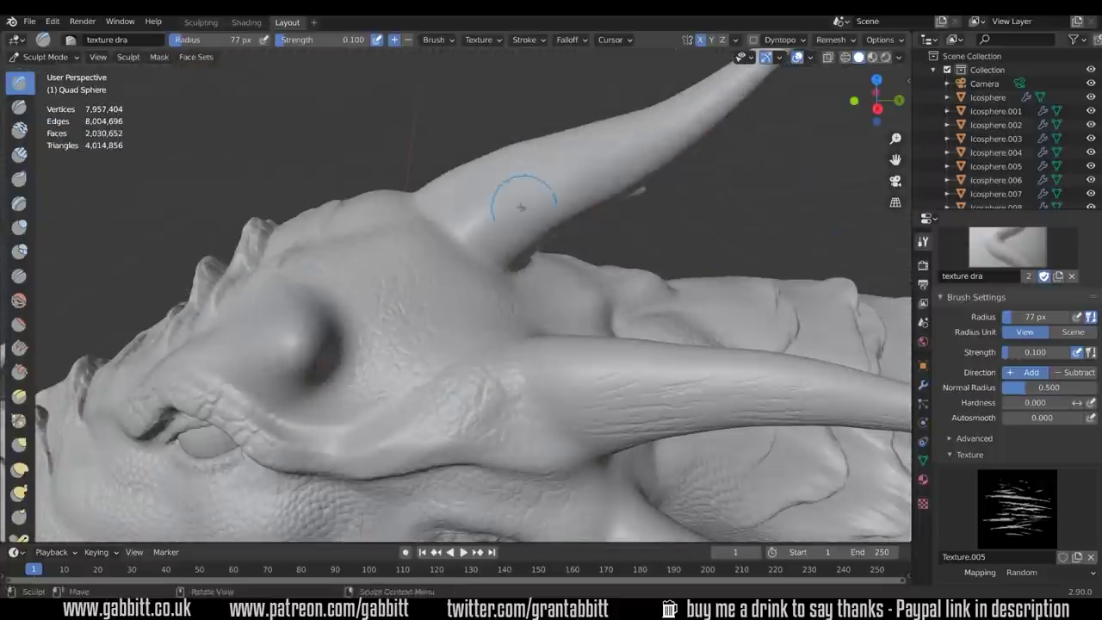
{"action": "middle_click_drag", "start_coordinate": [680, 34], "coordinate": [647, 246], "text": "ctrl"}
Try the Crease brush with an adjusted strength and radius on the side of the head.
{"action": "scroll", "coordinate": [679, 389], "scroll_direction": "down", "scroll_amount": 4}
{"action": "key", "text": "shift+c"}
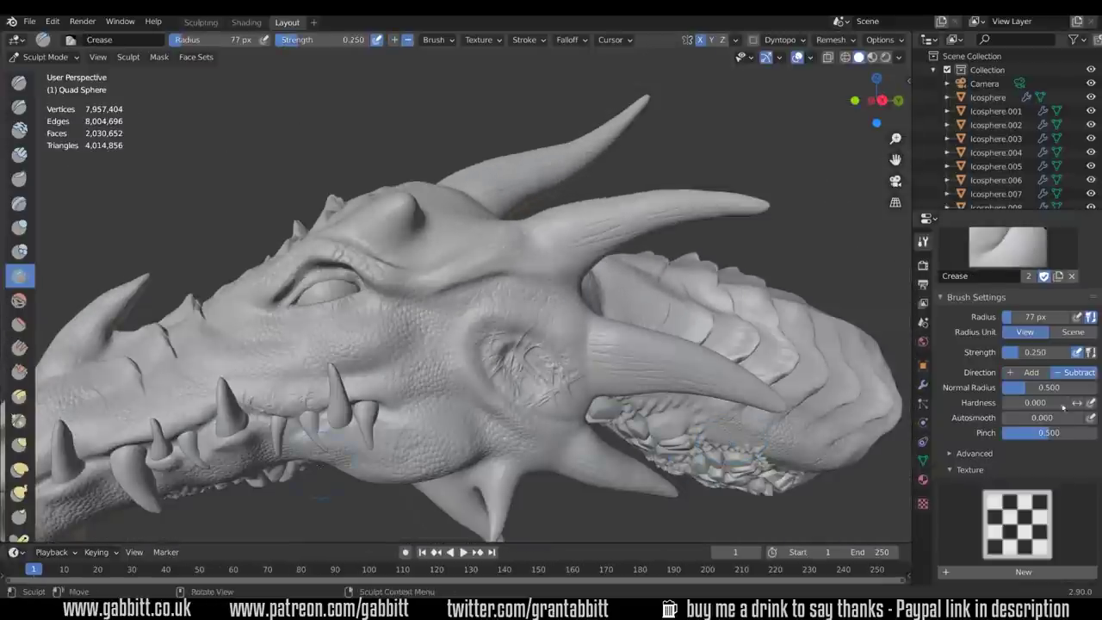
{"action": "left_click_drag", "start_coordinate": [1026, 352], "coordinate": [1032, 352]}
{"action": "middle_click_drag", "start_coordinate": [694, 448], "coordinate": [694, 331], "text": "ctrl"}
{"action": "key", "text": "f"}
{"action": "left_click", "coordinate": [649, 354]}
{"action": "middle_click_drag", "start_coordinate": [758, 396], "coordinate": [453, 253], "text": "shift"}
Switch to the Draw Sharp brush, set radius 23 px and strength 0.406, and carve sharp grooves into the nose horn.
{"action": "left_click", "coordinate": [19, 107]}
{"action": "mouse_move", "coordinate": [425, 153]}
{"action": "middle_mouse_down"}
{"action": "mouse_move", "coordinate": [520, 245]}
{"action": "mouse_move", "coordinate": [640, 423]}
{"action": "mouse_move", "coordinate": [608, 433]}
{"action": "mouse_move", "coordinate": [500, 362]}
{"action": "mouse_move", "coordinate": [538, 258]}
{"action": "mouse_move", "coordinate": [568, 101]}
{"action": "mouse_move", "coordinate": [577, 103]}
{"action": "mouse_move", "coordinate": [534, 276]}
{"action": "mouse_move", "coordinate": [500, 345]}
{"action": "middle_mouse_up"}
{"action": "middle_click_drag", "start_coordinate": [517, 258], "coordinate": [474, 430]}
{"action": "scroll", "coordinate": [627, 421], "scroll_direction": "down", "scroll_amount": 2}
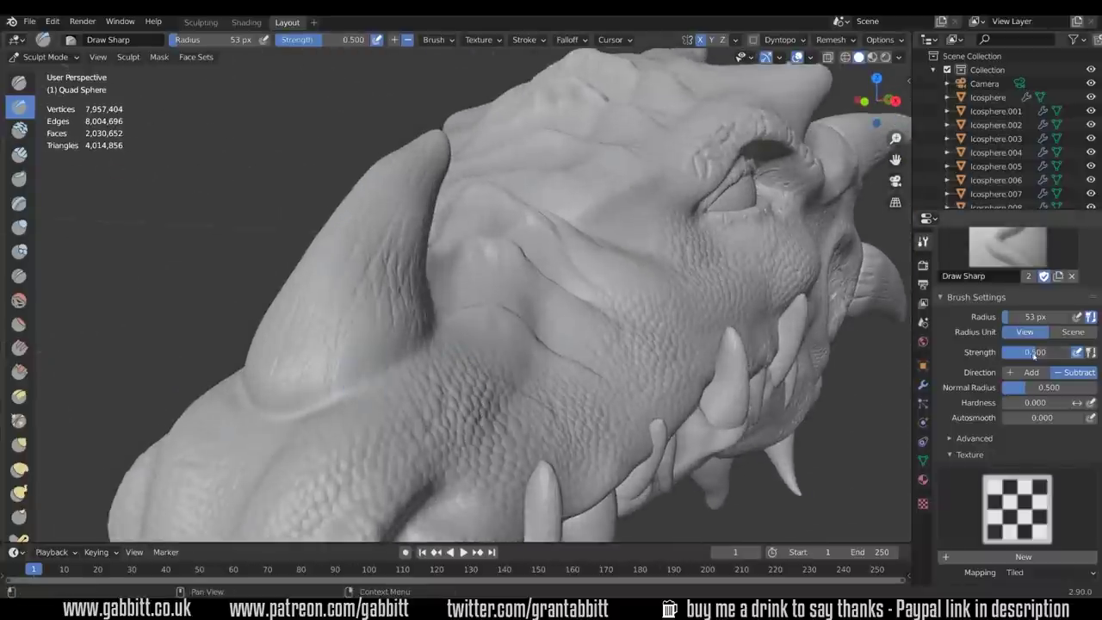
{"action": "left_click_drag", "start_coordinate": [1034, 352], "coordinate": [1022, 352]}
{"action": "middle_click_drag", "start_coordinate": [387, 310], "coordinate": [351, 351]}
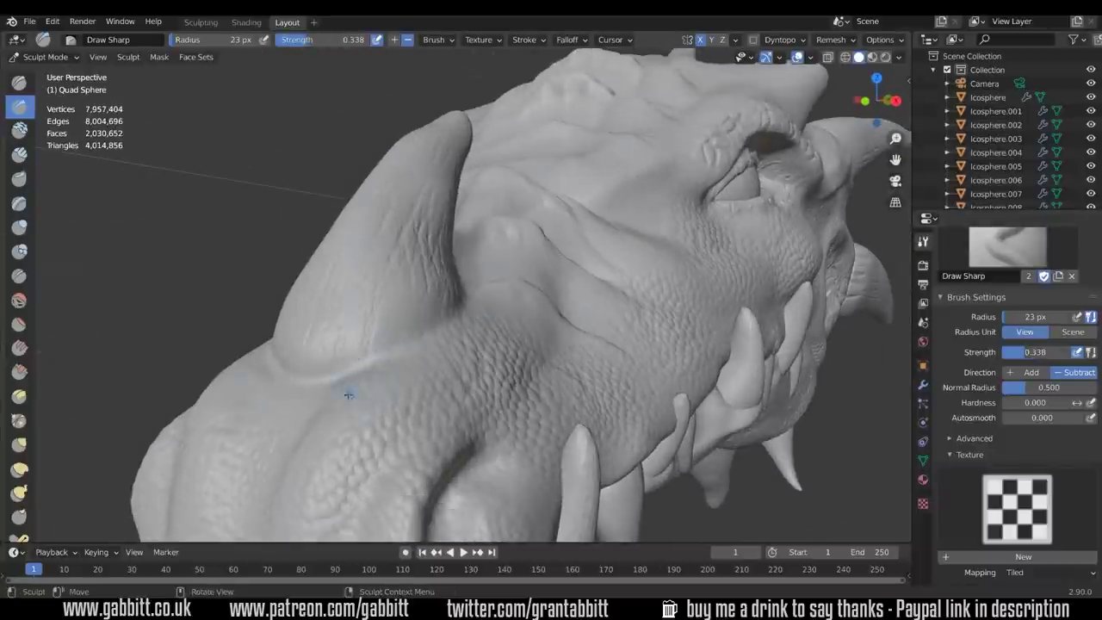
{"action": "middle_click_drag", "start_coordinate": [568, 413], "coordinate": [602, 431]}
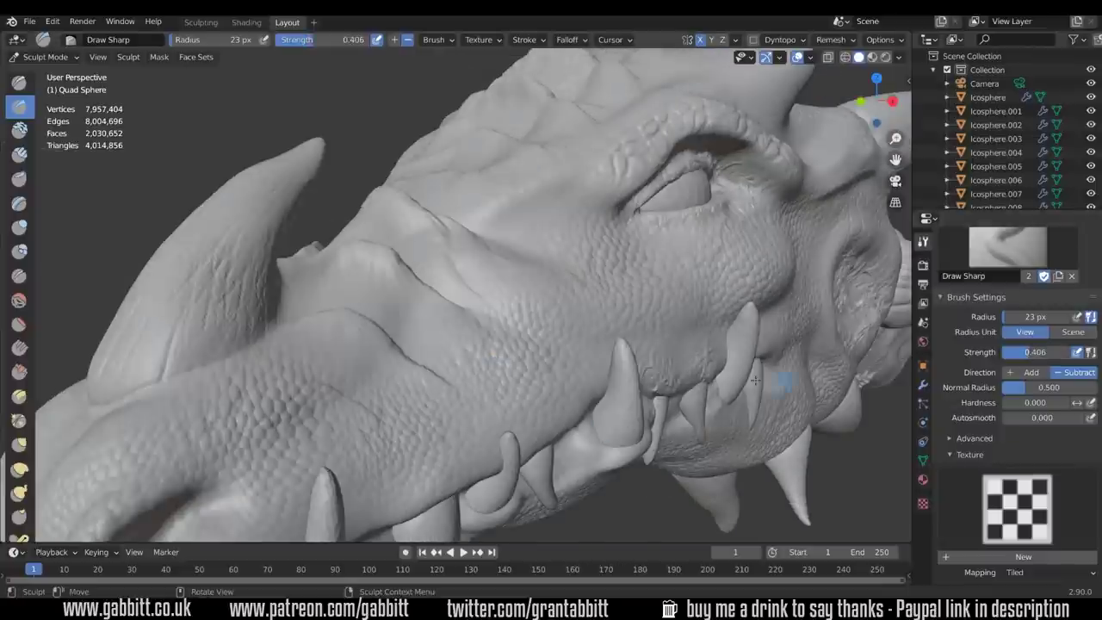
Carve further sharp grooves into the horns and jaw spikes, using a 45 px radius on the spike below the cheek.
{"action": "middle_click_drag", "start_coordinate": [182, 369], "coordinate": [254, 270]}
{"action": "scroll", "coordinate": [492, 172], "scroll_direction": "up", "scroll_amount": 6}
{"action": "mouse_move", "coordinate": [492, 173]}
{"action": "middle_mouse_down"}
{"action": "mouse_move", "coordinate": [491, 259]}
{"action": "mouse_move", "coordinate": [551, 250]}
{"action": "mouse_move", "coordinate": [227, 238]}
{"action": "middle_mouse_up"}
{"action": "left_click_drag", "start_coordinate": [121, 226], "coordinate": [163, 306]}
{"action": "scroll", "coordinate": [226, 388], "scroll_direction": "down", "scroll_amount": 6}
{"action": "middle_click_drag", "start_coordinate": [226, 389], "coordinate": [614, 445]}
{"action": "scroll", "coordinate": [615, 445], "scroll_direction": "up", "scroll_amount": 6}
{"action": "left_click_drag", "start_coordinate": [529, 344], "coordinate": [506, 462]}
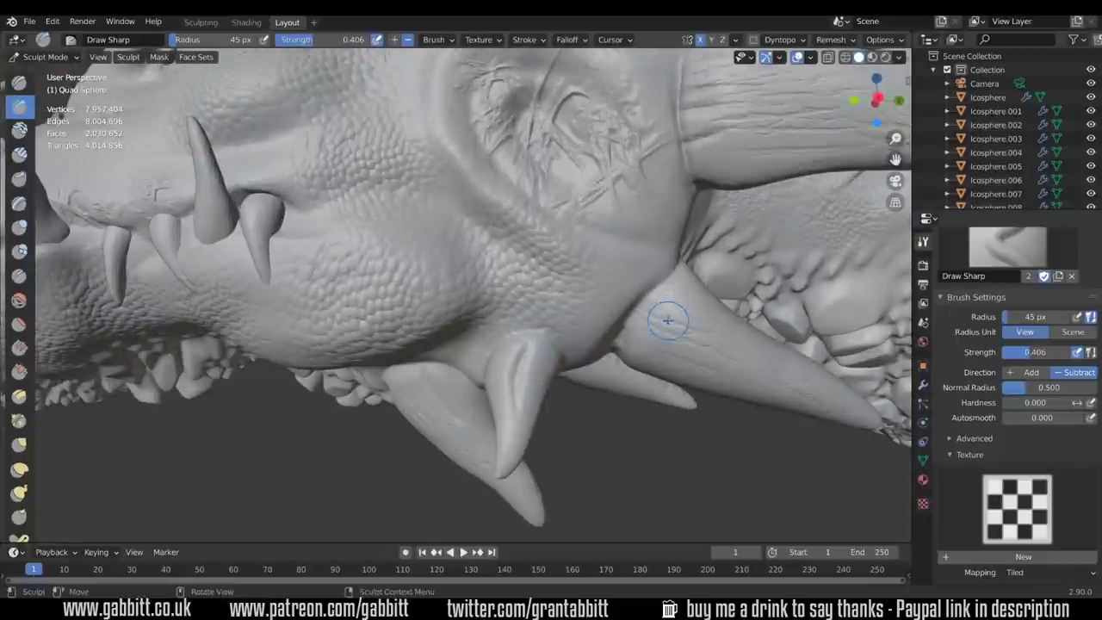